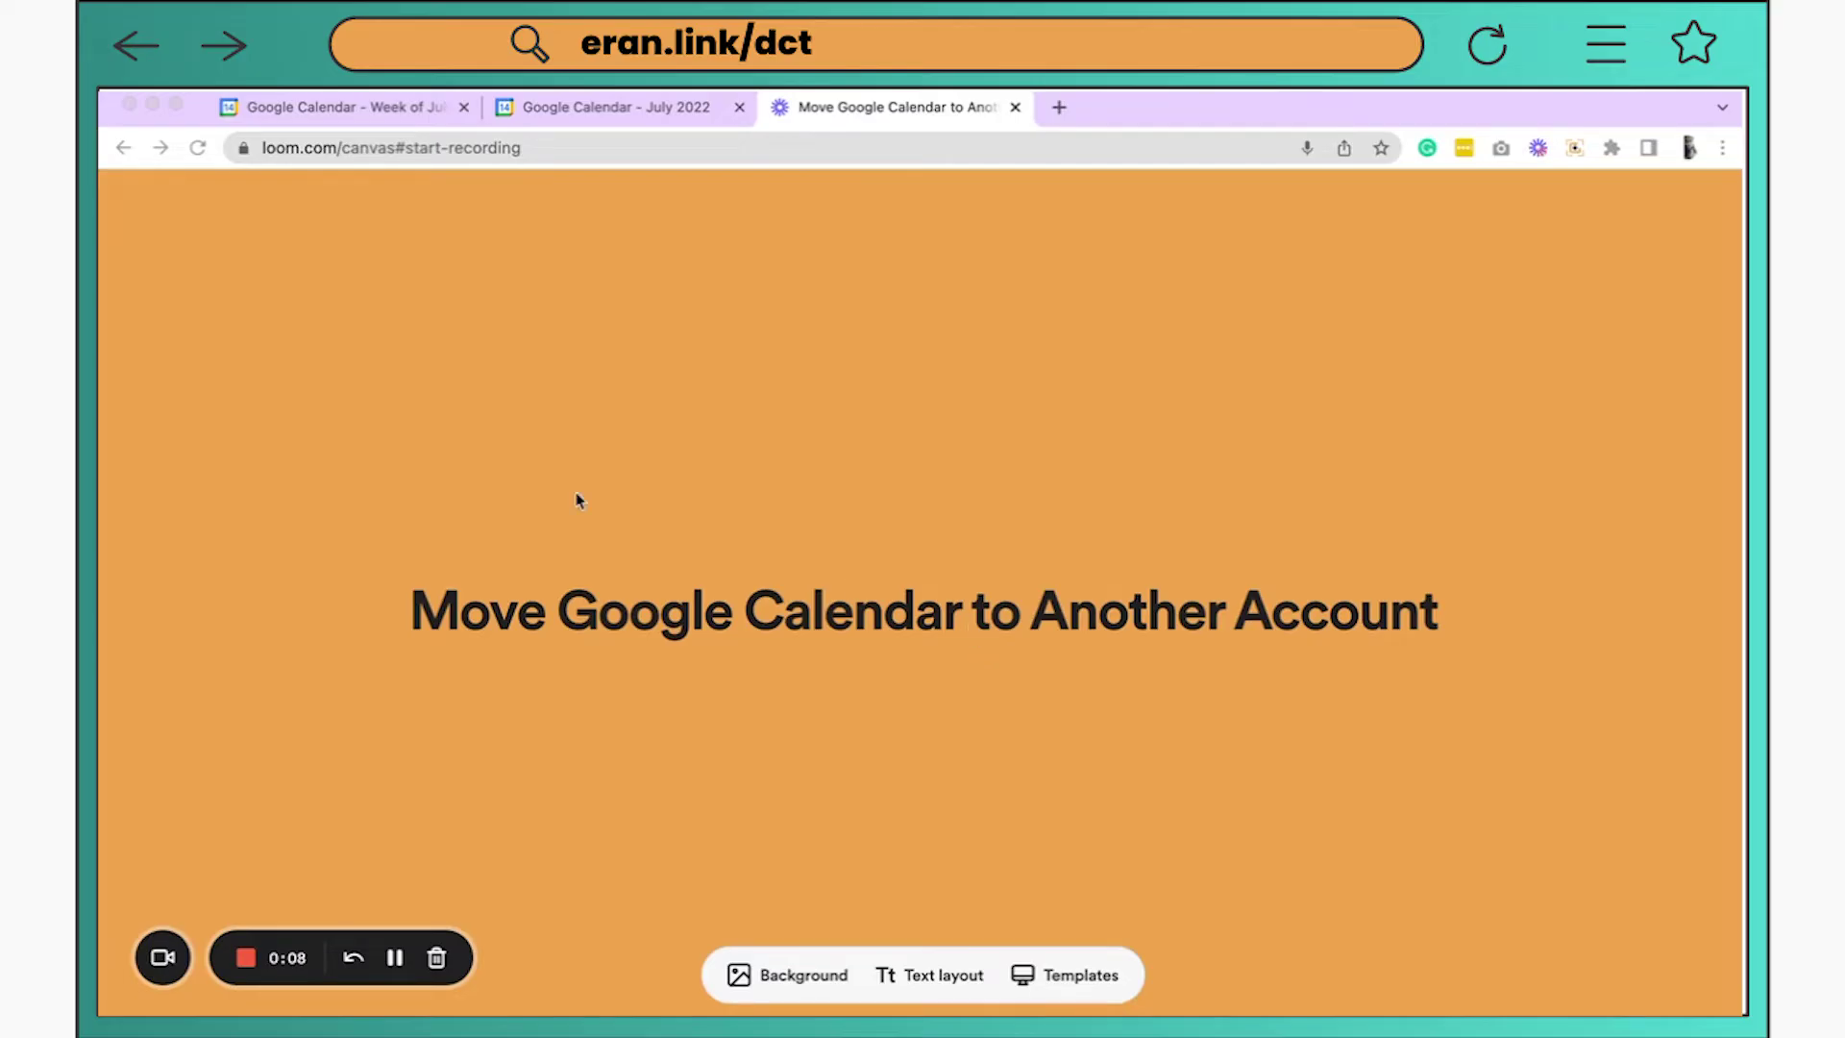
Open Friday's weekly bike/badminton/gym event (Jul 15, 8:00–9:30am) from the old account's calendar for editing
left_click(300, 107)
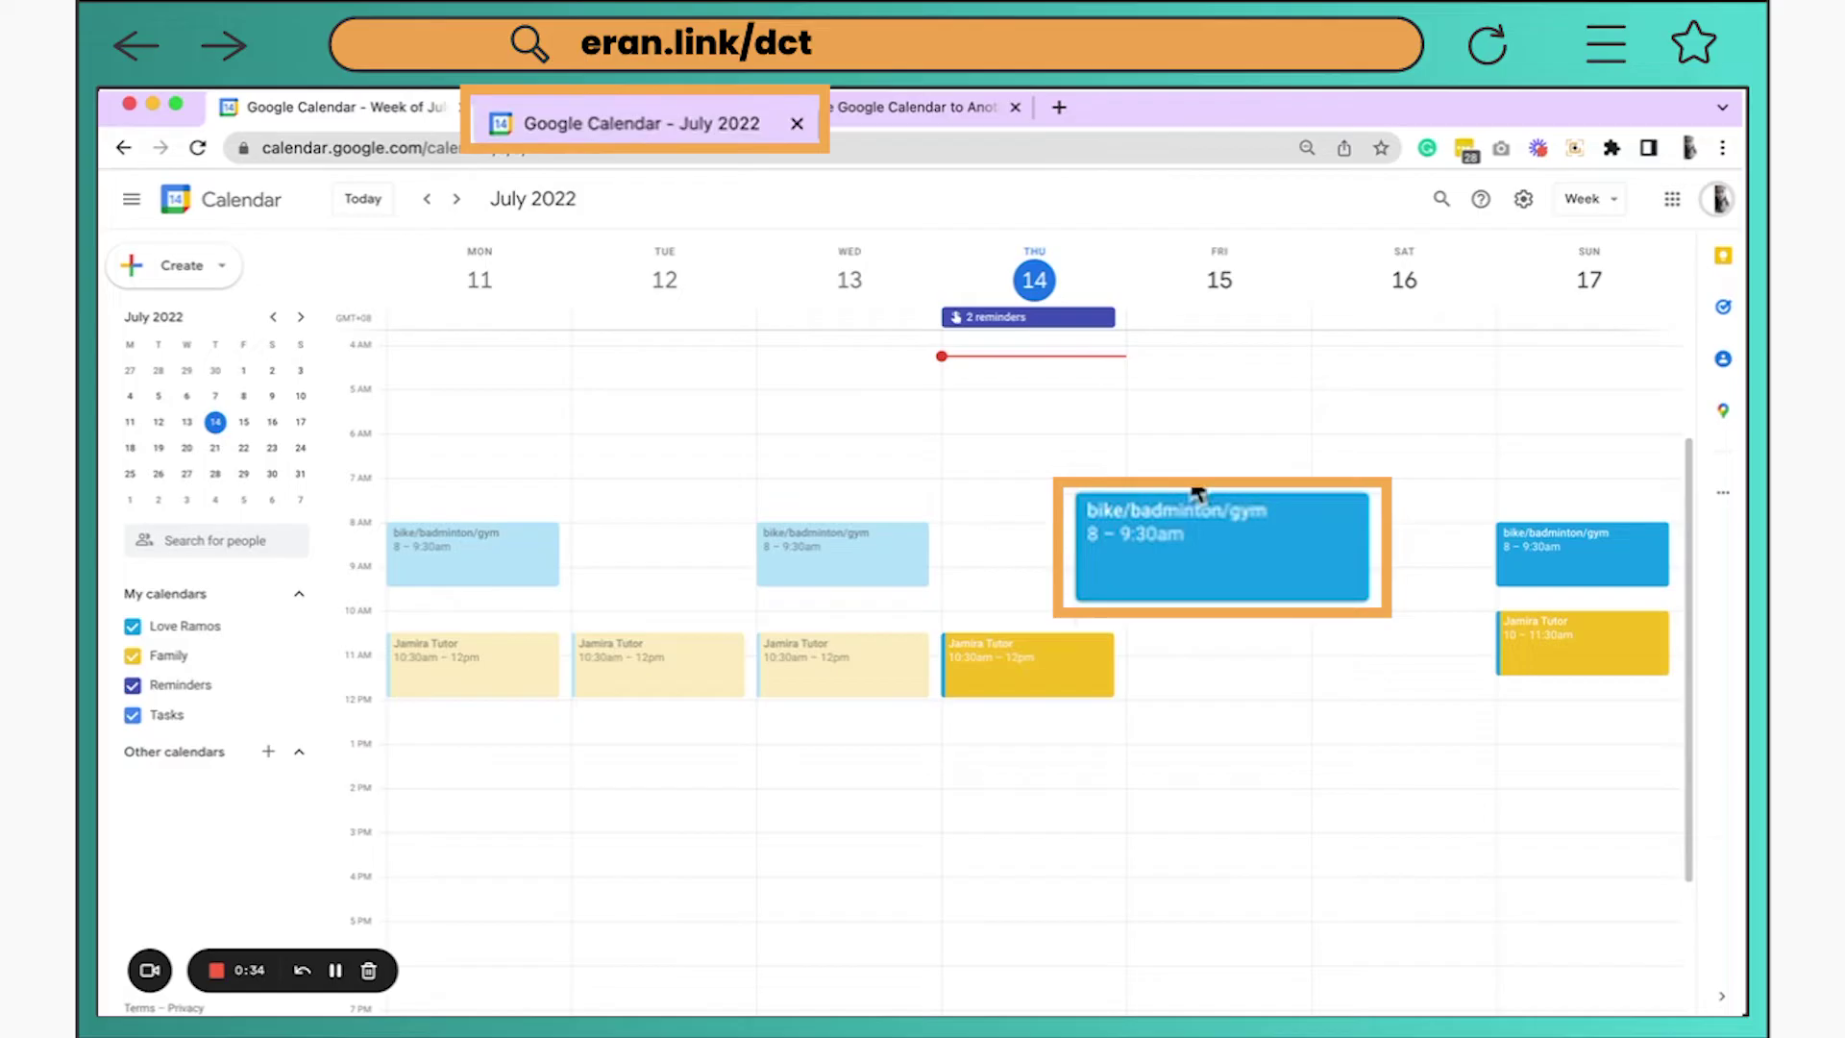
left_click(1174, 534)
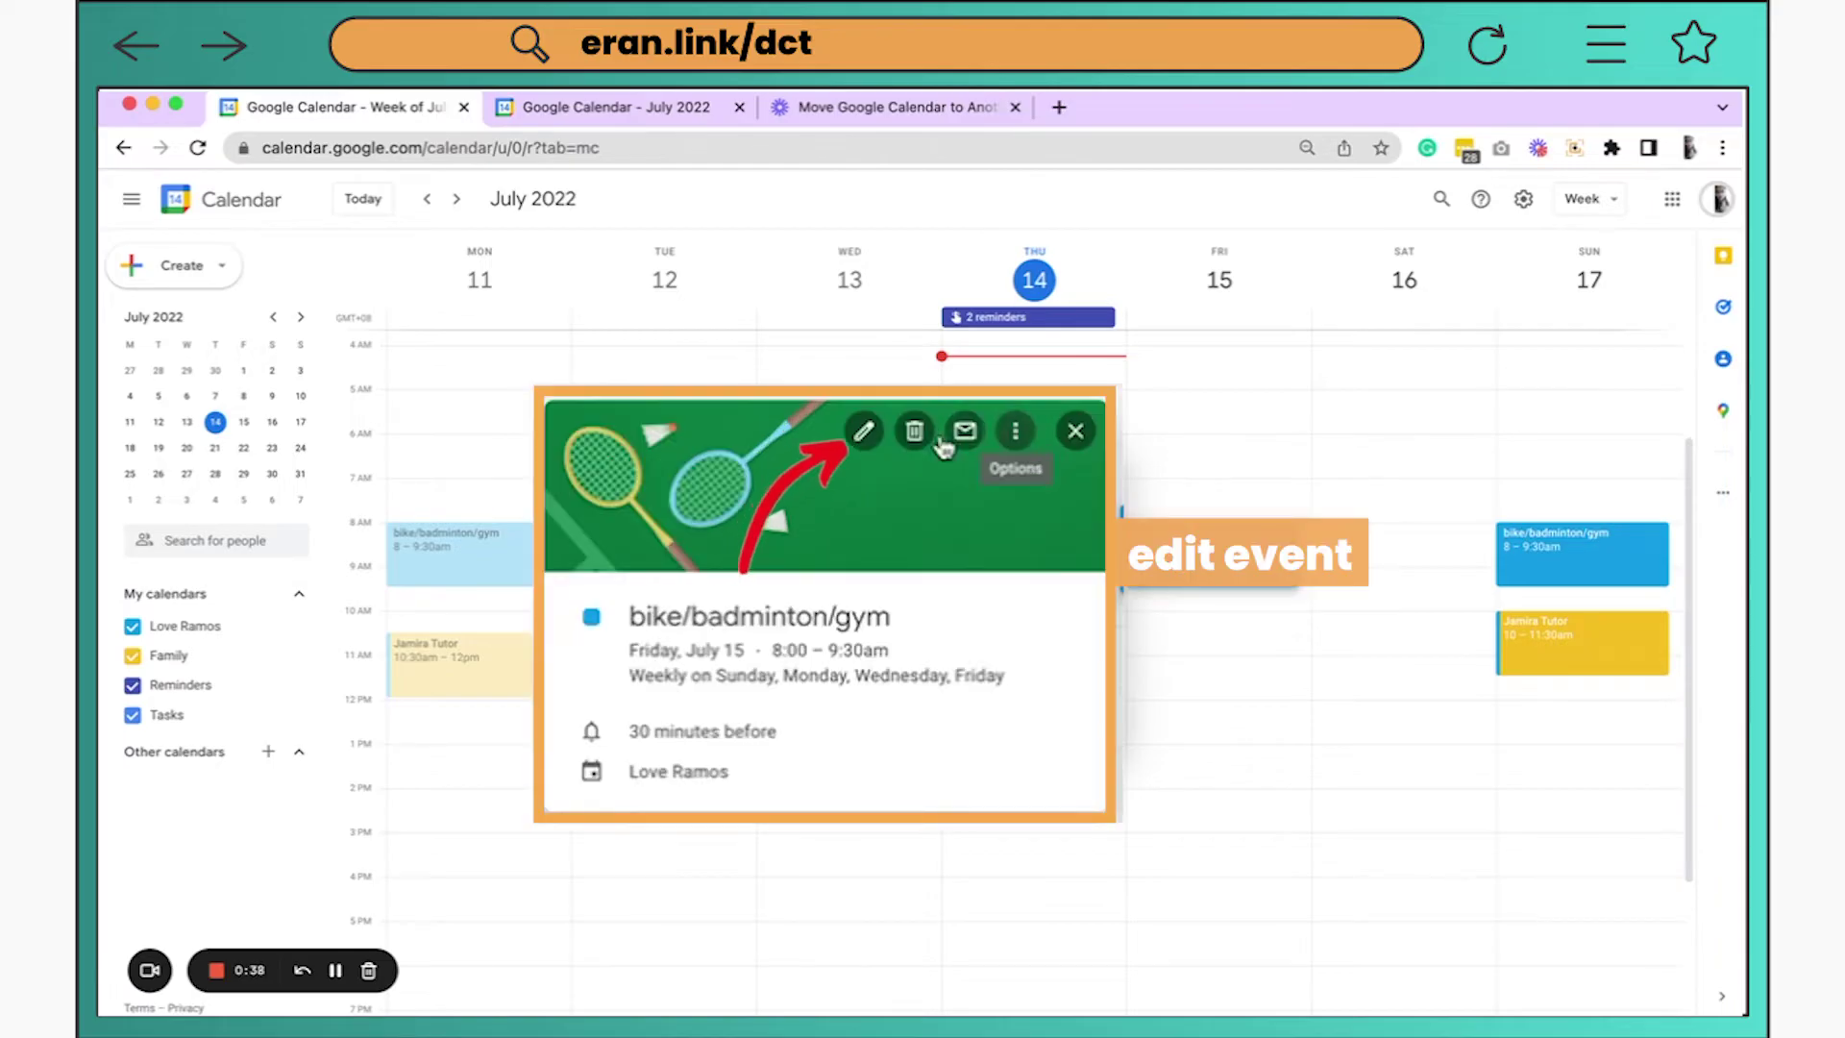
left_click(864, 434)
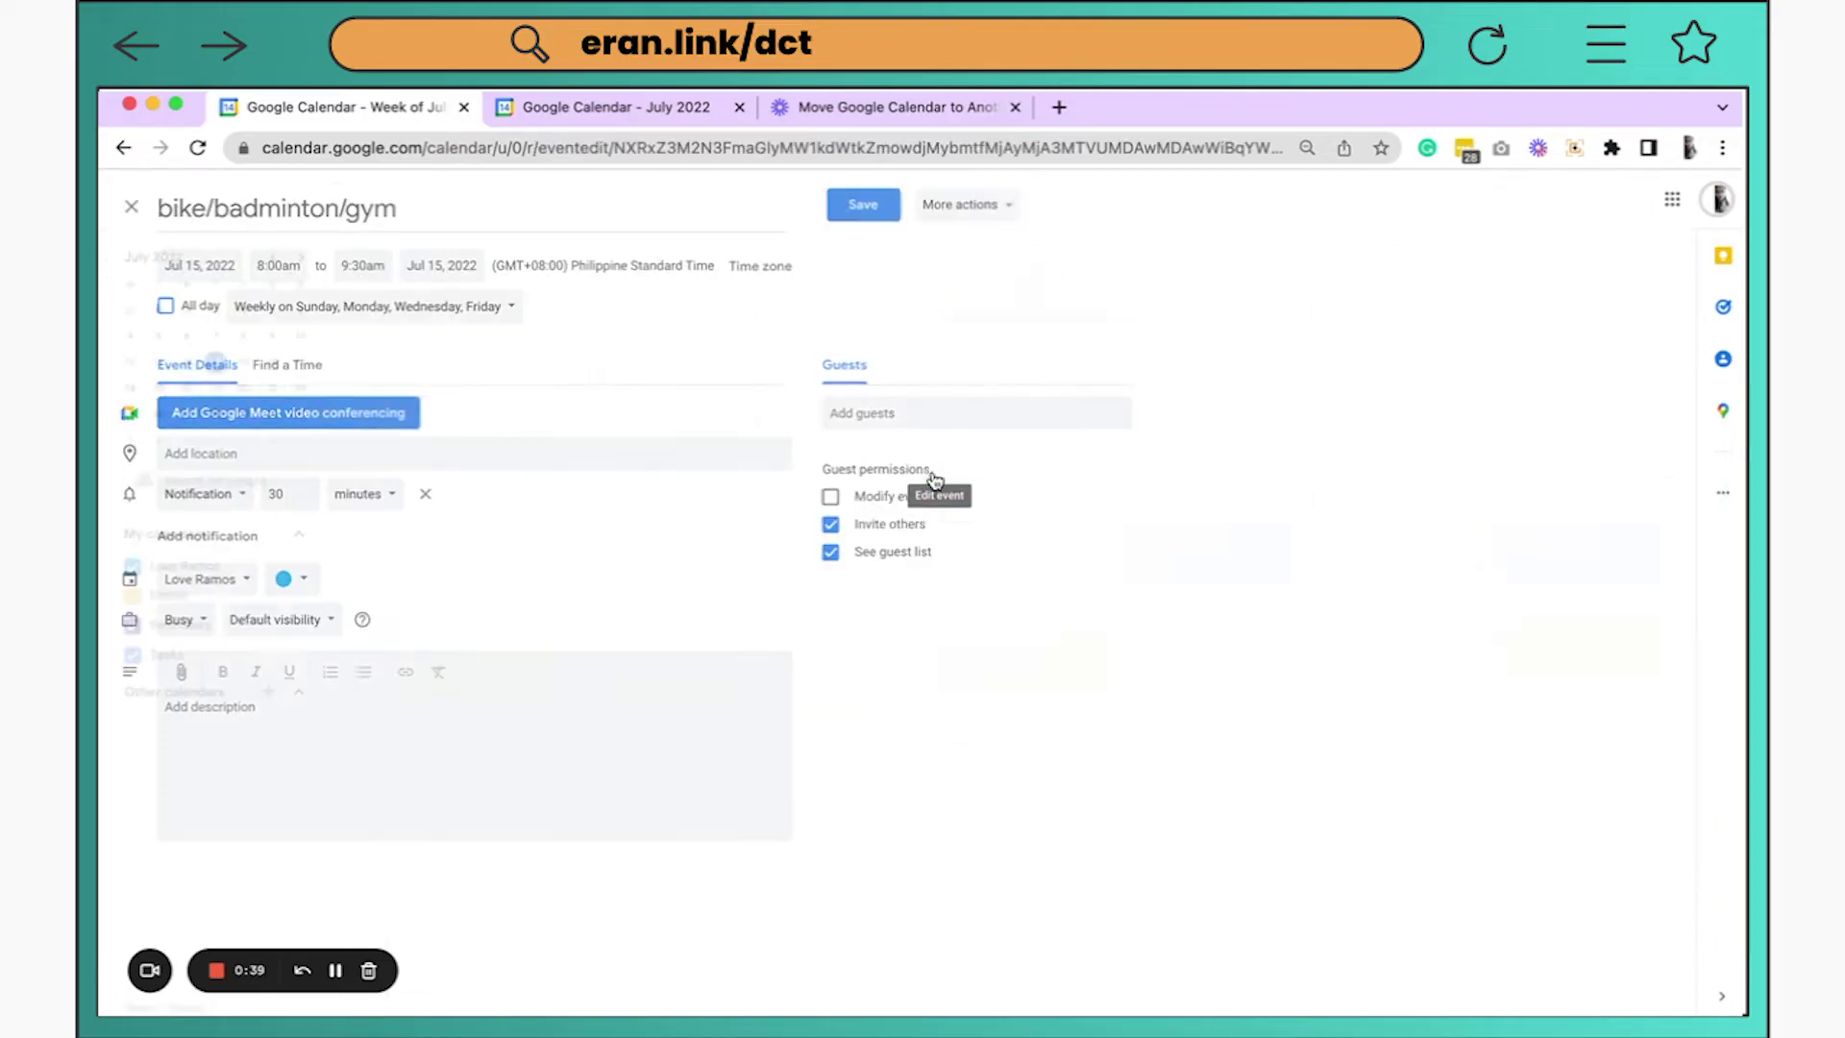
Transfer ownership of the bike/badminton/gym event to the new account, keeping the default message
left_click(976, 207)
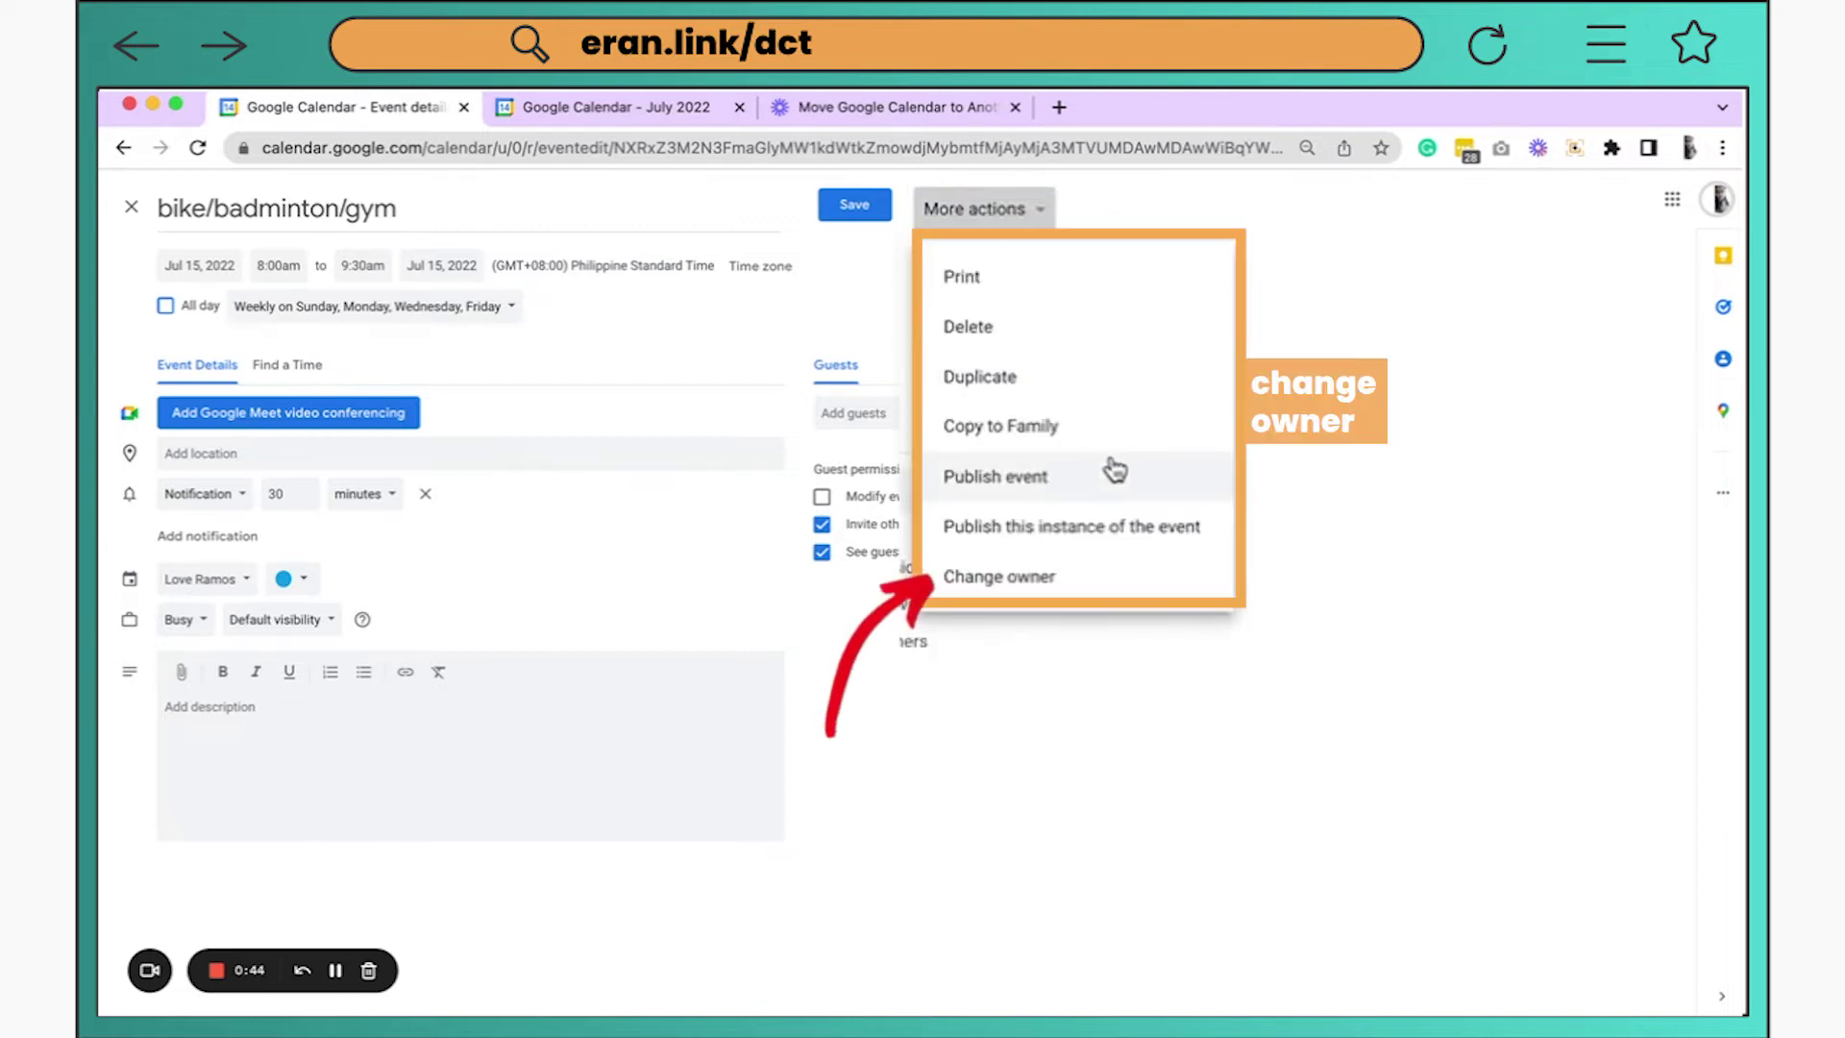
left_click(1018, 578)
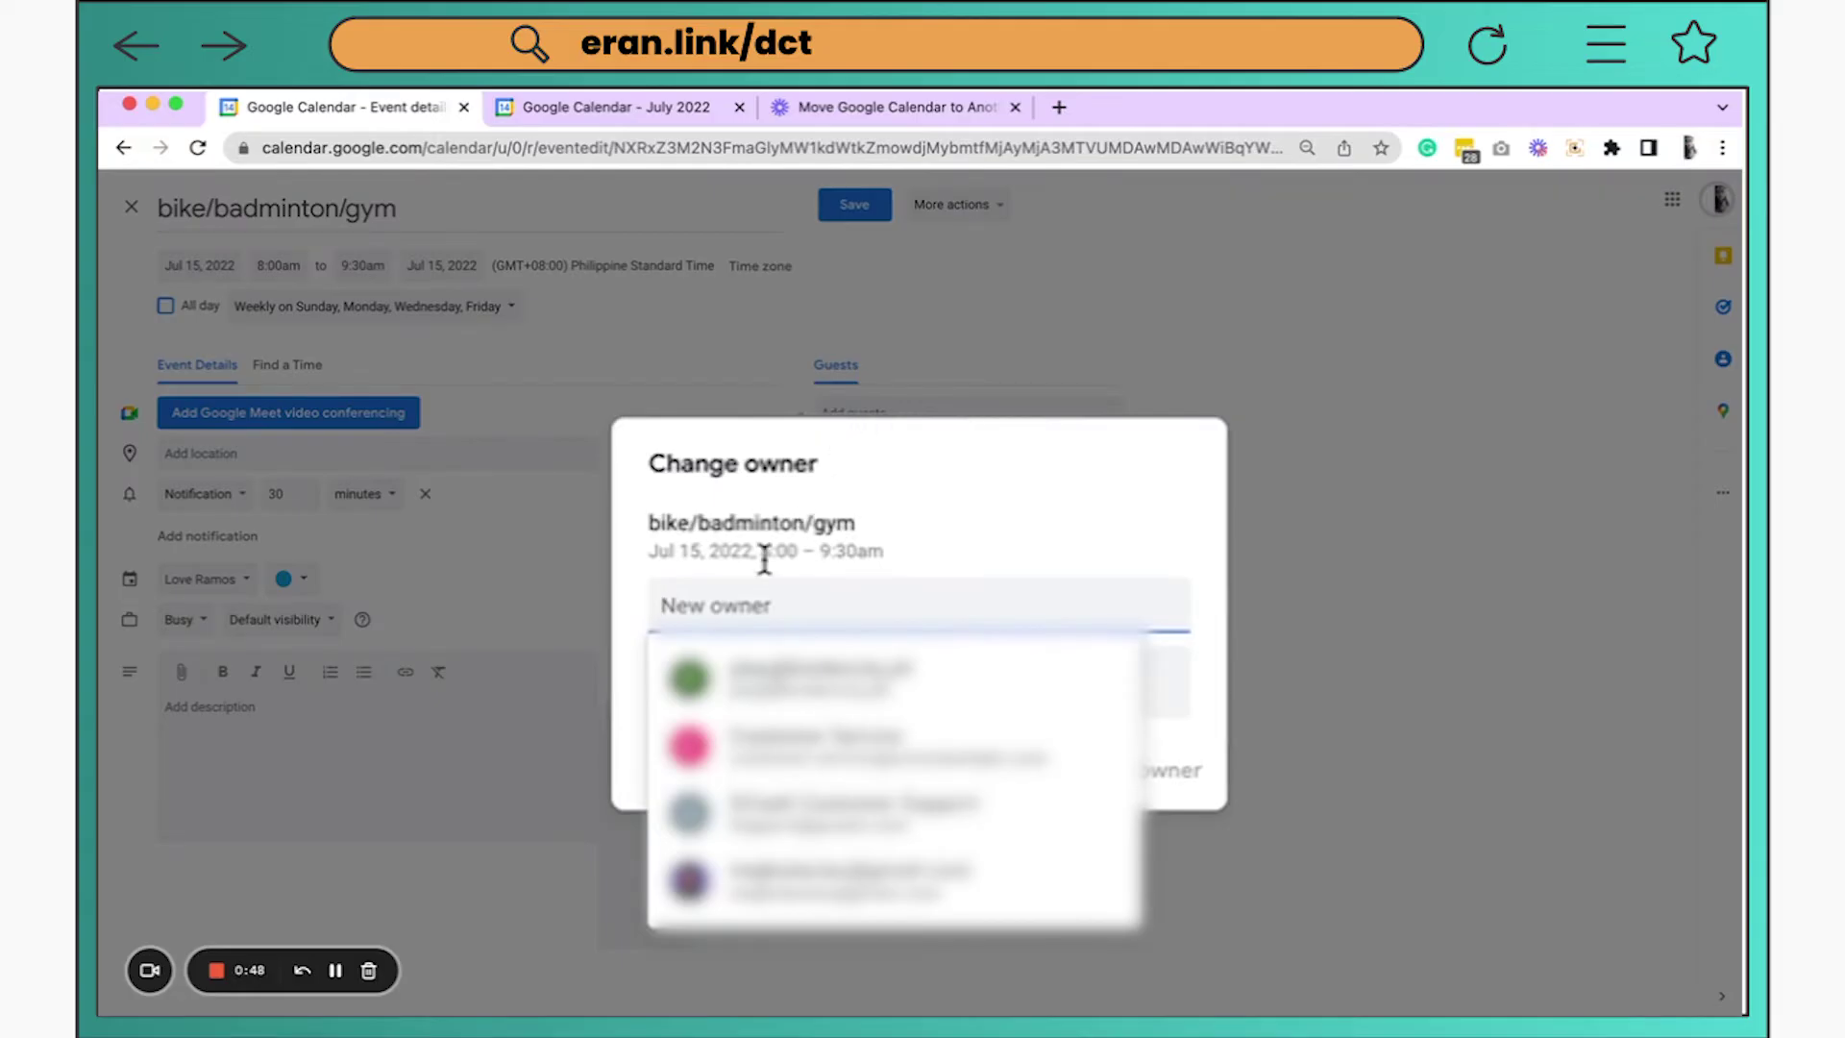
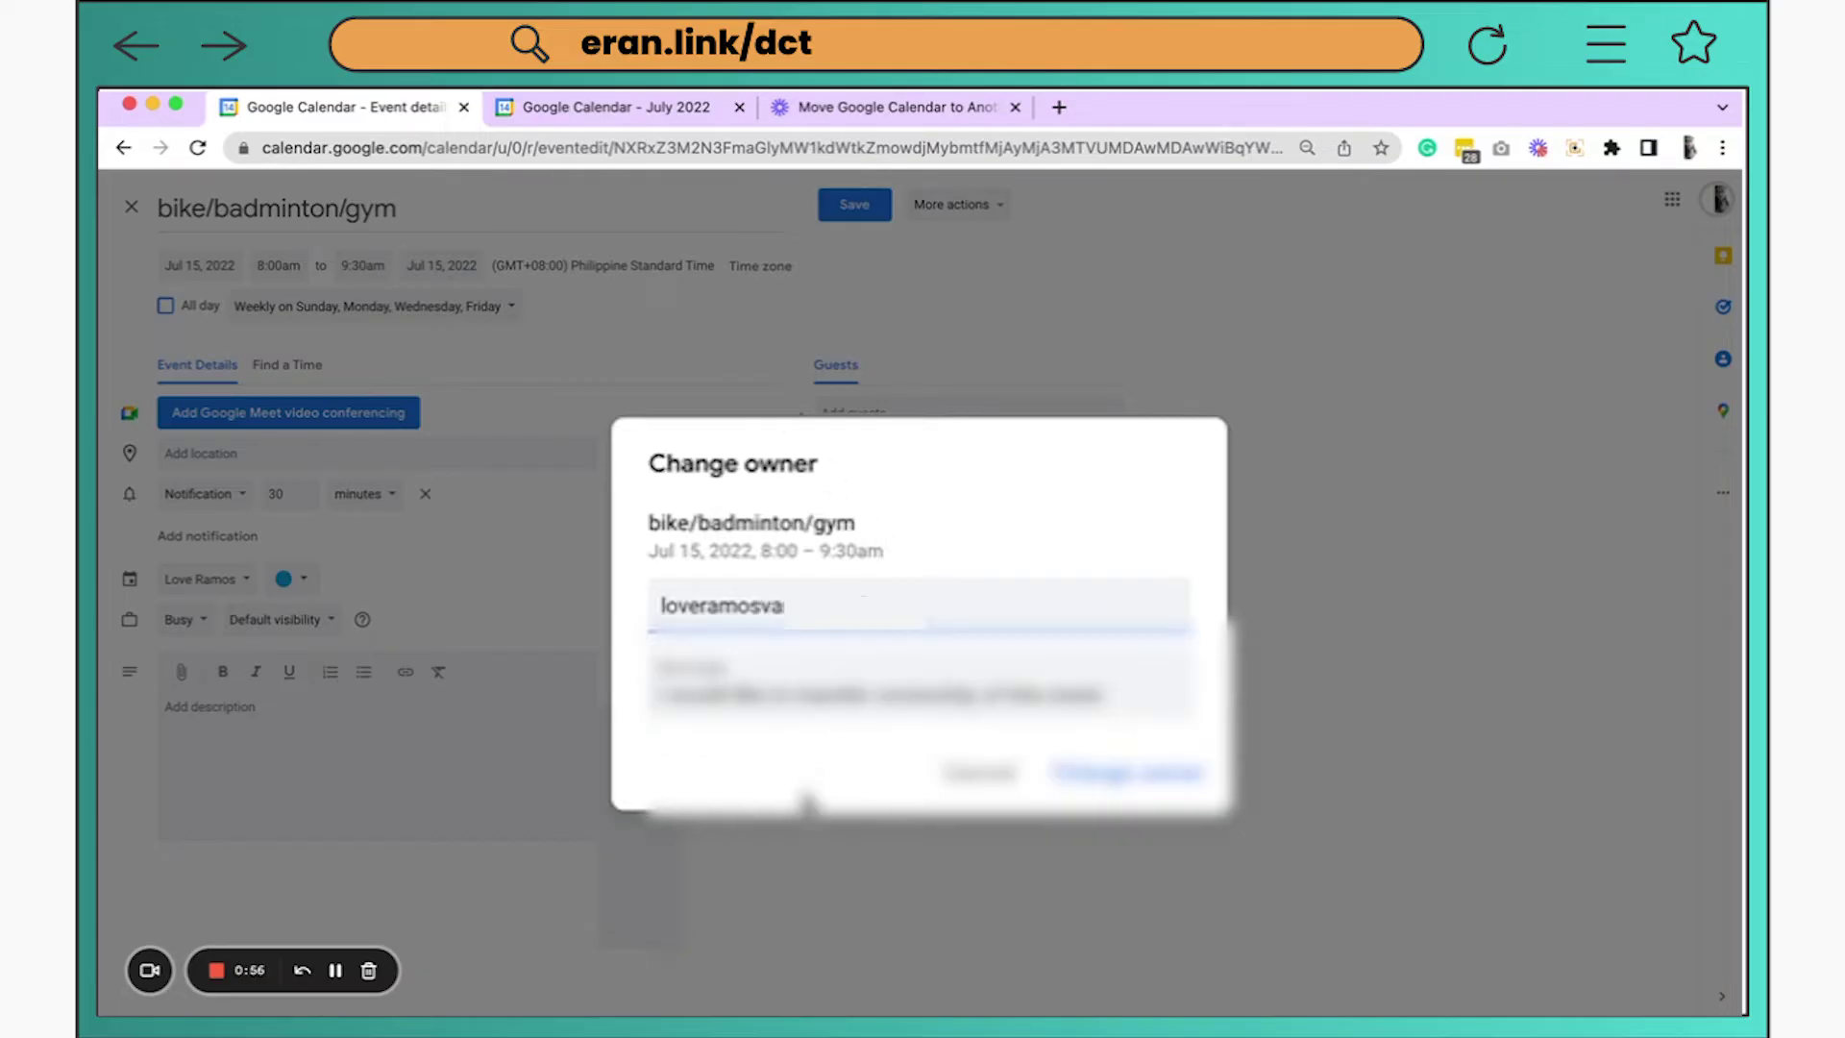
left_click(667, 684)
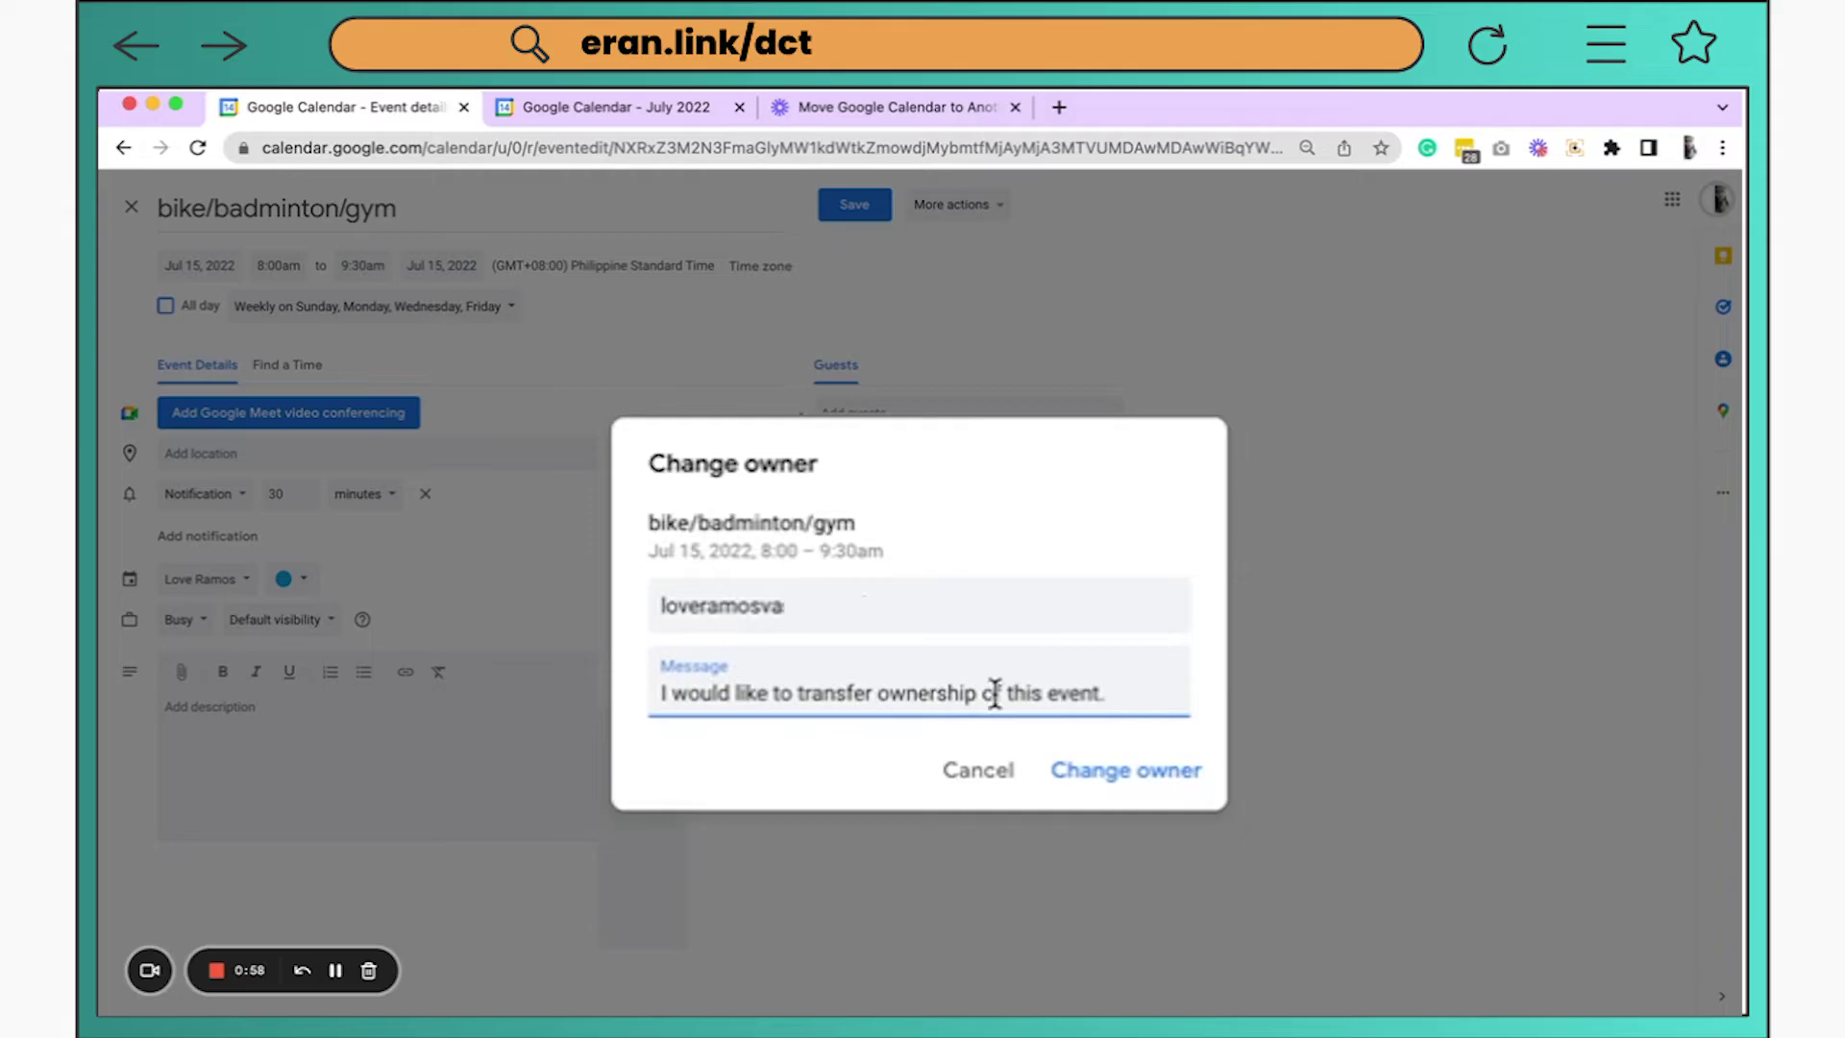
left_click_drag(1137, 701, 672, 693)
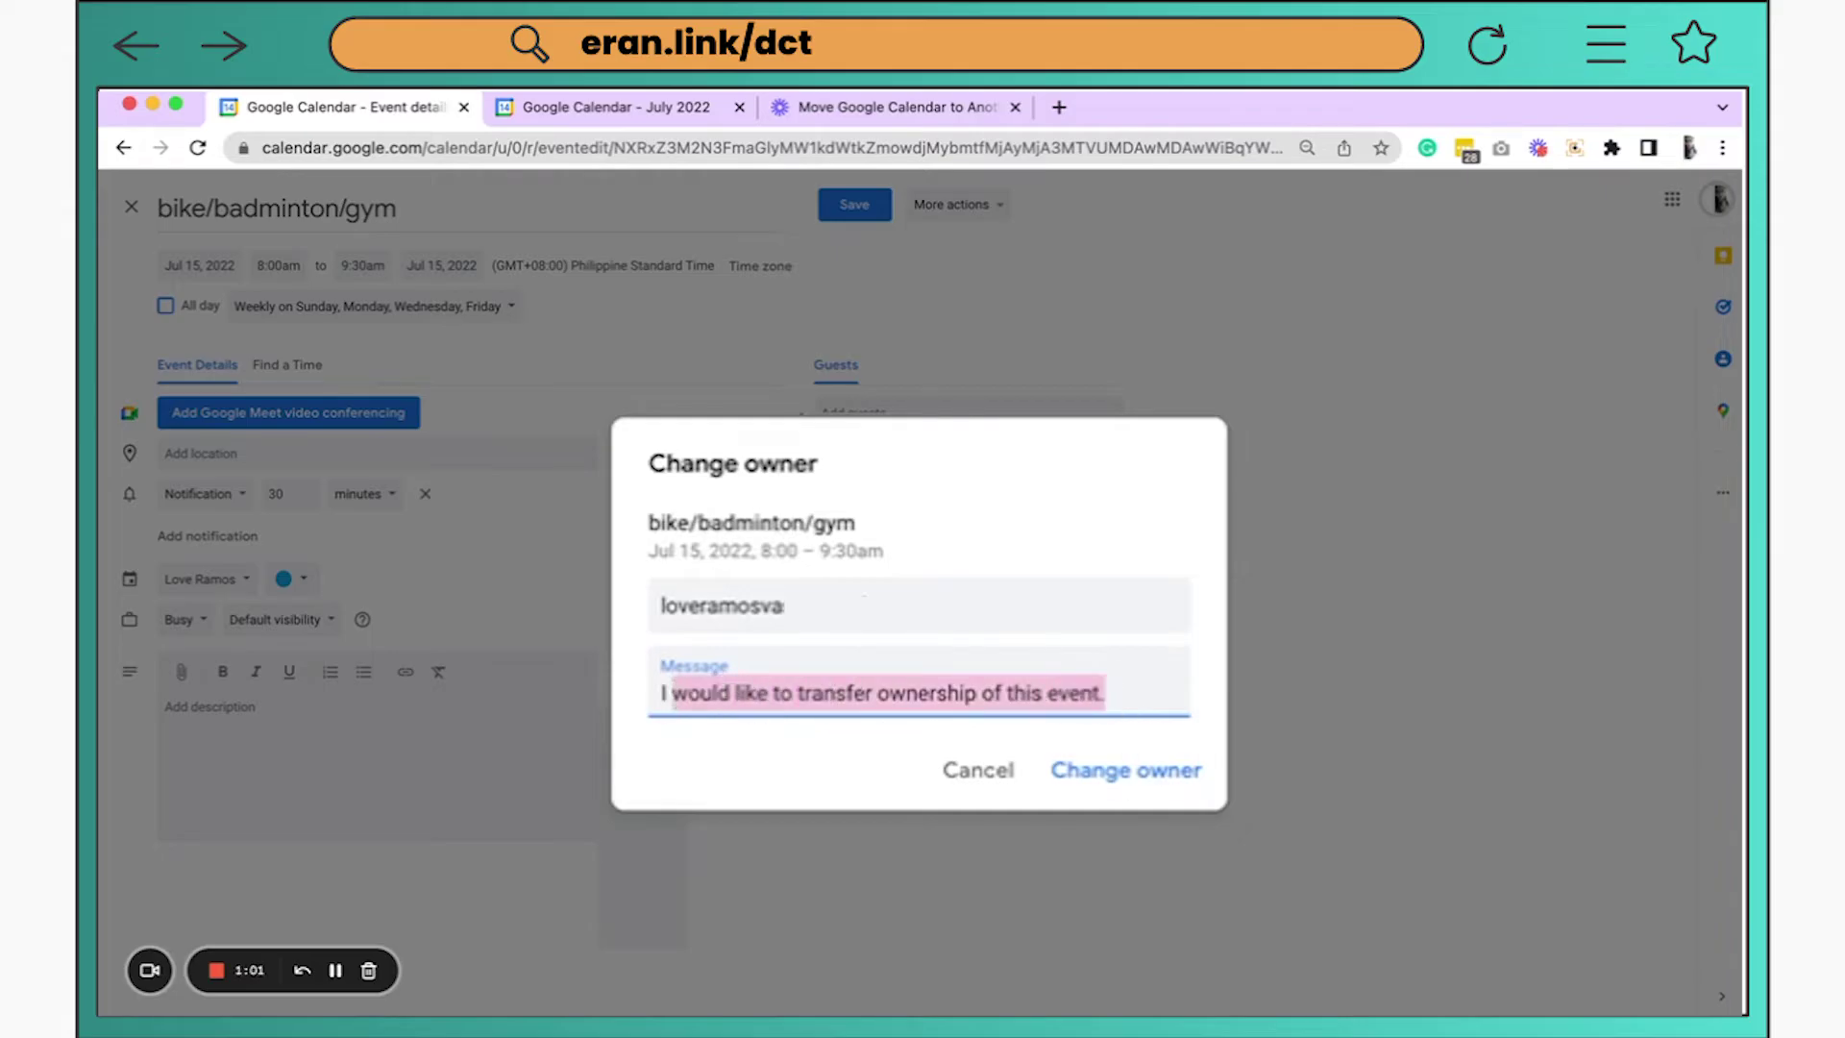
left_click(1178, 787)
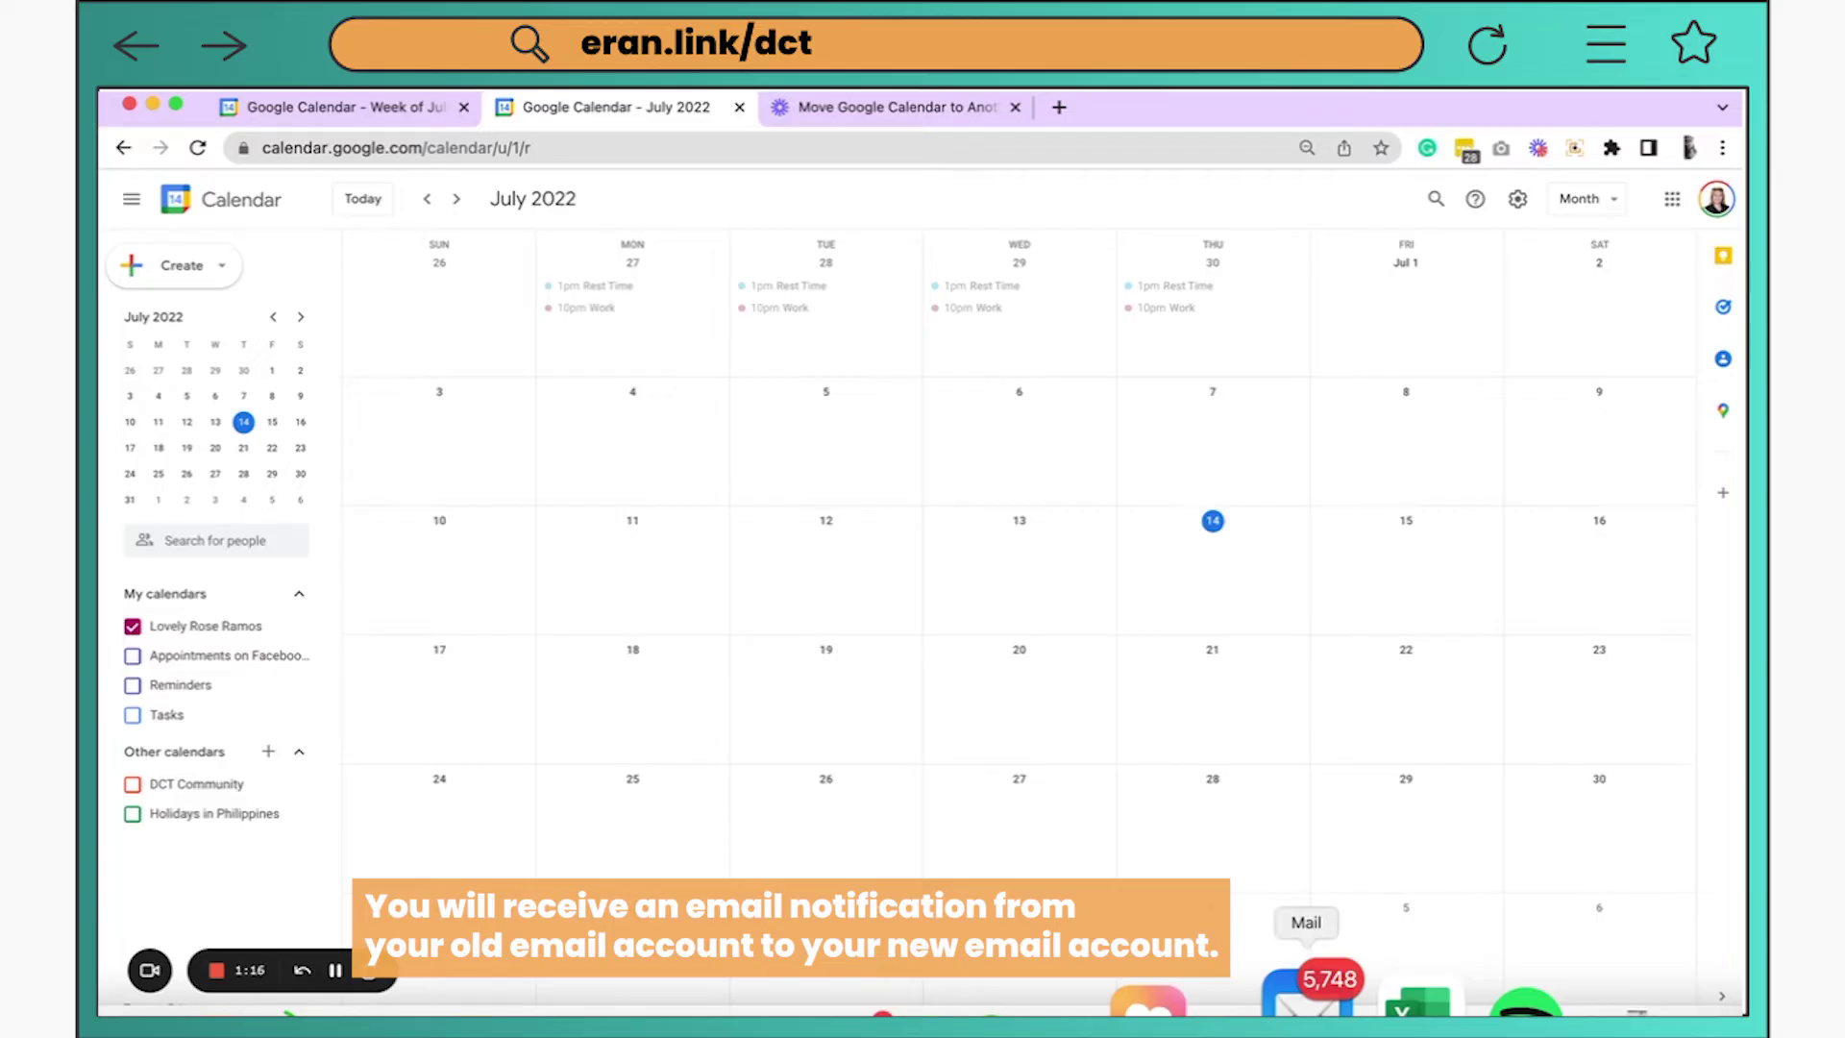
Accept ownership of bike/badminton/gym through the link in the transfer email in Mail
left_click(1306, 999)
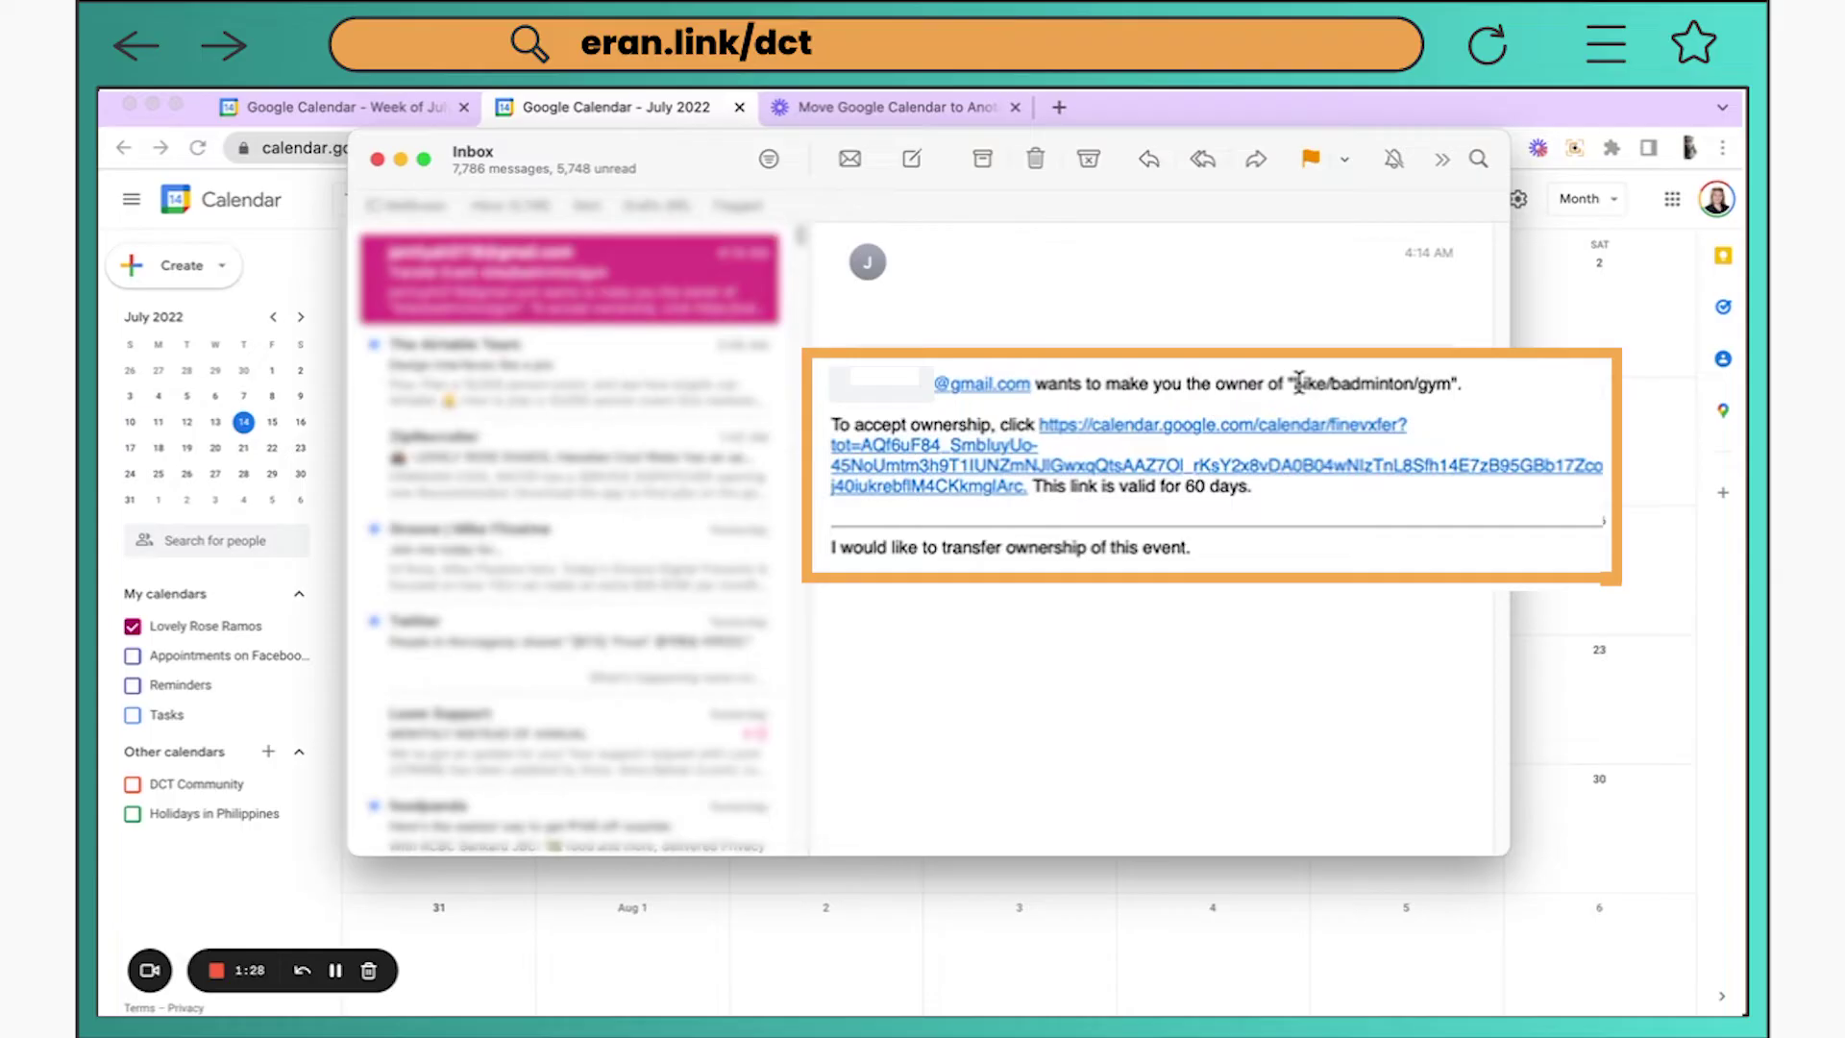
left_click_drag(1294, 383, 1455, 383)
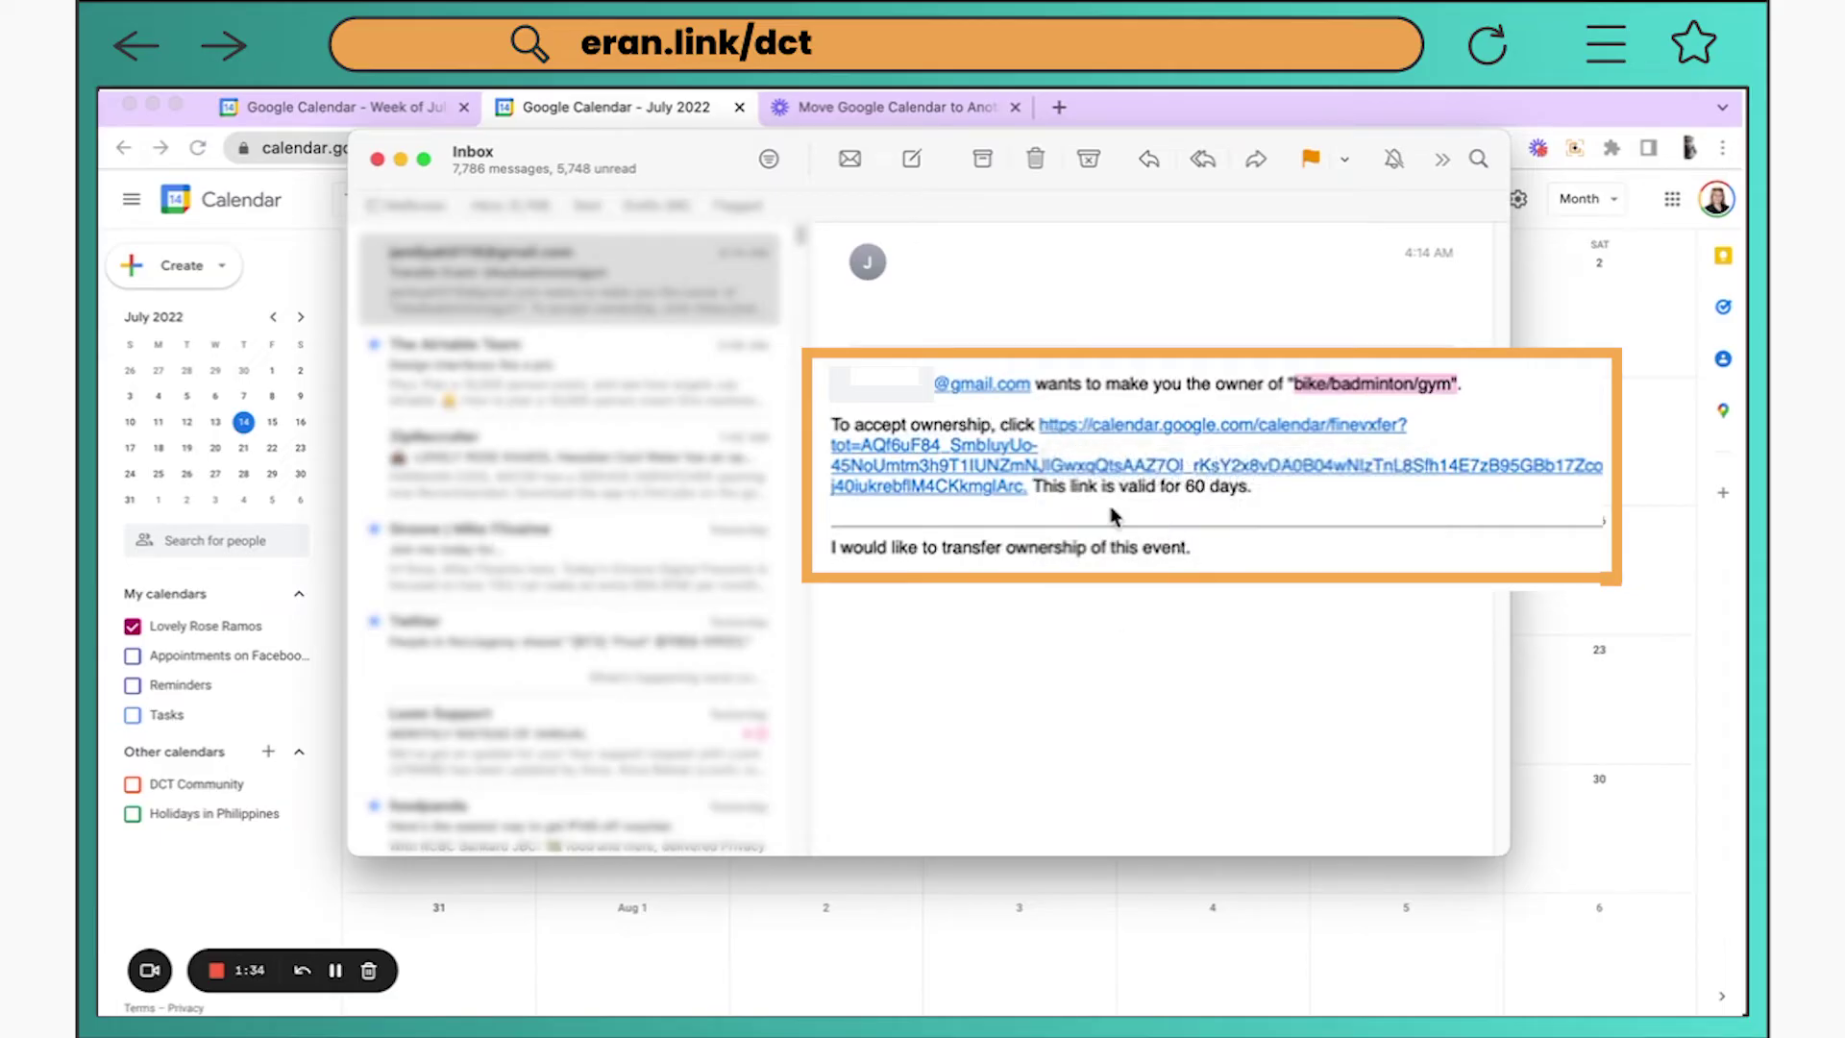
left_click(1220, 430)
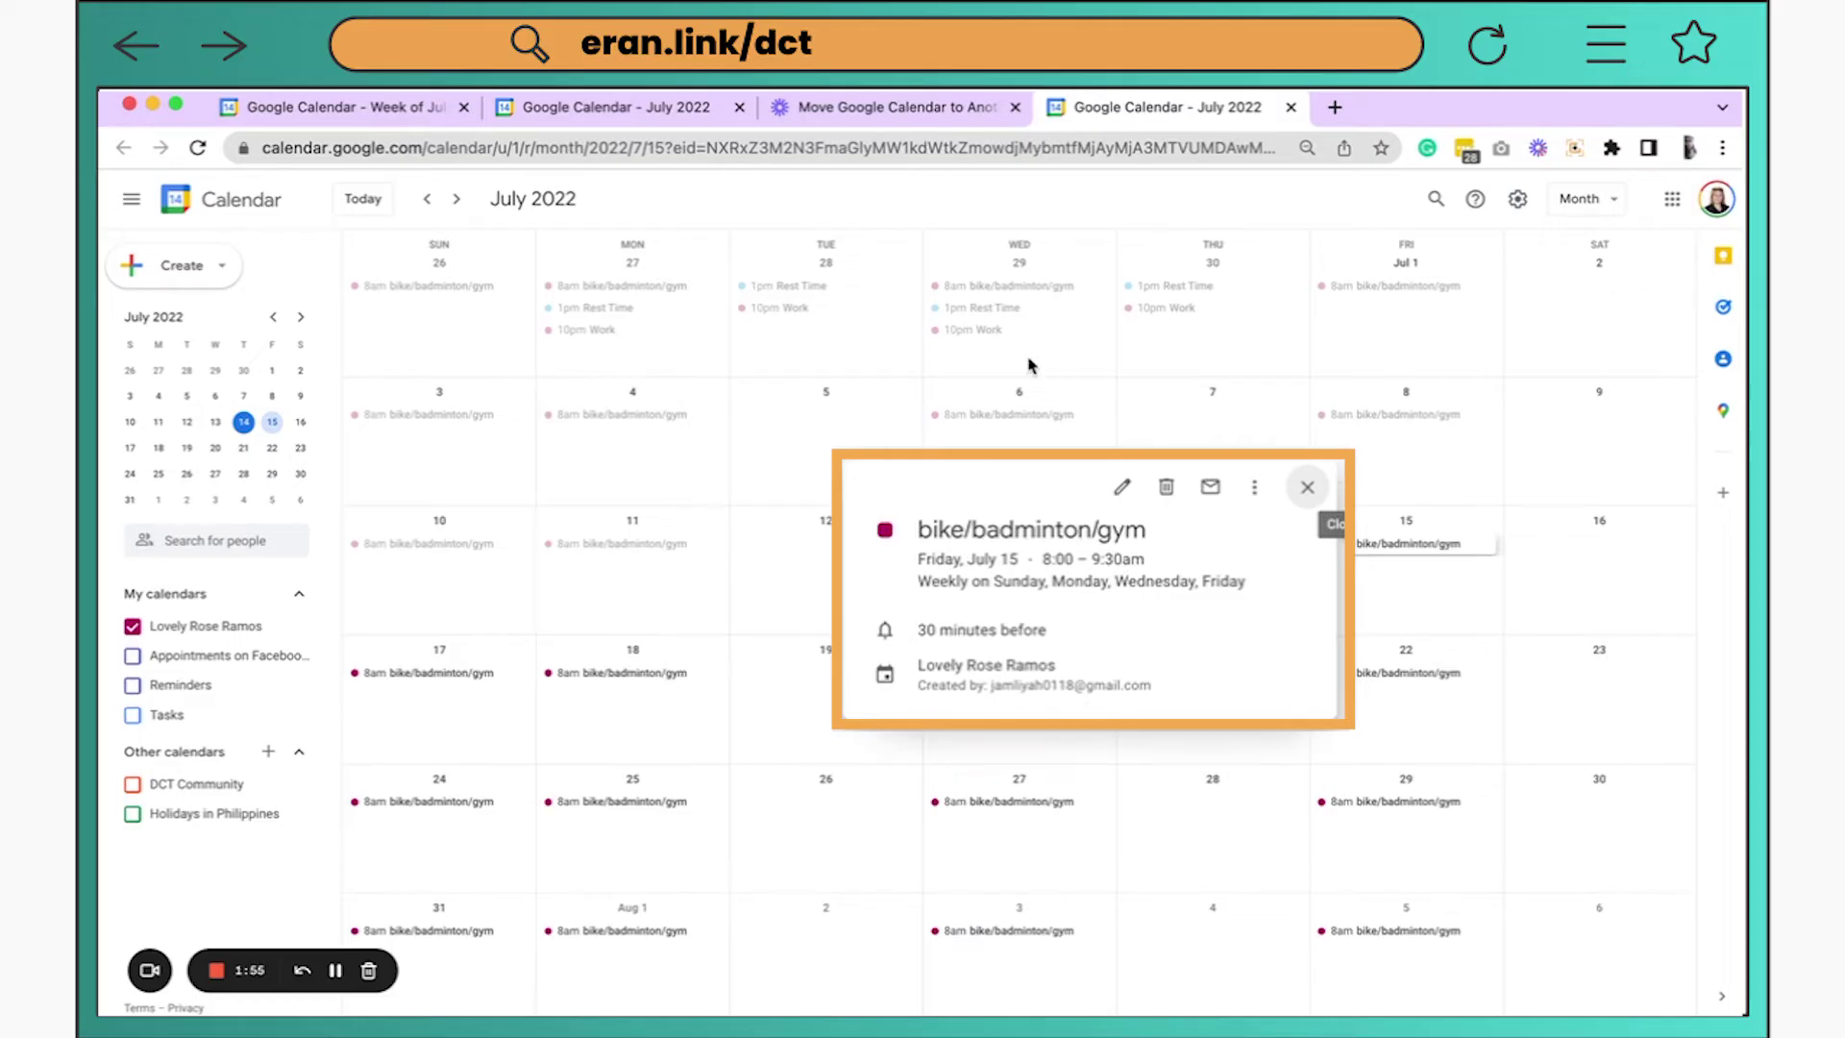
Return to the old account's July 11–17 week, now without the bike/badminton/gym event
left_click(328, 110)
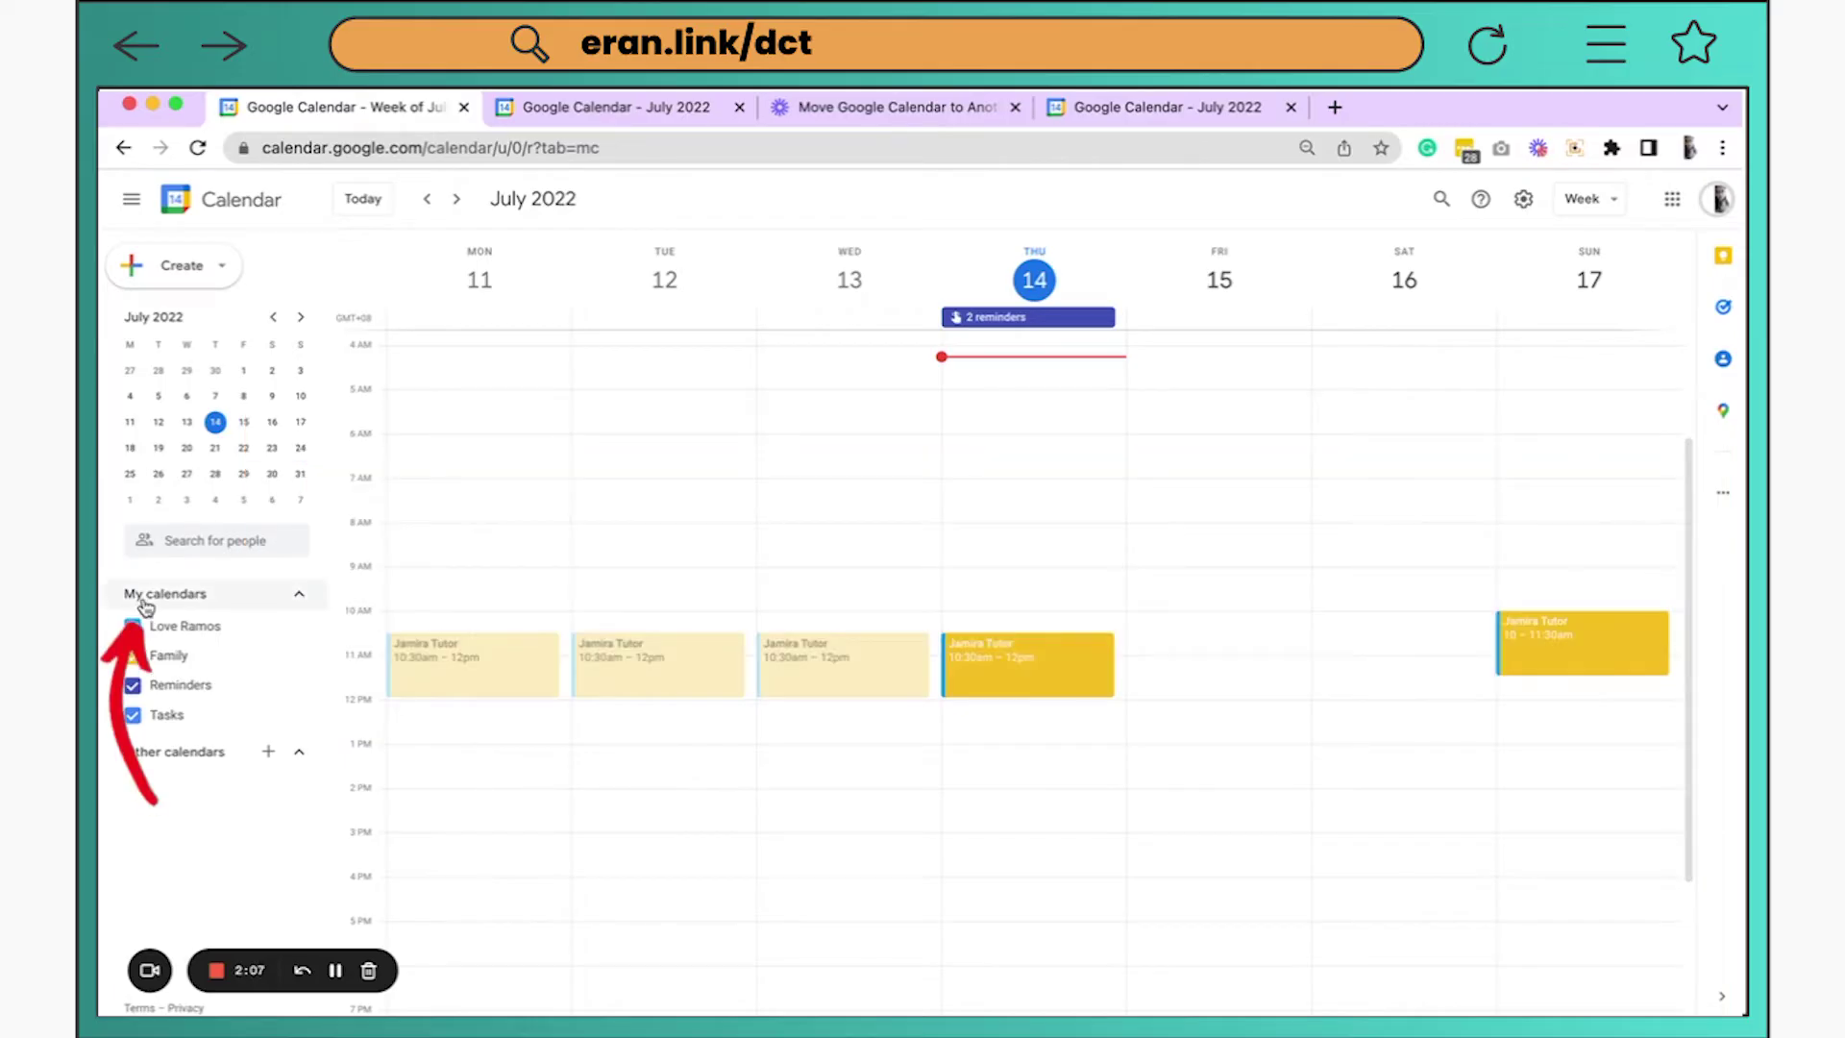
Open Settings and sharing for the old account's main calendar under My calendars
mouse_move(237, 629)
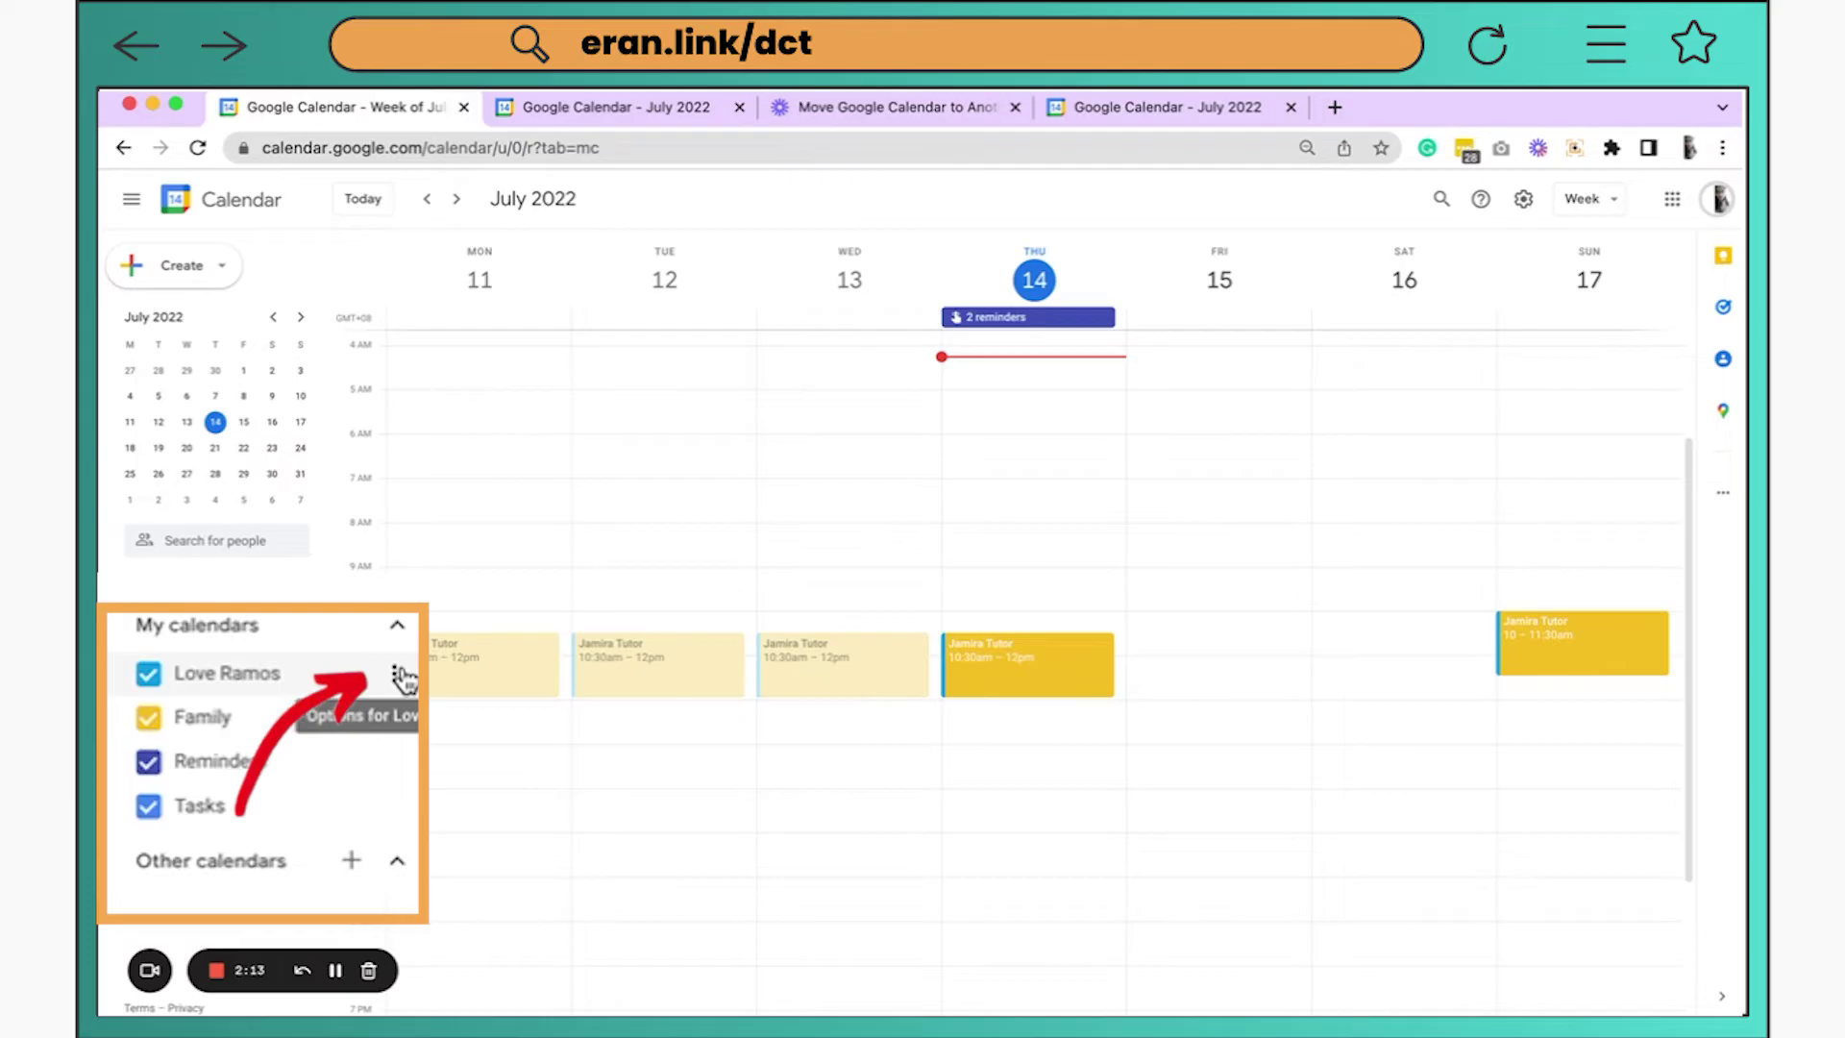
left_click(395, 684)
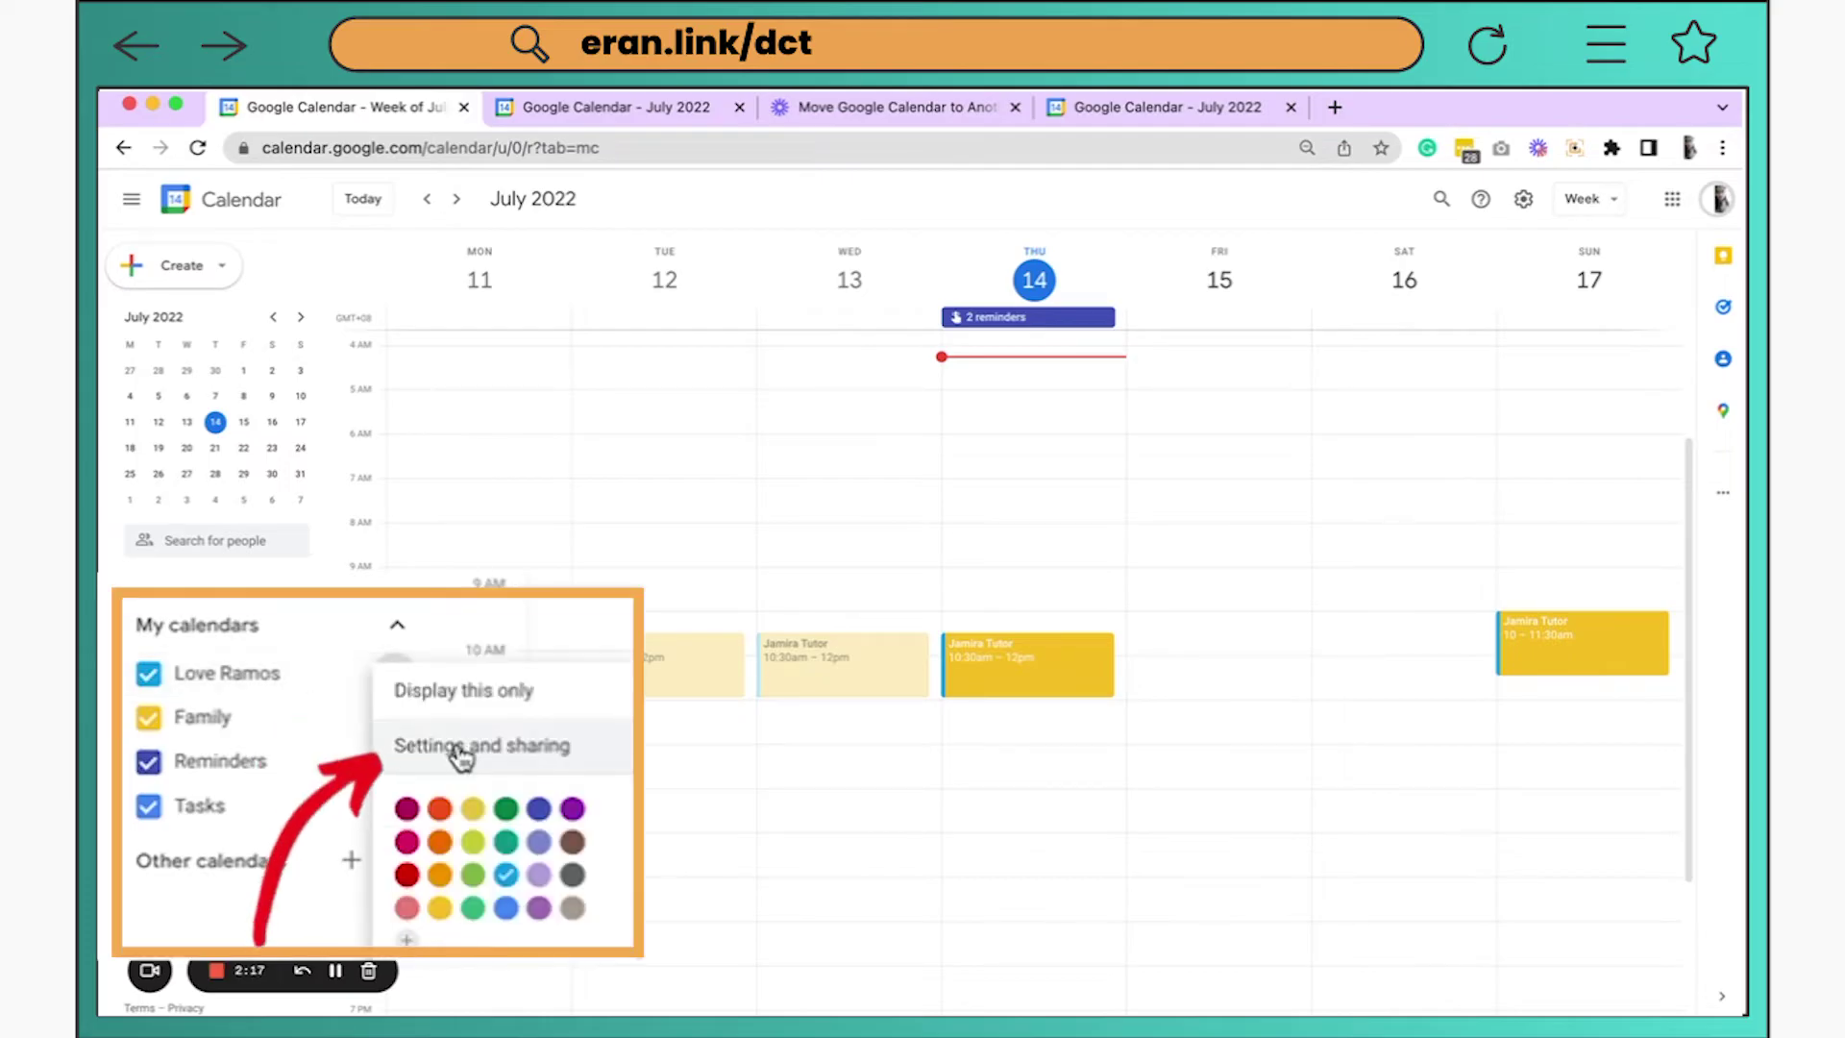
left_click(485, 756)
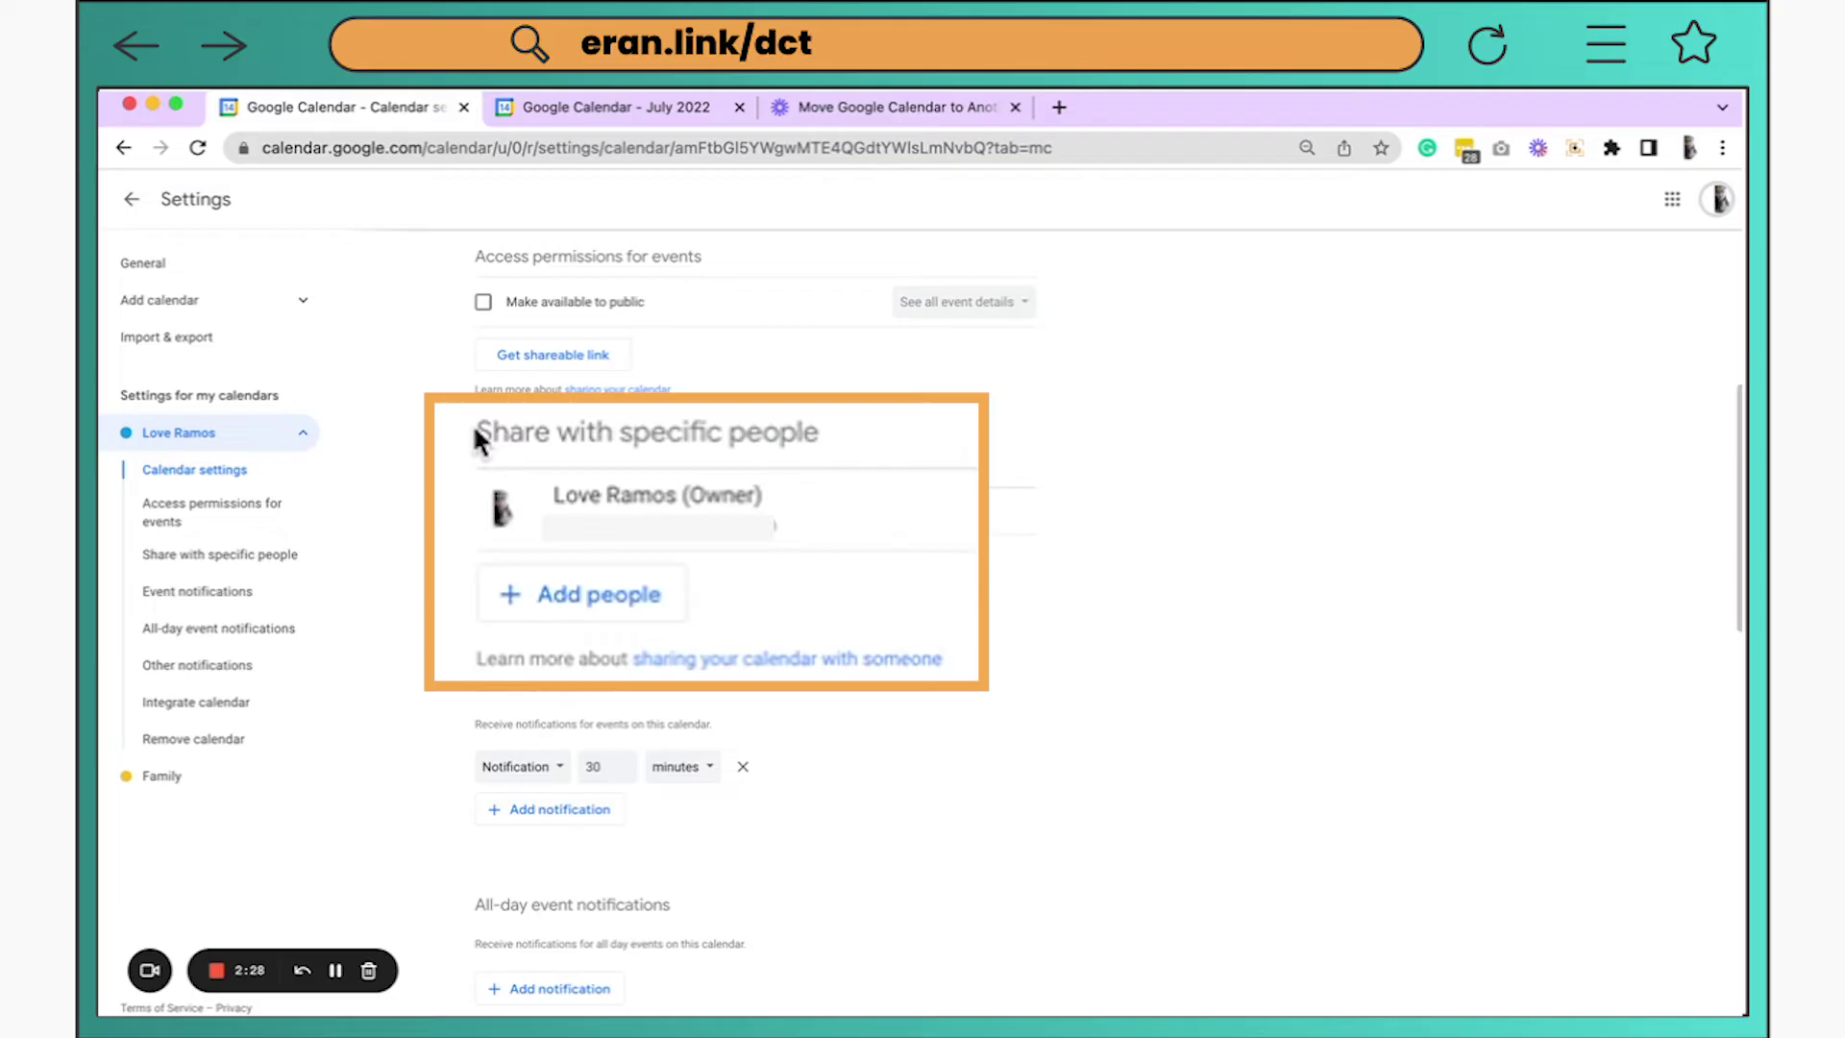
Share the old calendar with the new account's address, with 'See all event details' permission
left_click_drag(473, 463, 653, 478)
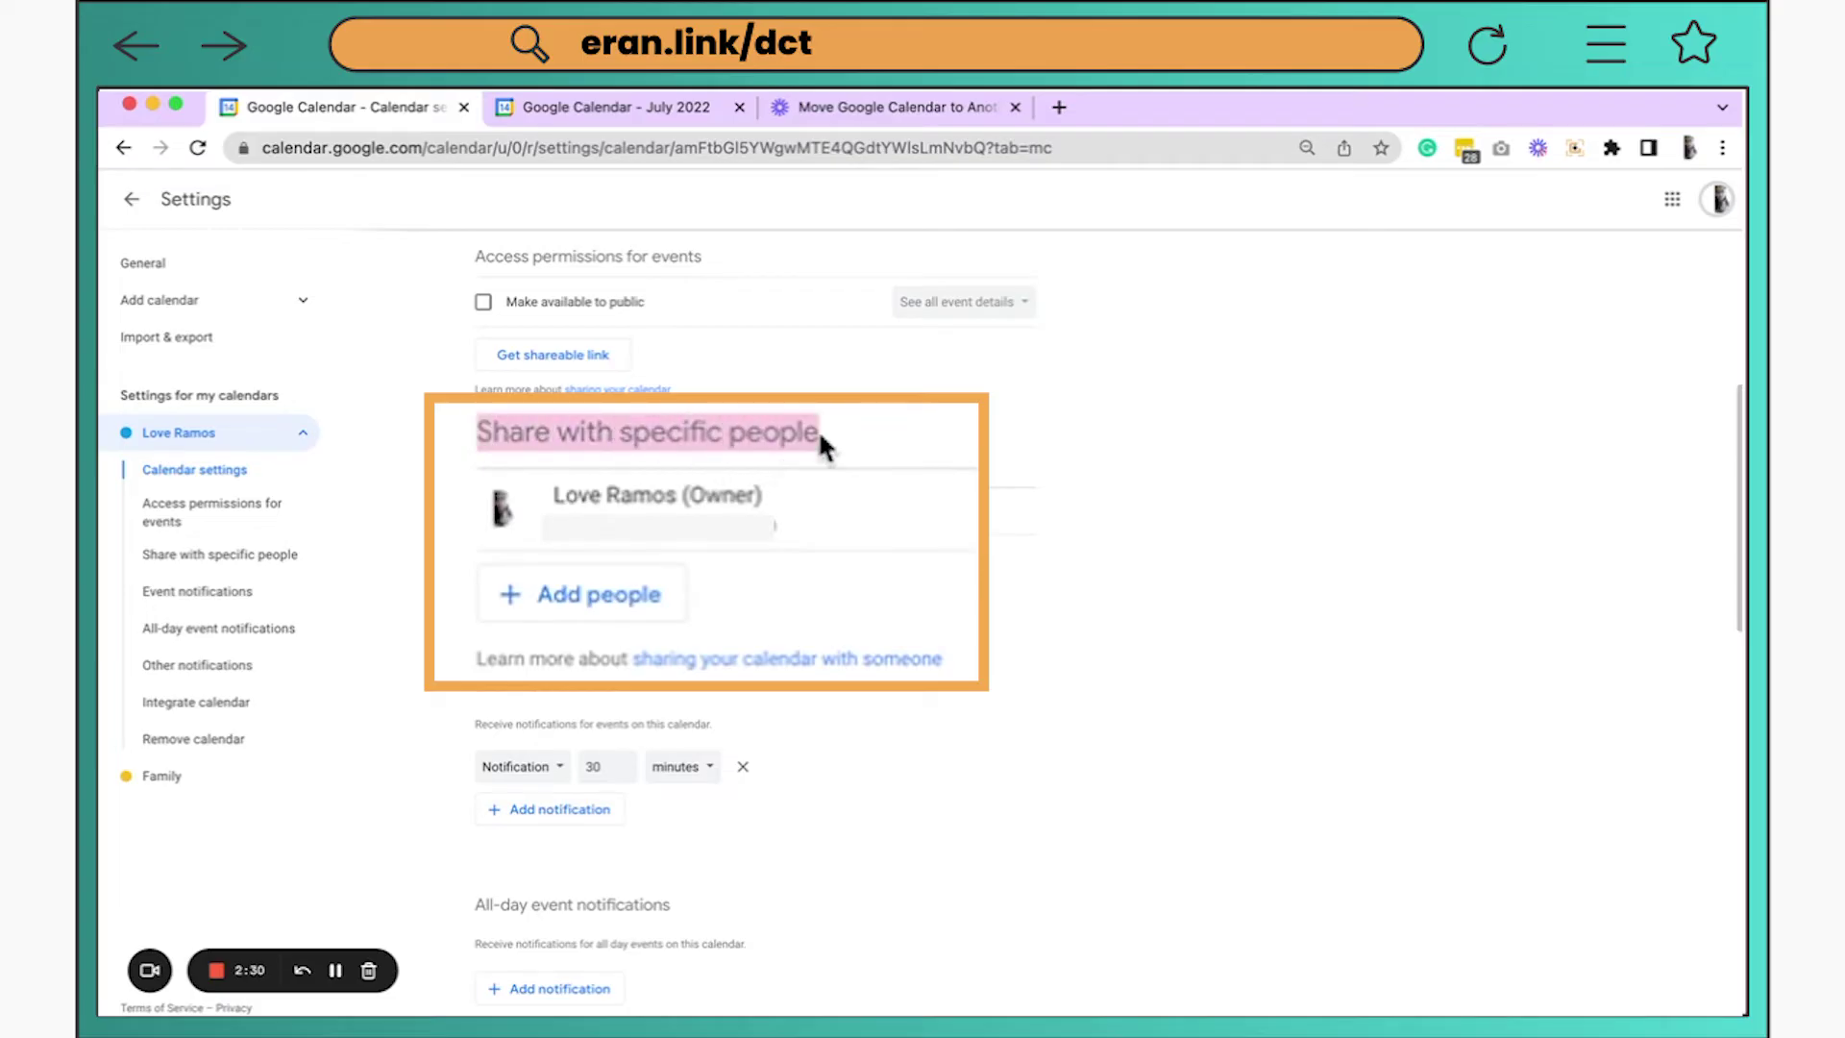
left_click(577, 606)
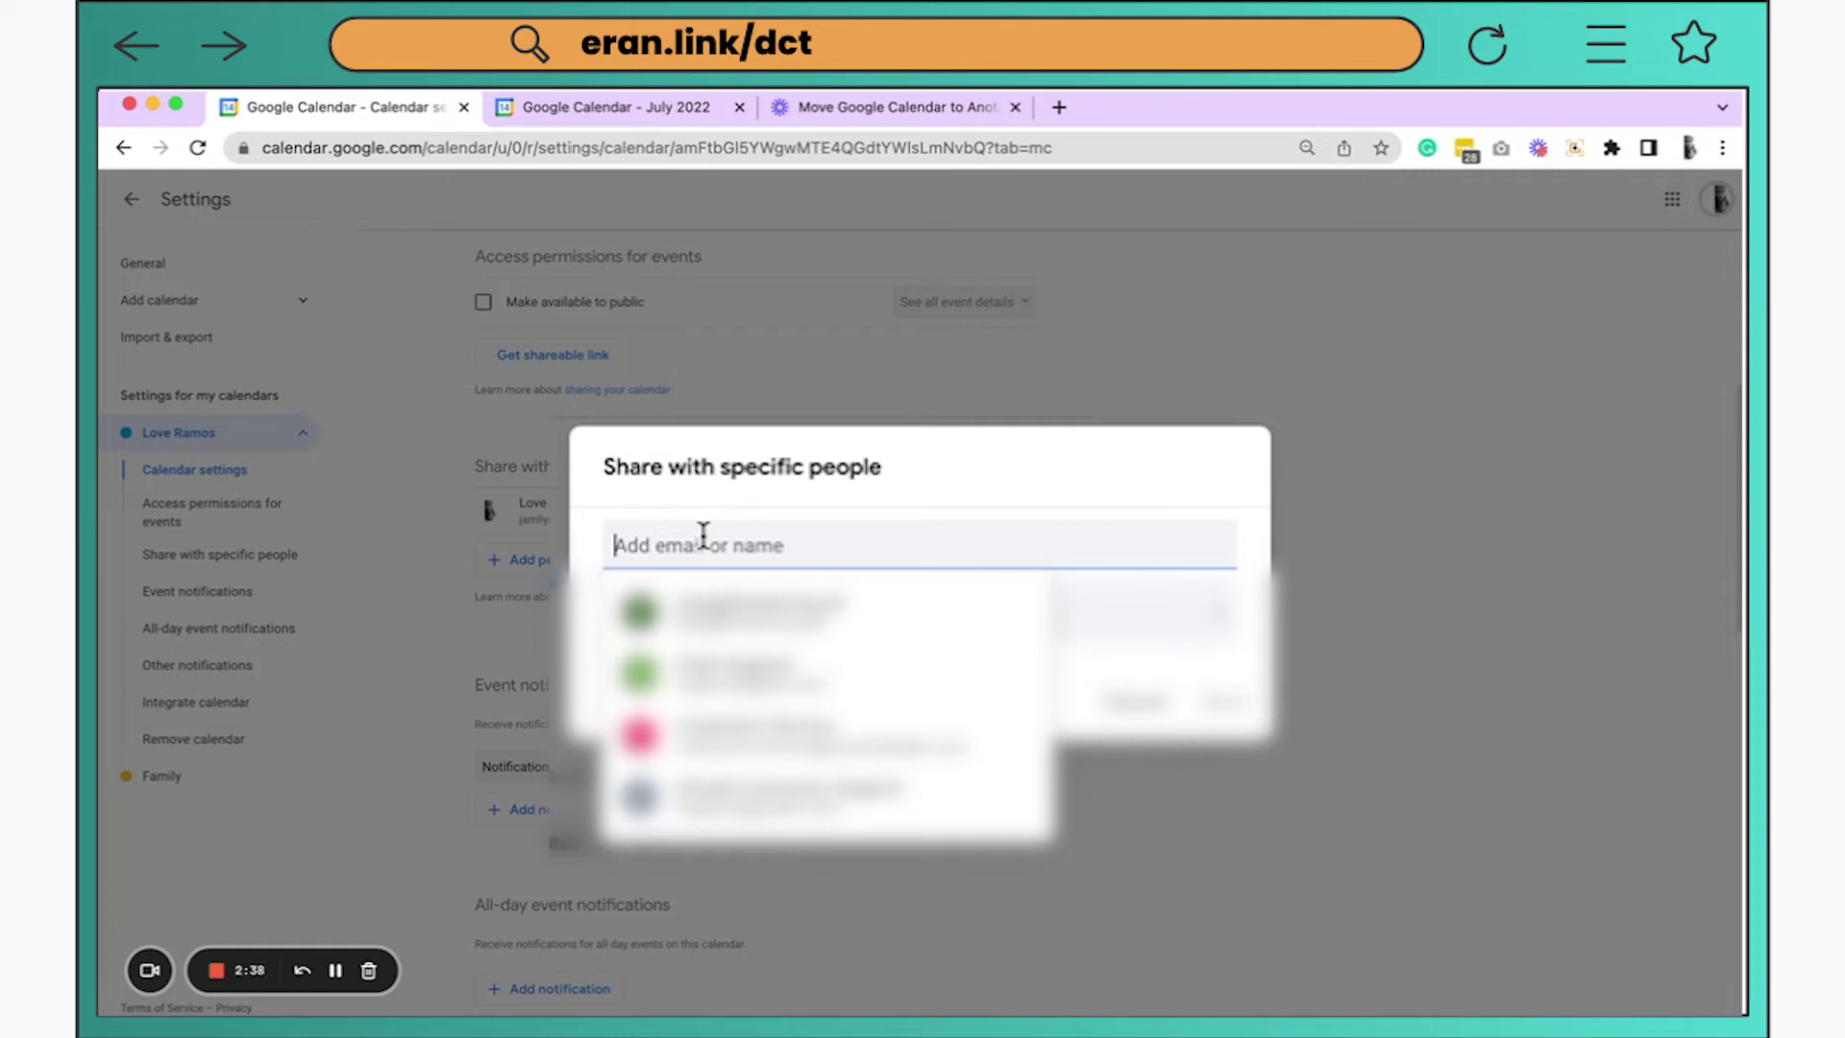
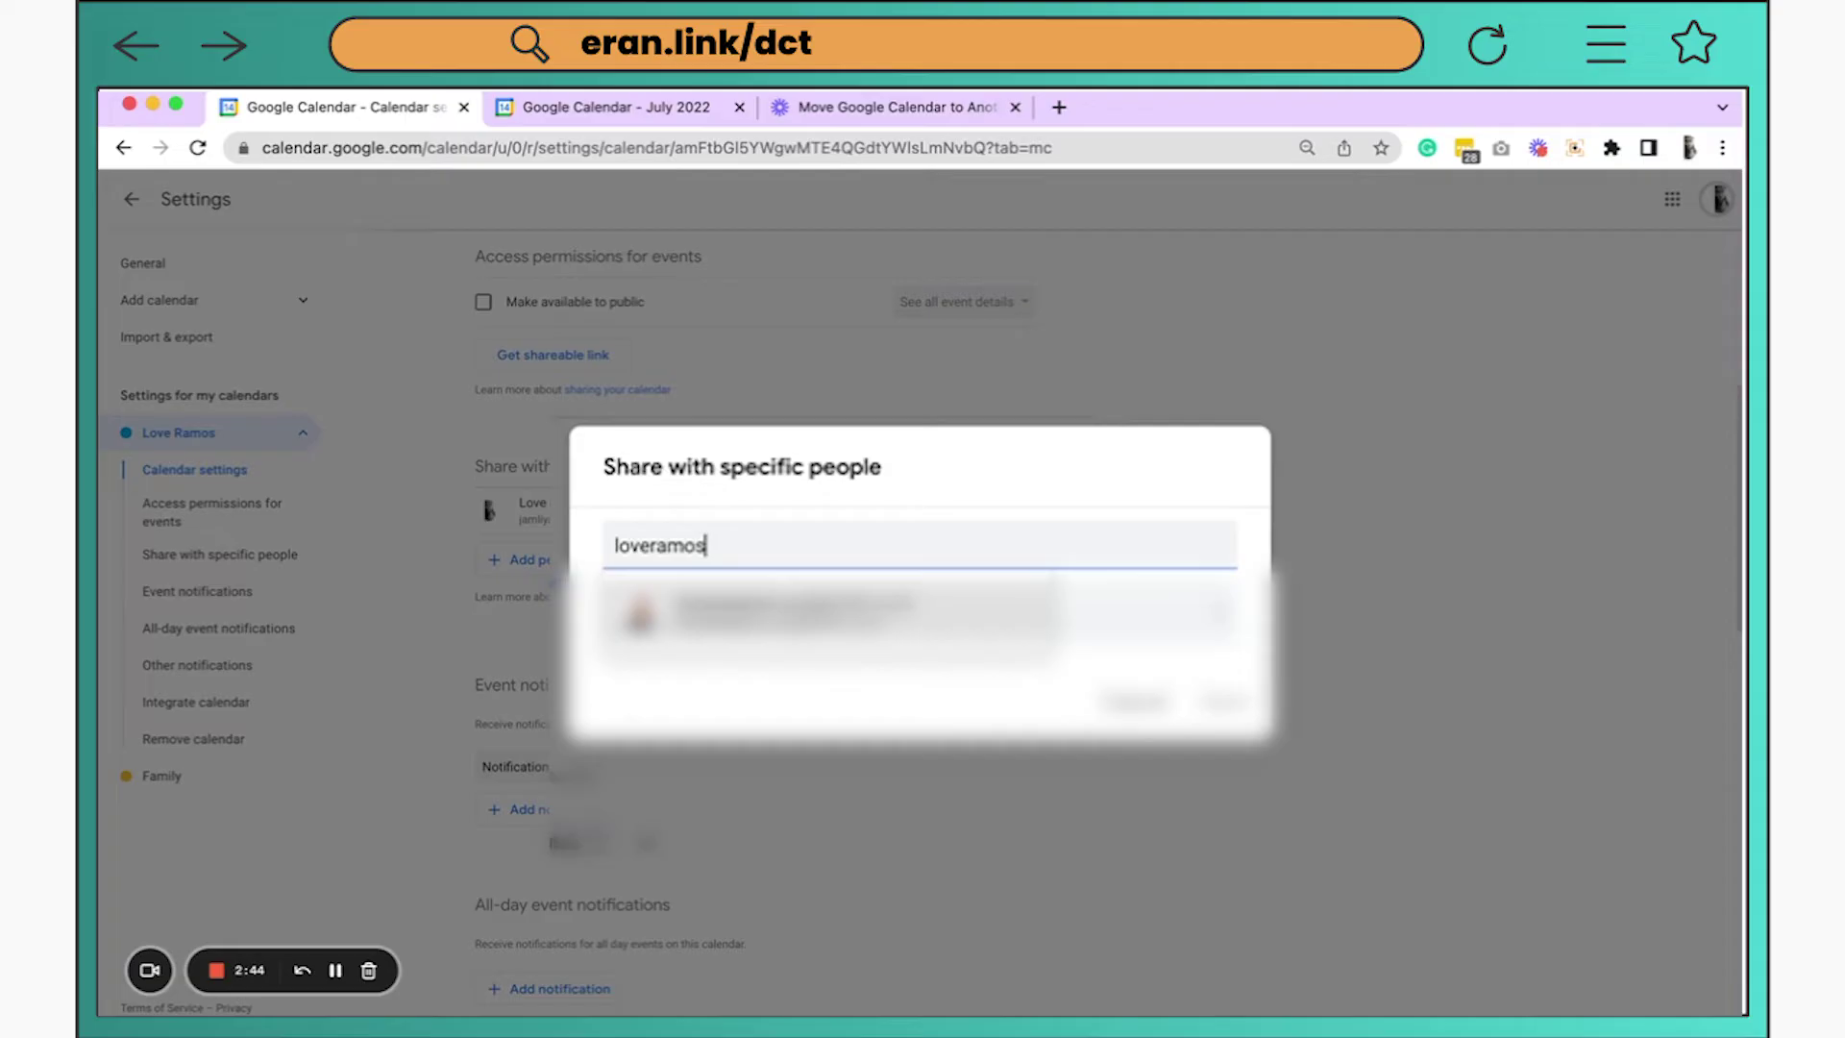
left_click(927, 635)
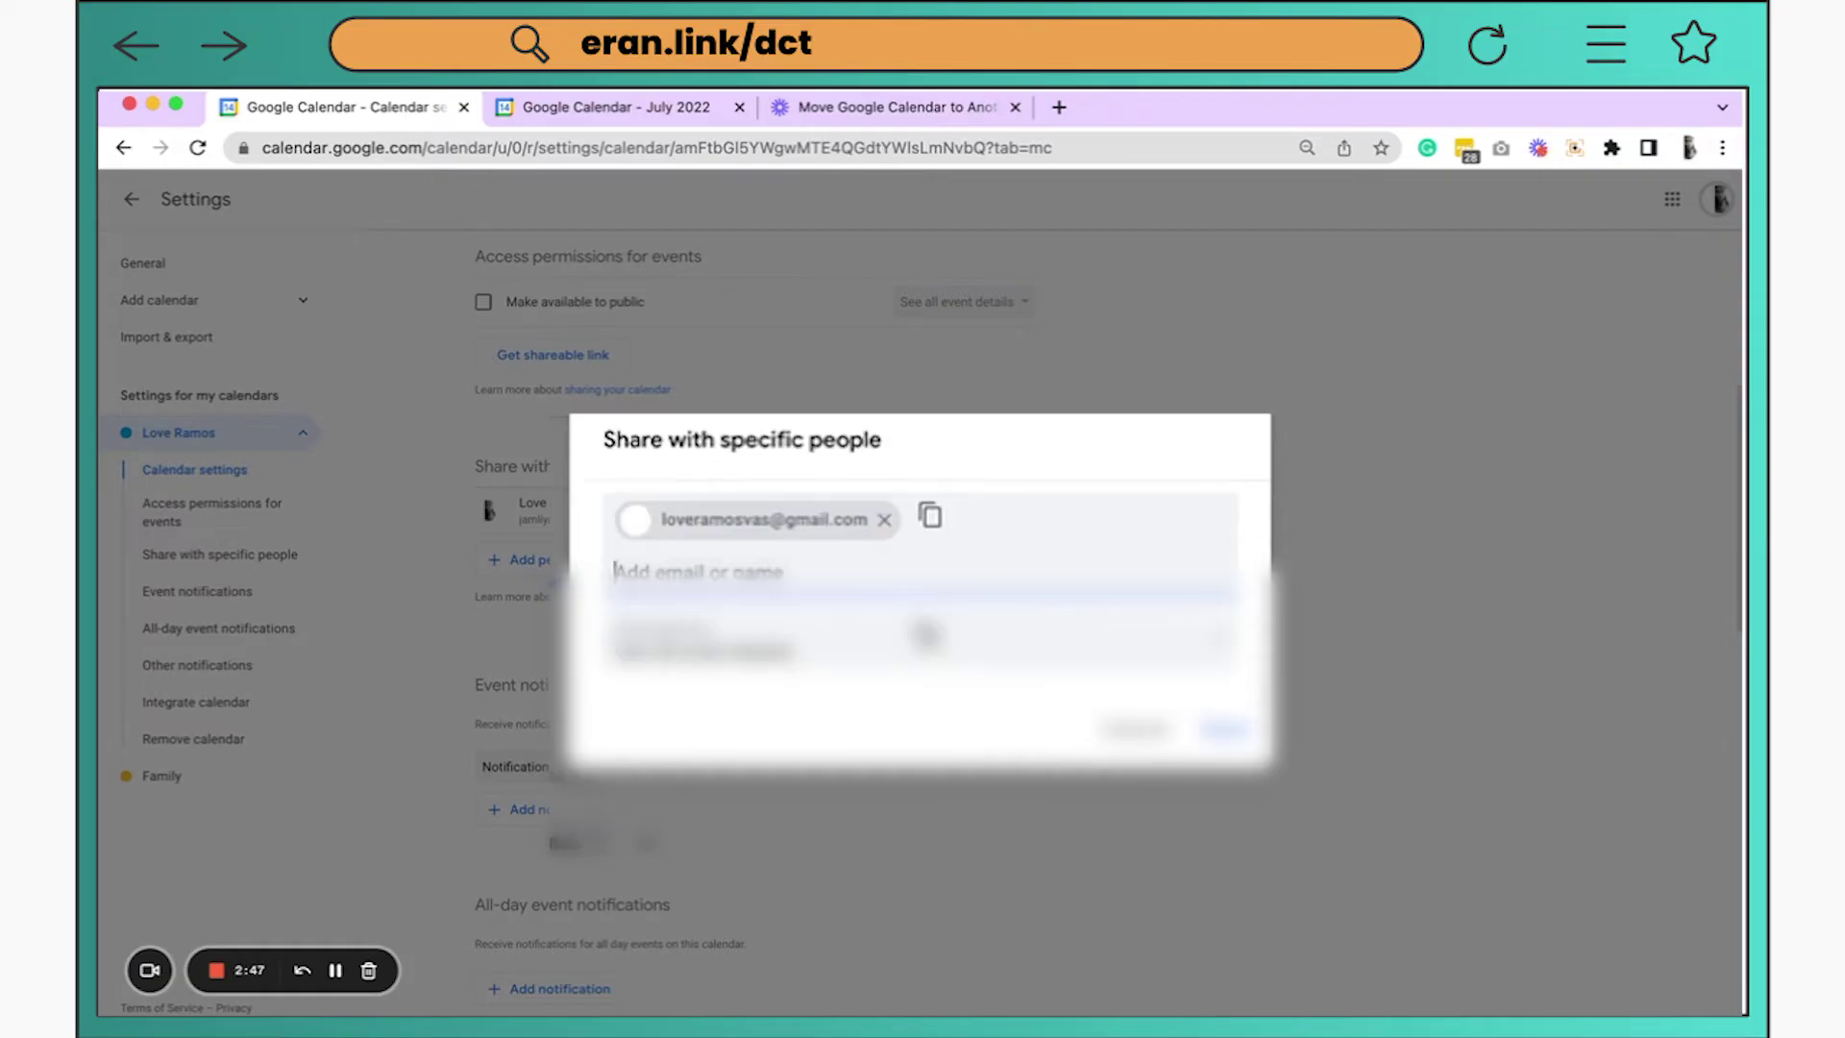
left_click(826, 663)
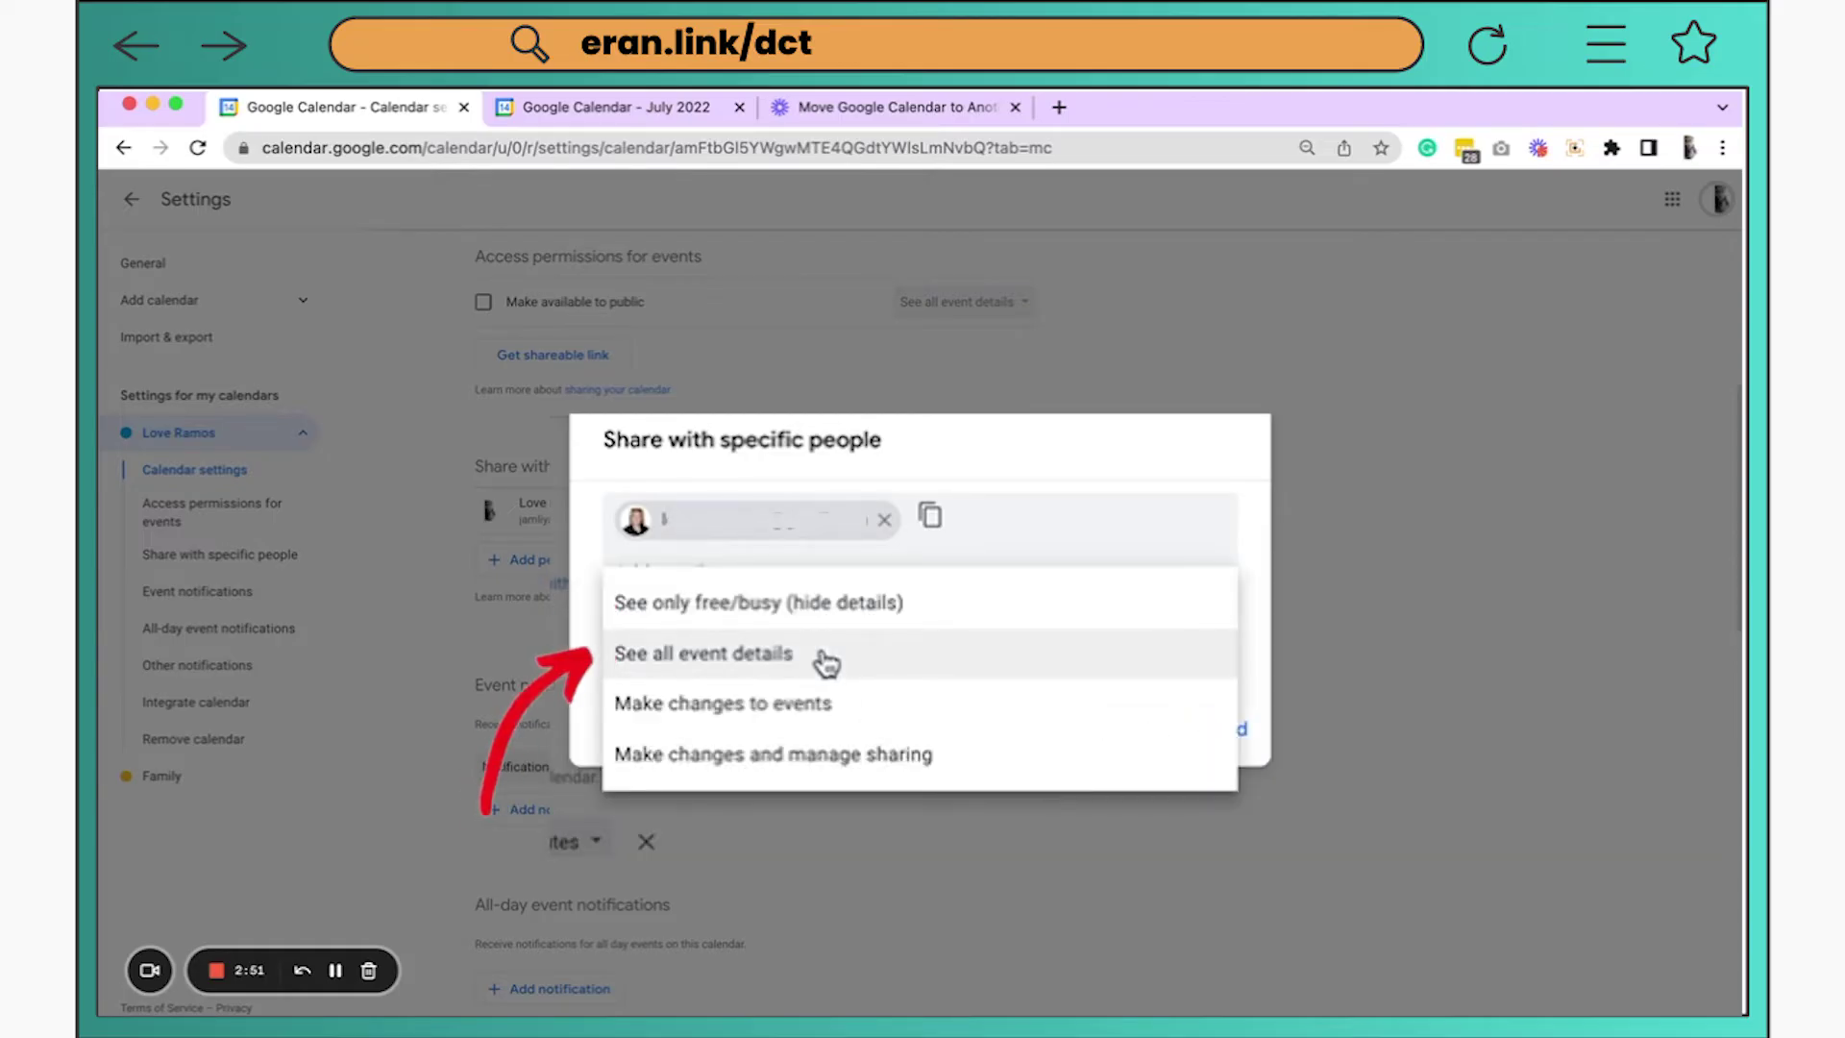
left_click(825, 662)
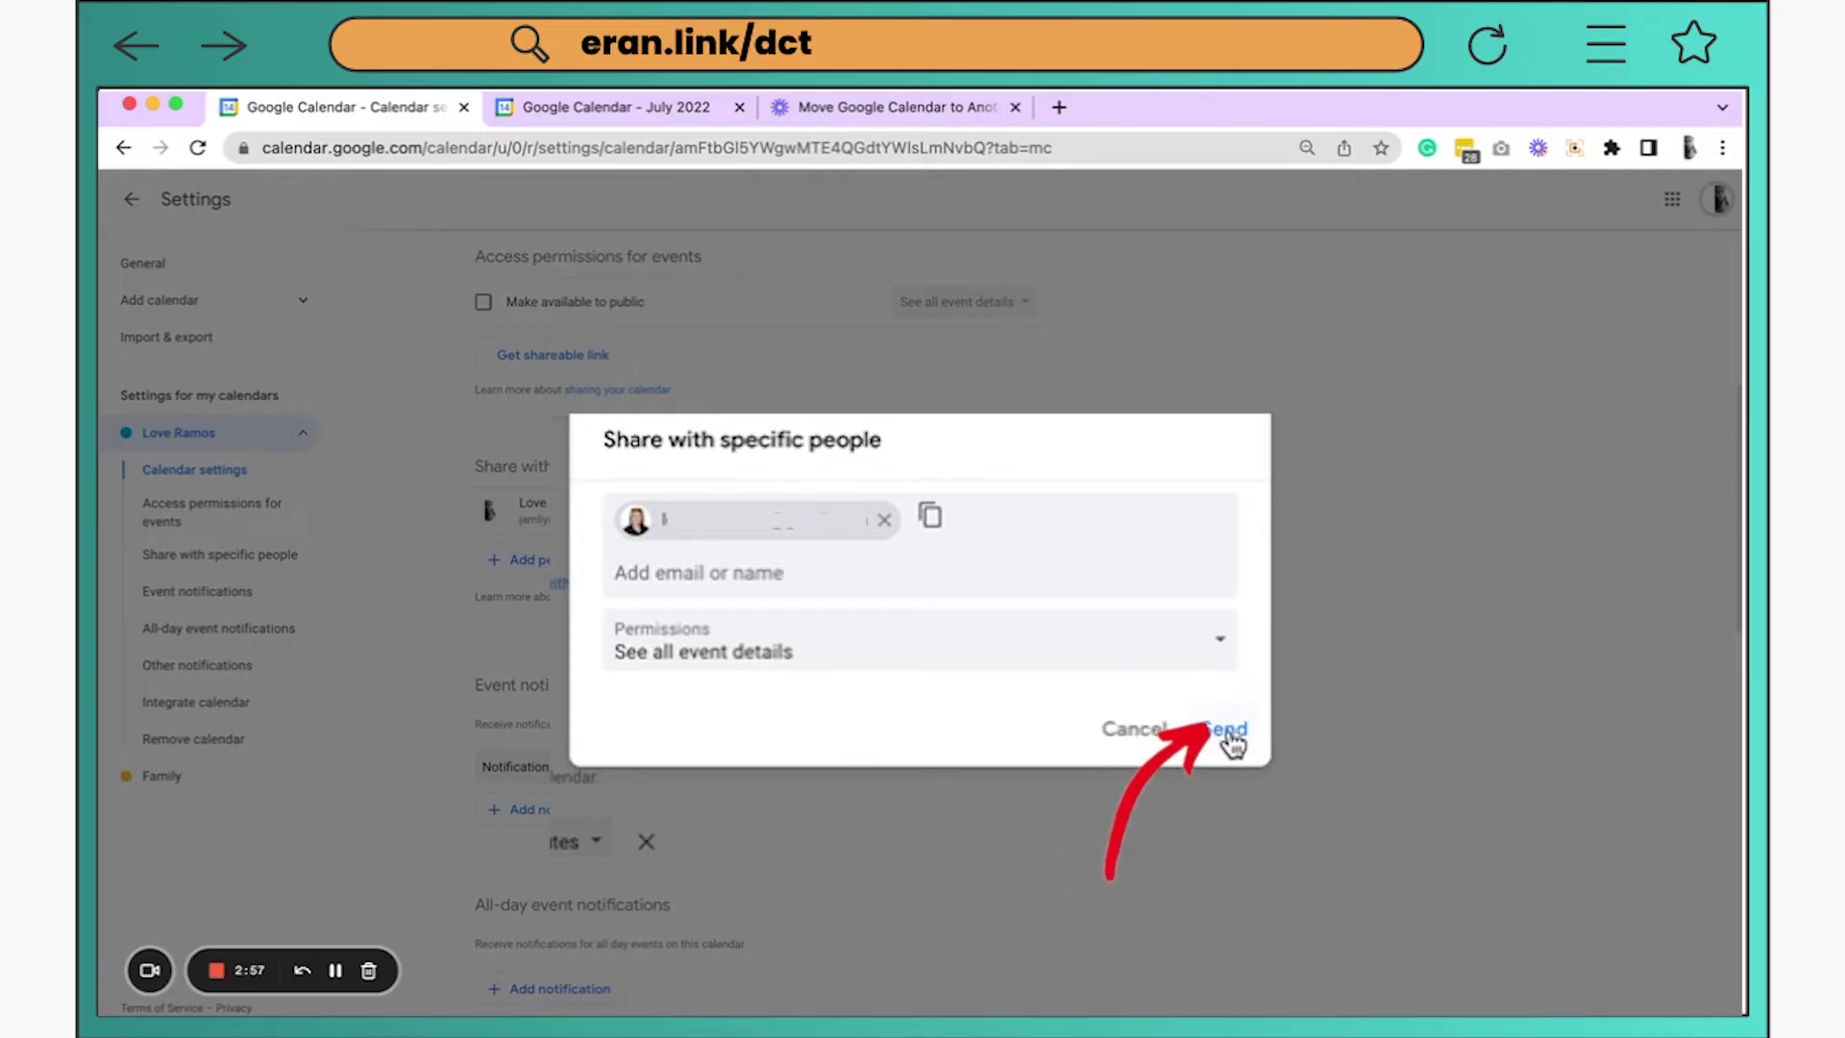
left_click(1231, 733)
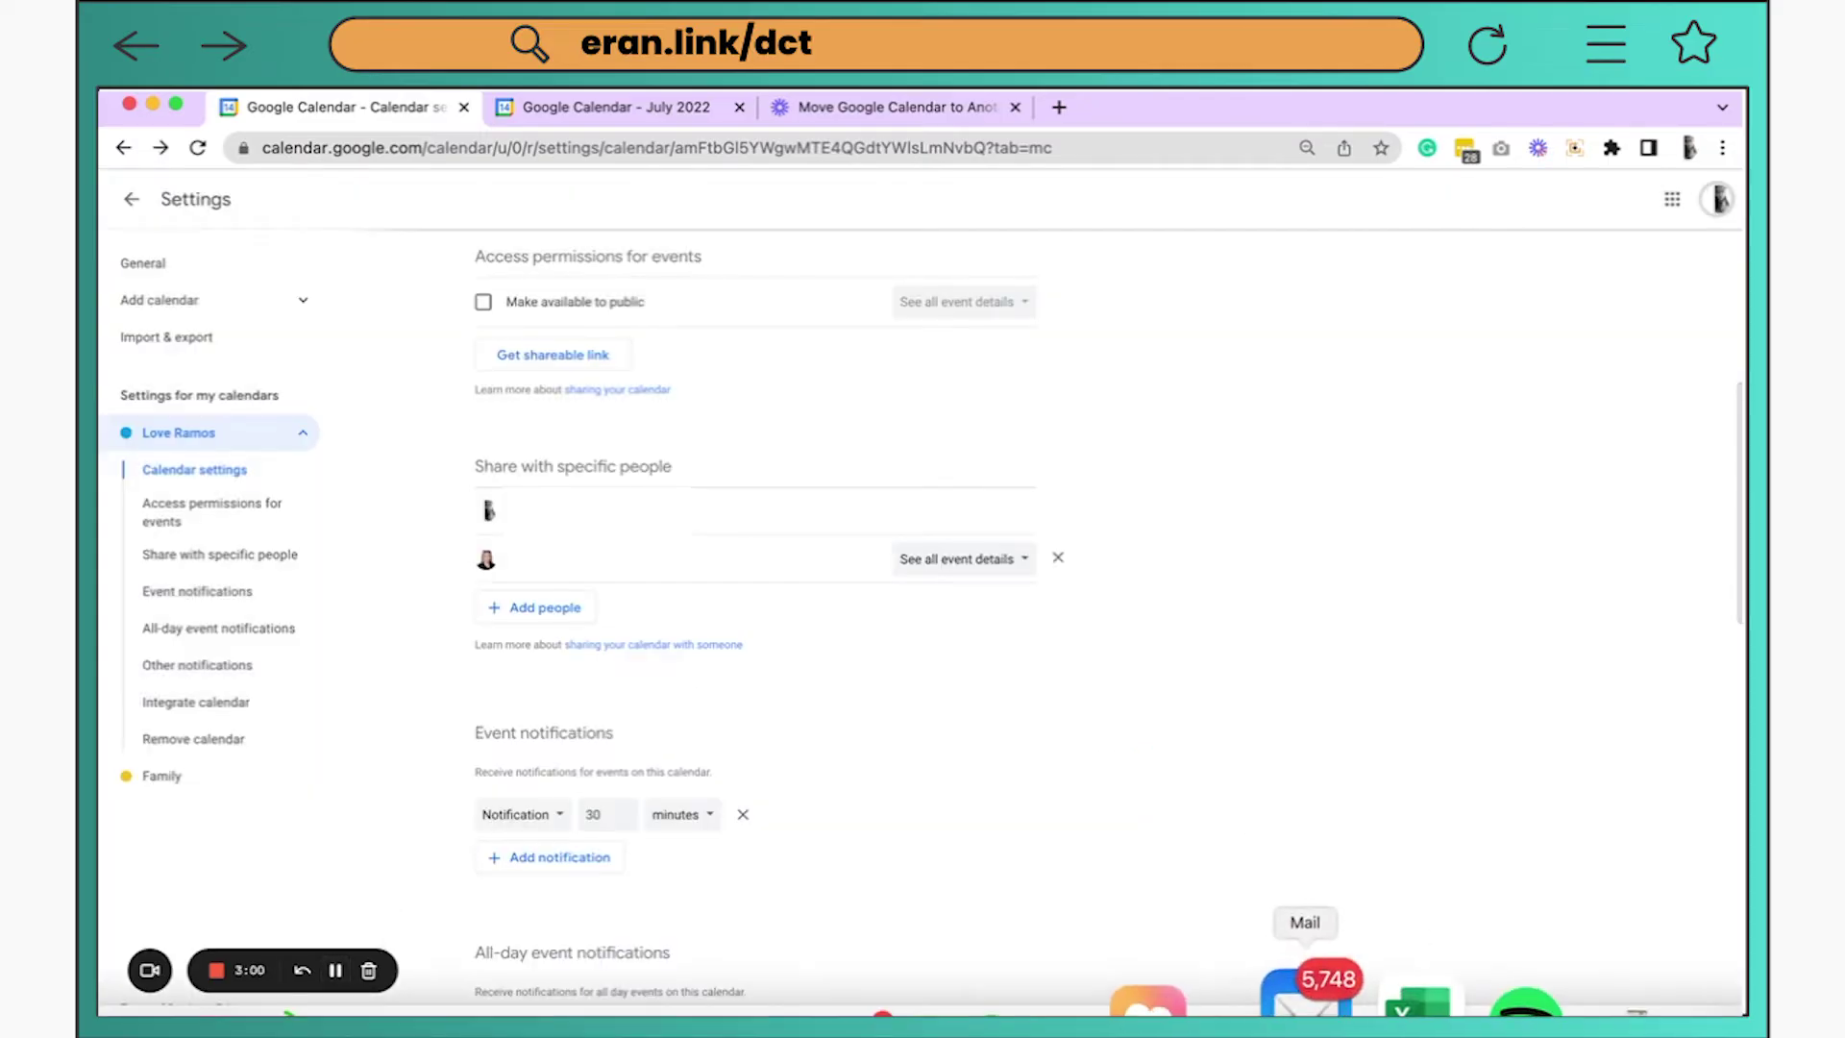
Open the Google Calendar sharing notification email in Mail
left_click(1331, 1010)
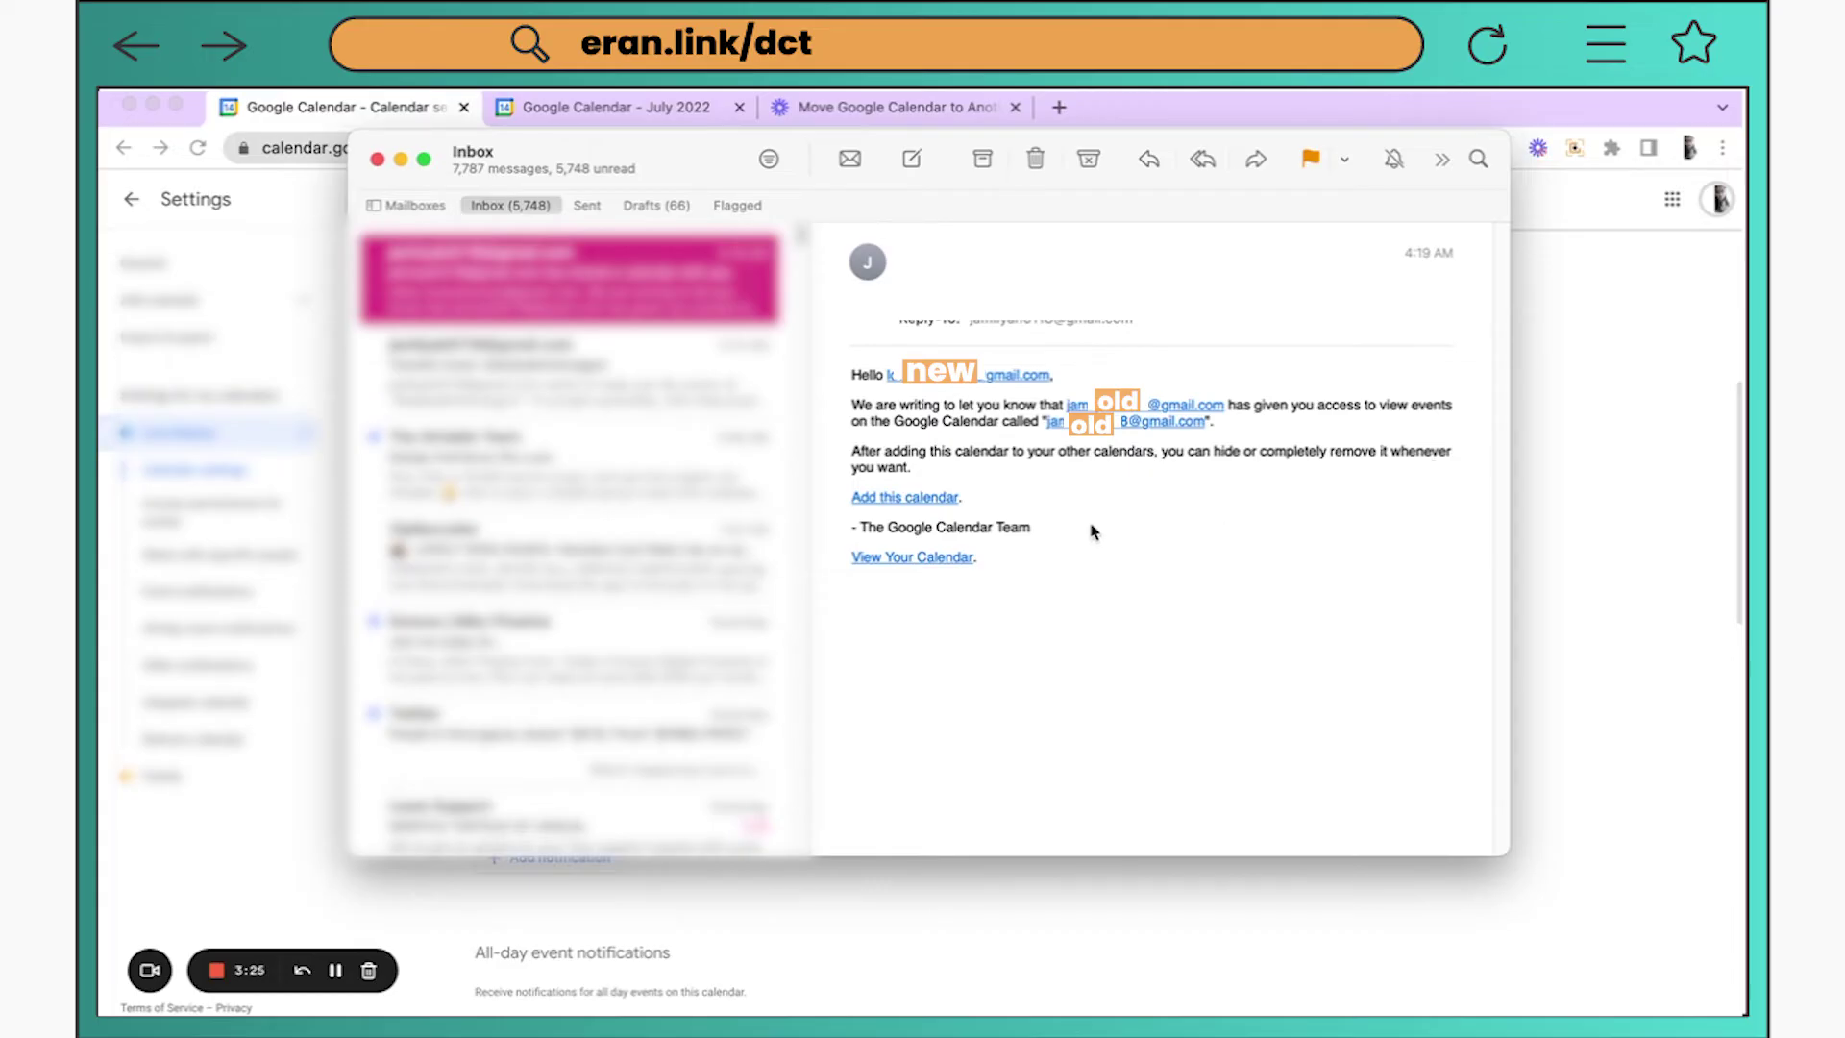
Add the shared old-account calendar to the new account using the email's 'Add this calendar' link
left_click(921, 500)
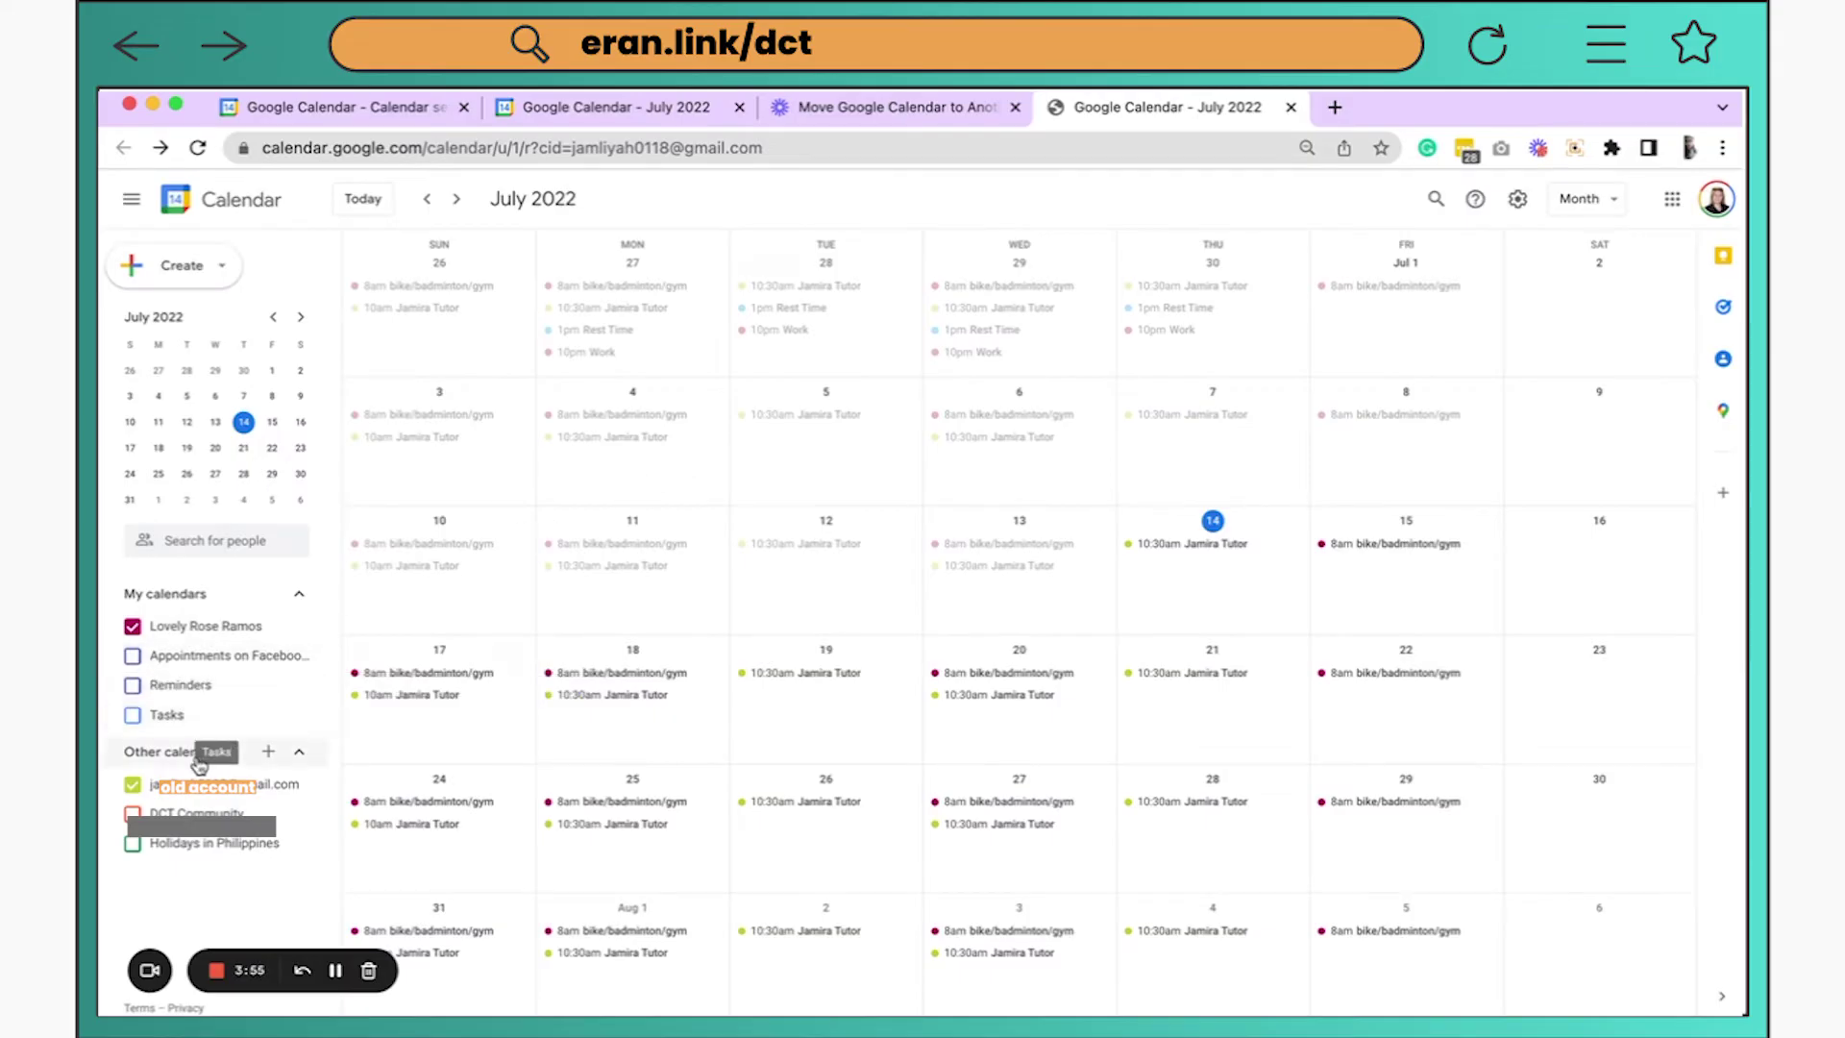
Toggle the old account's calendar under Other calendars off and on to check its tutor events
mouse_move(179, 799)
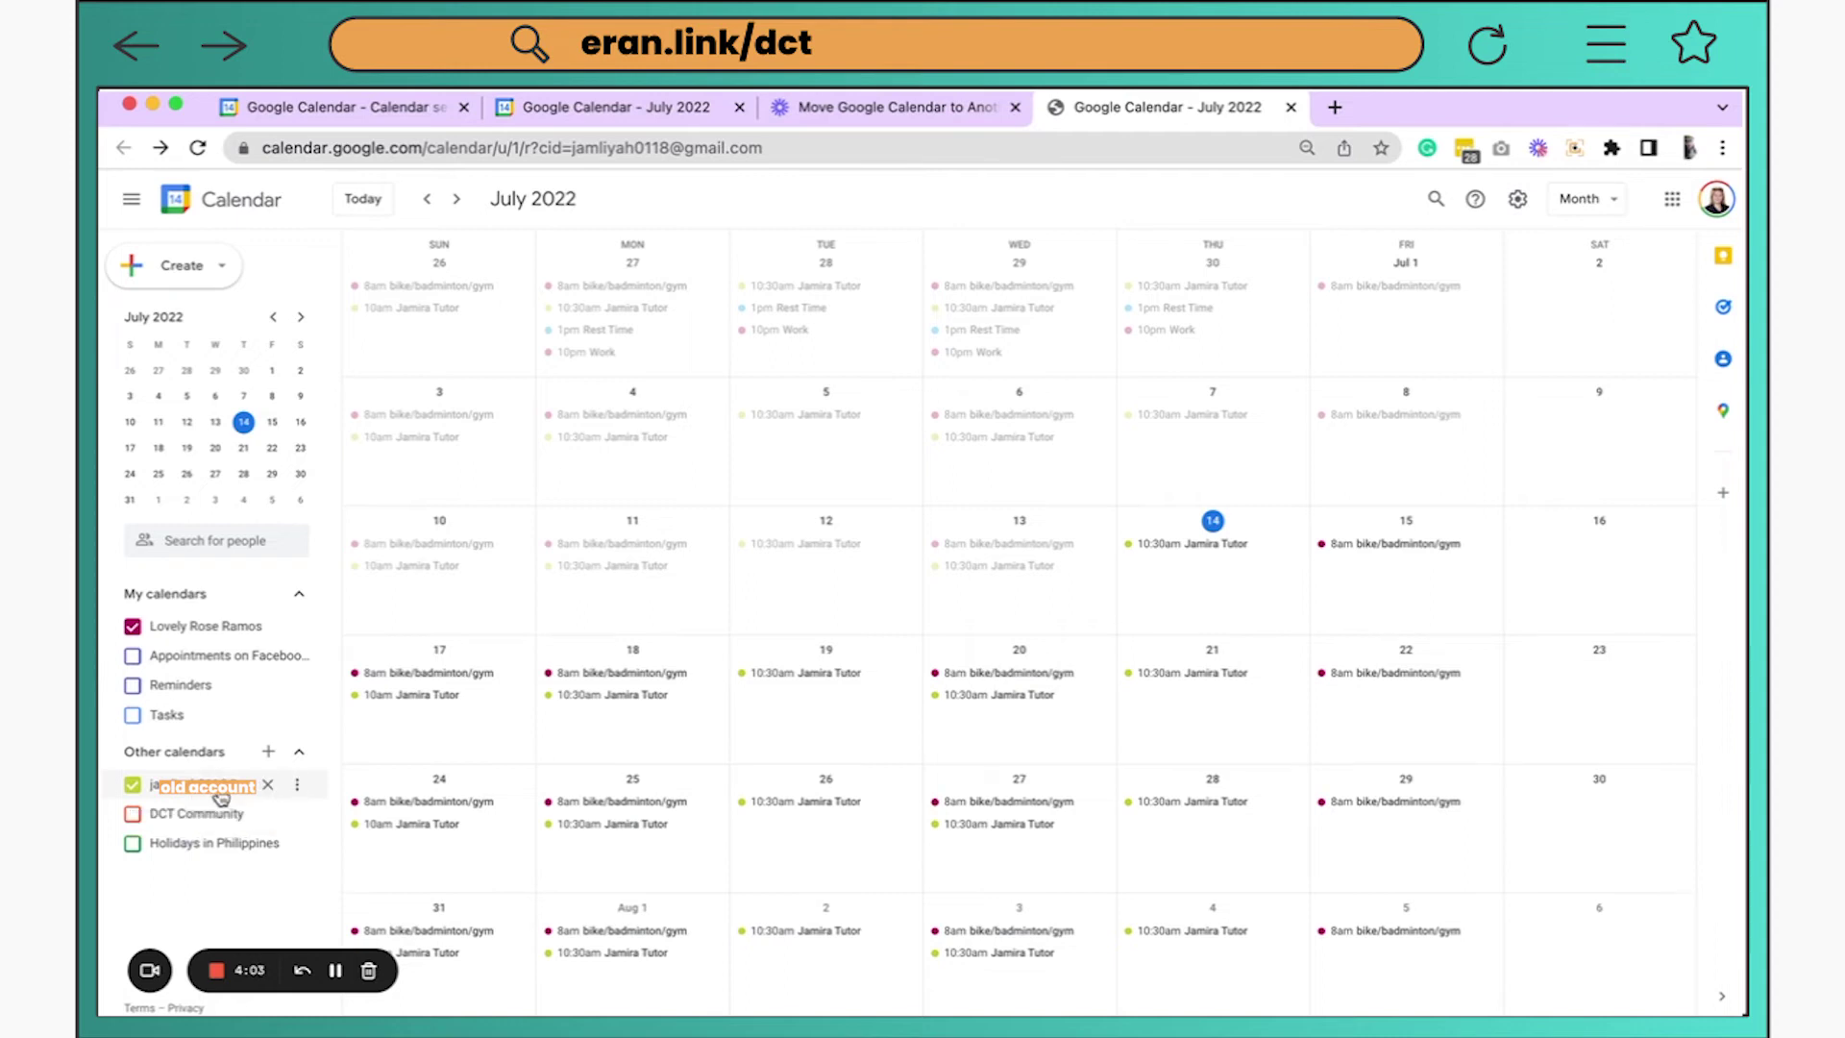
left_click(220, 792)
left_click(215, 796)
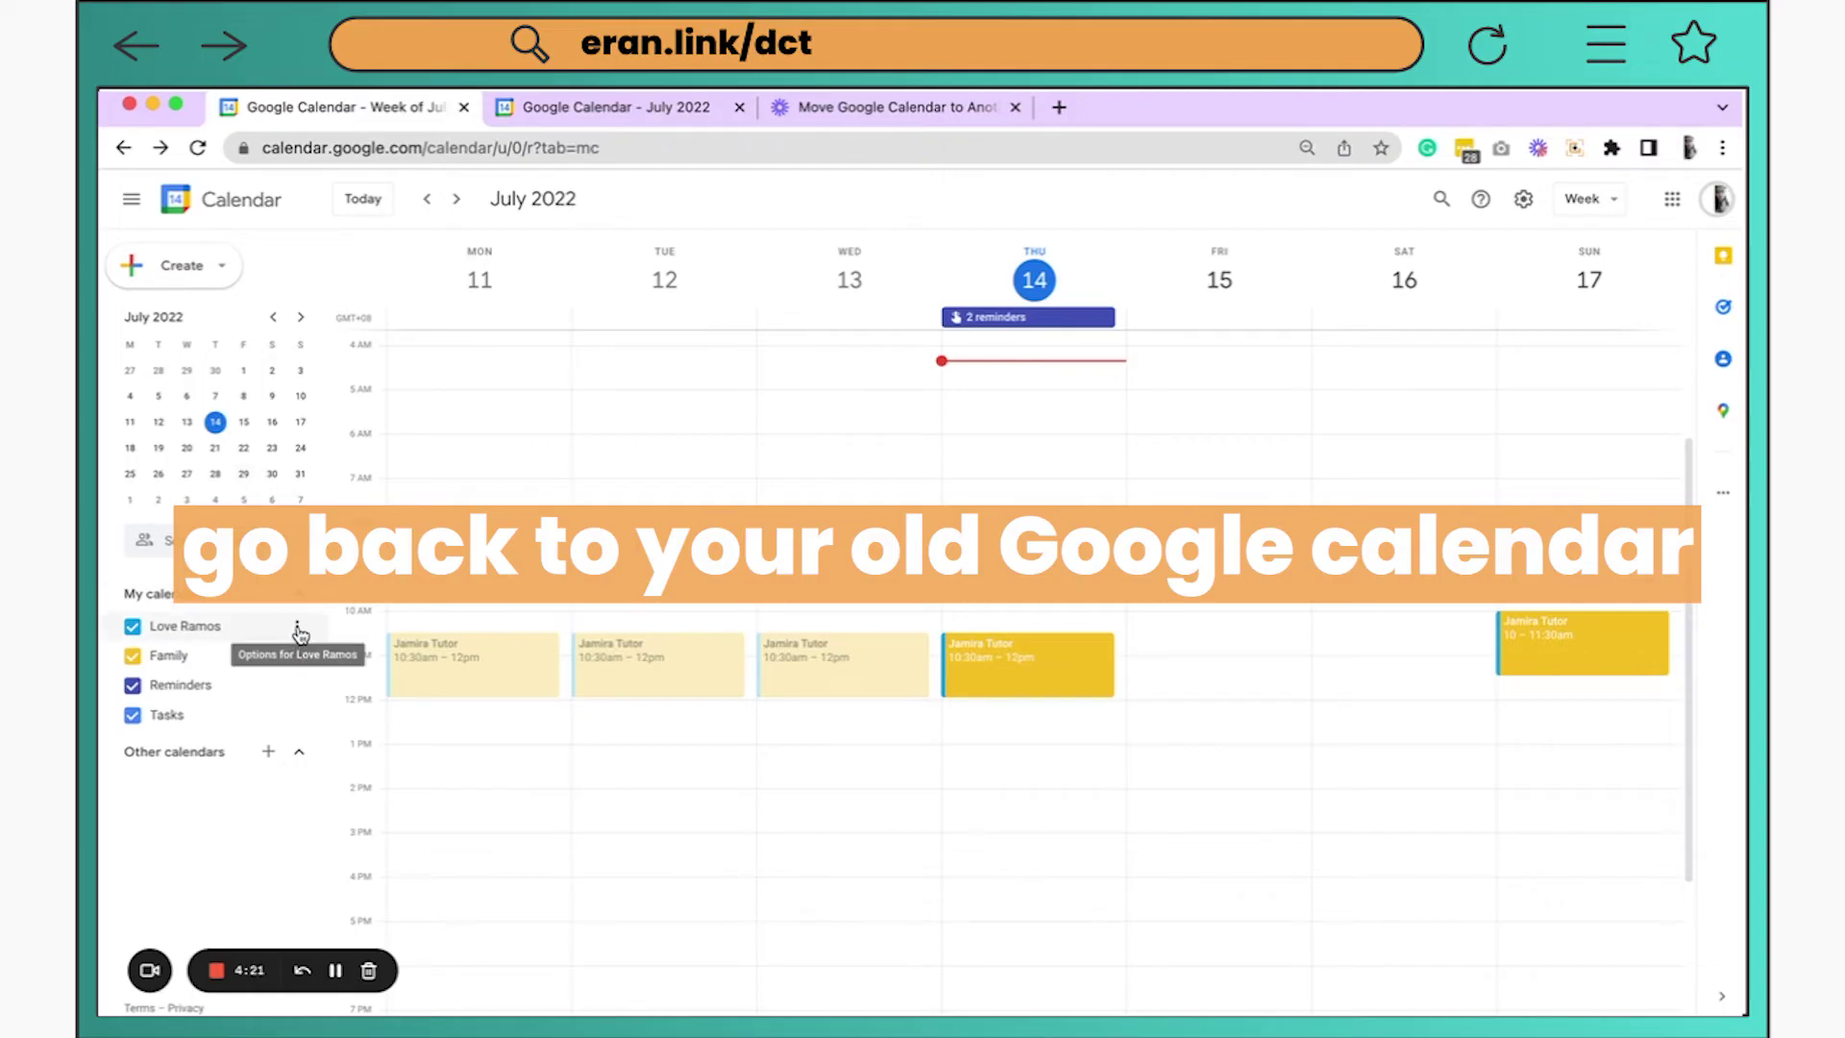
Export the old account's two calendars as one archive from Import & export settings
left_click(299, 632)
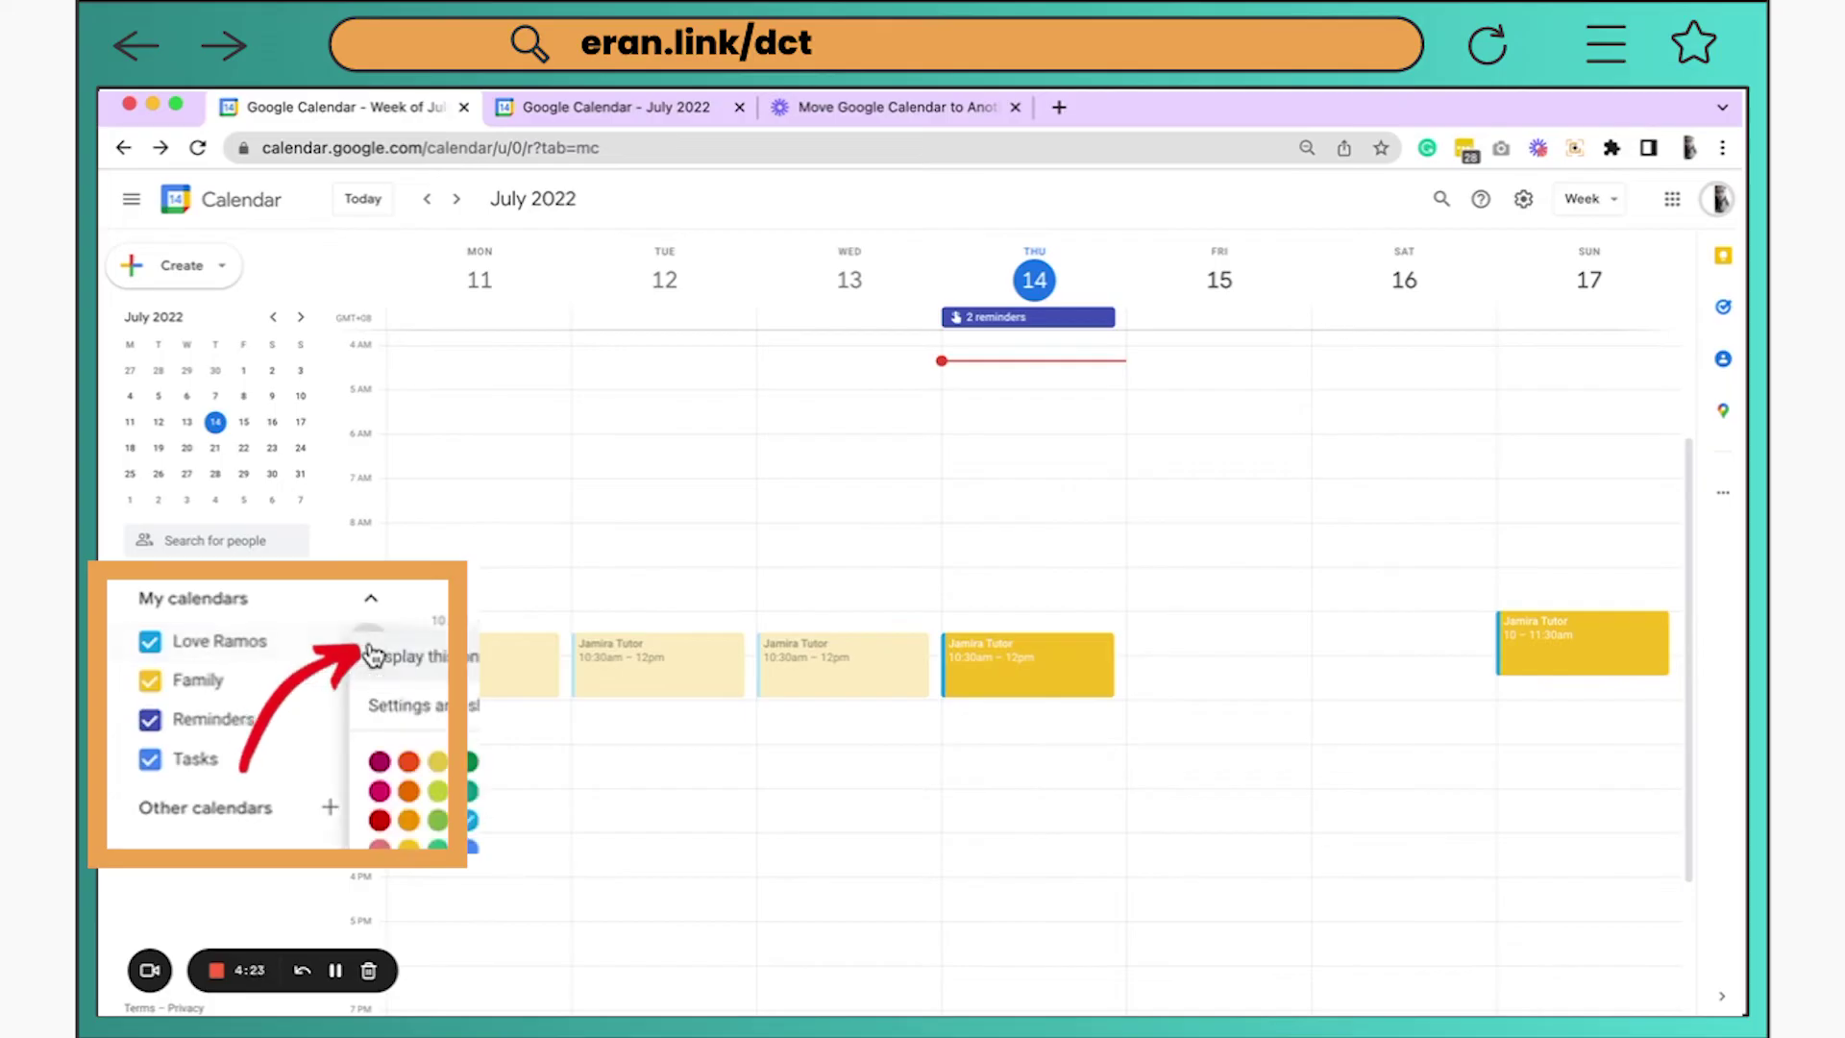
left_click(425, 718)
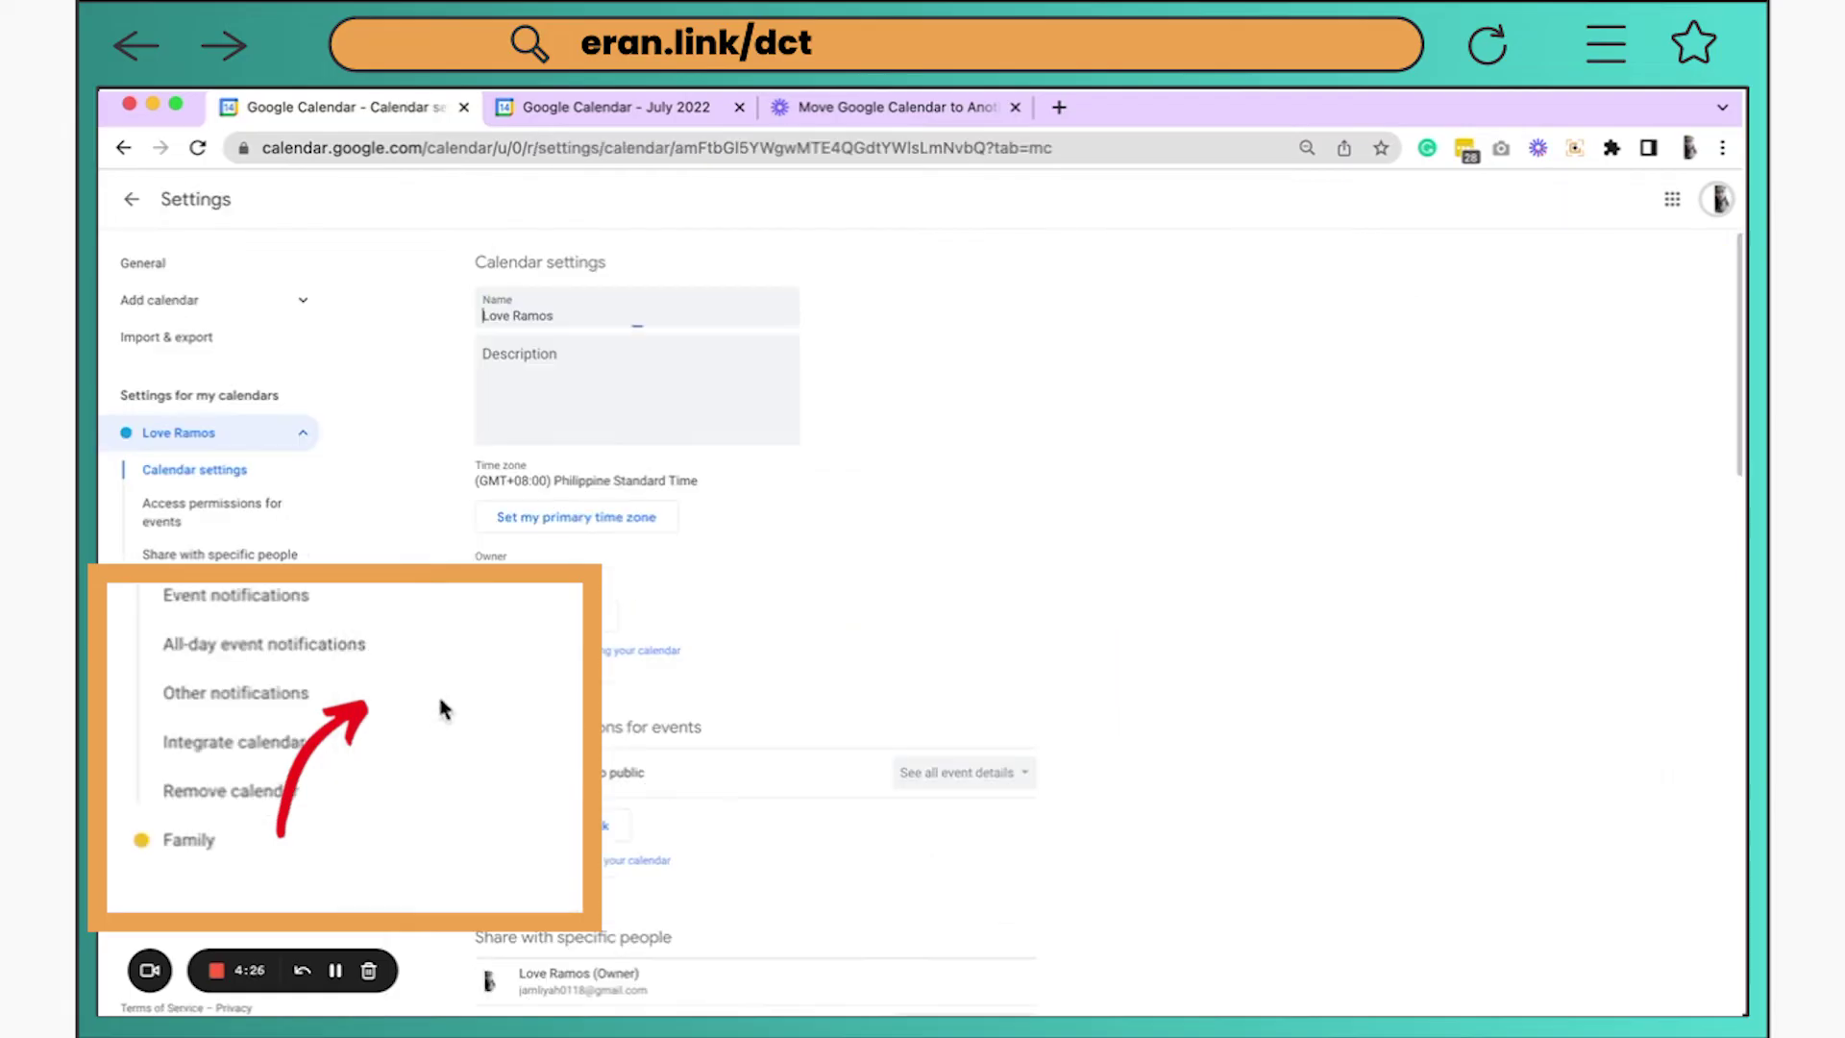
left_click(248, 344)
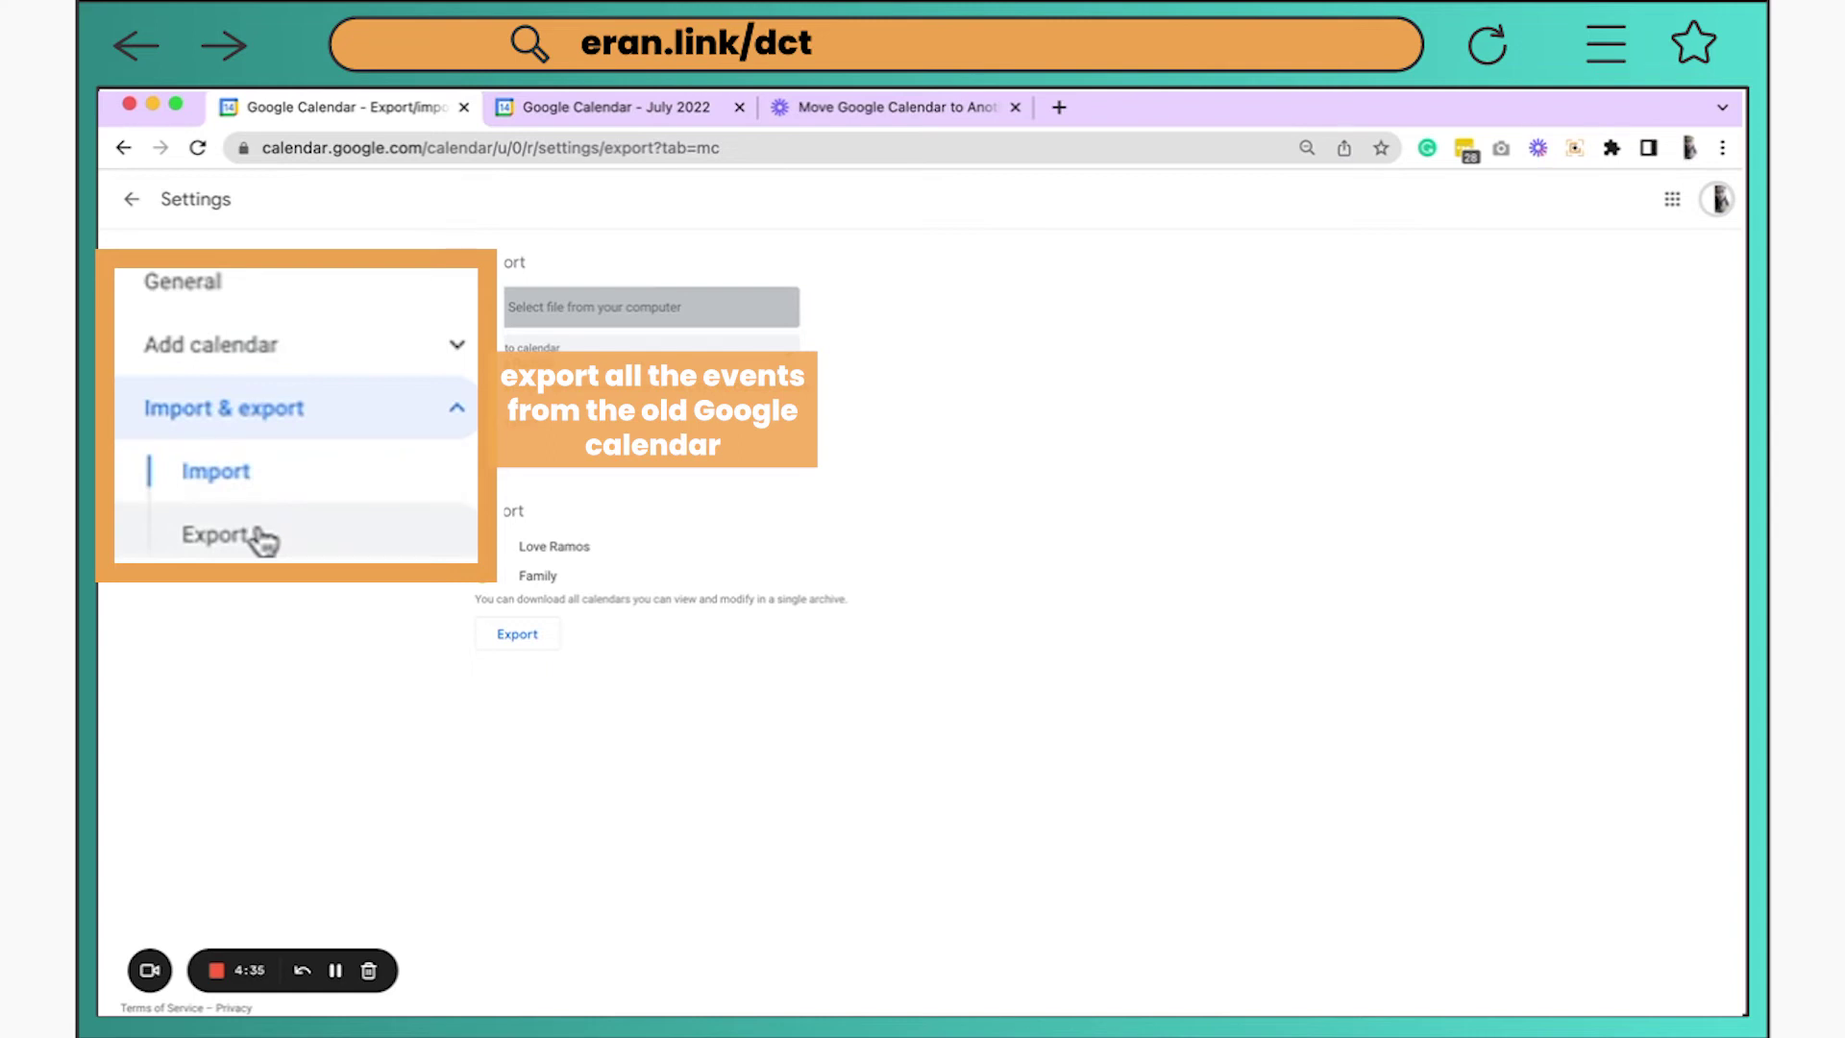
left_click(255, 540)
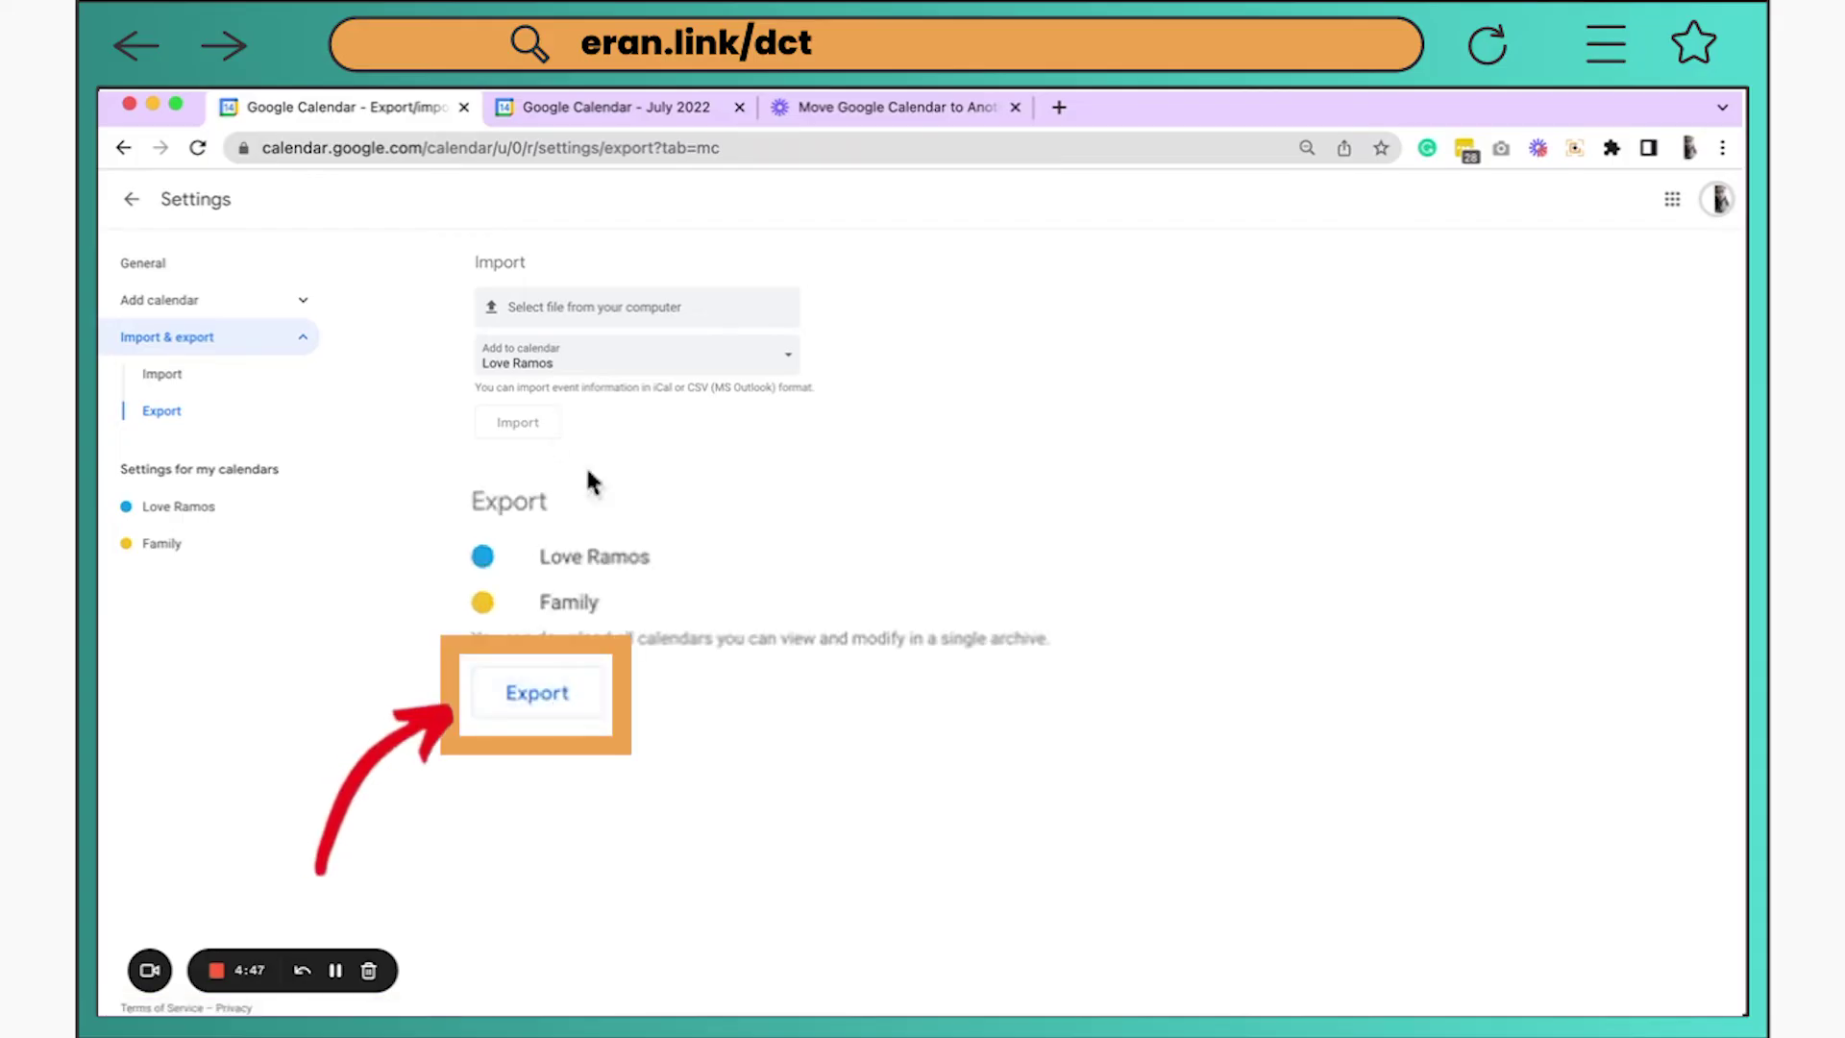
left_click(538, 696)
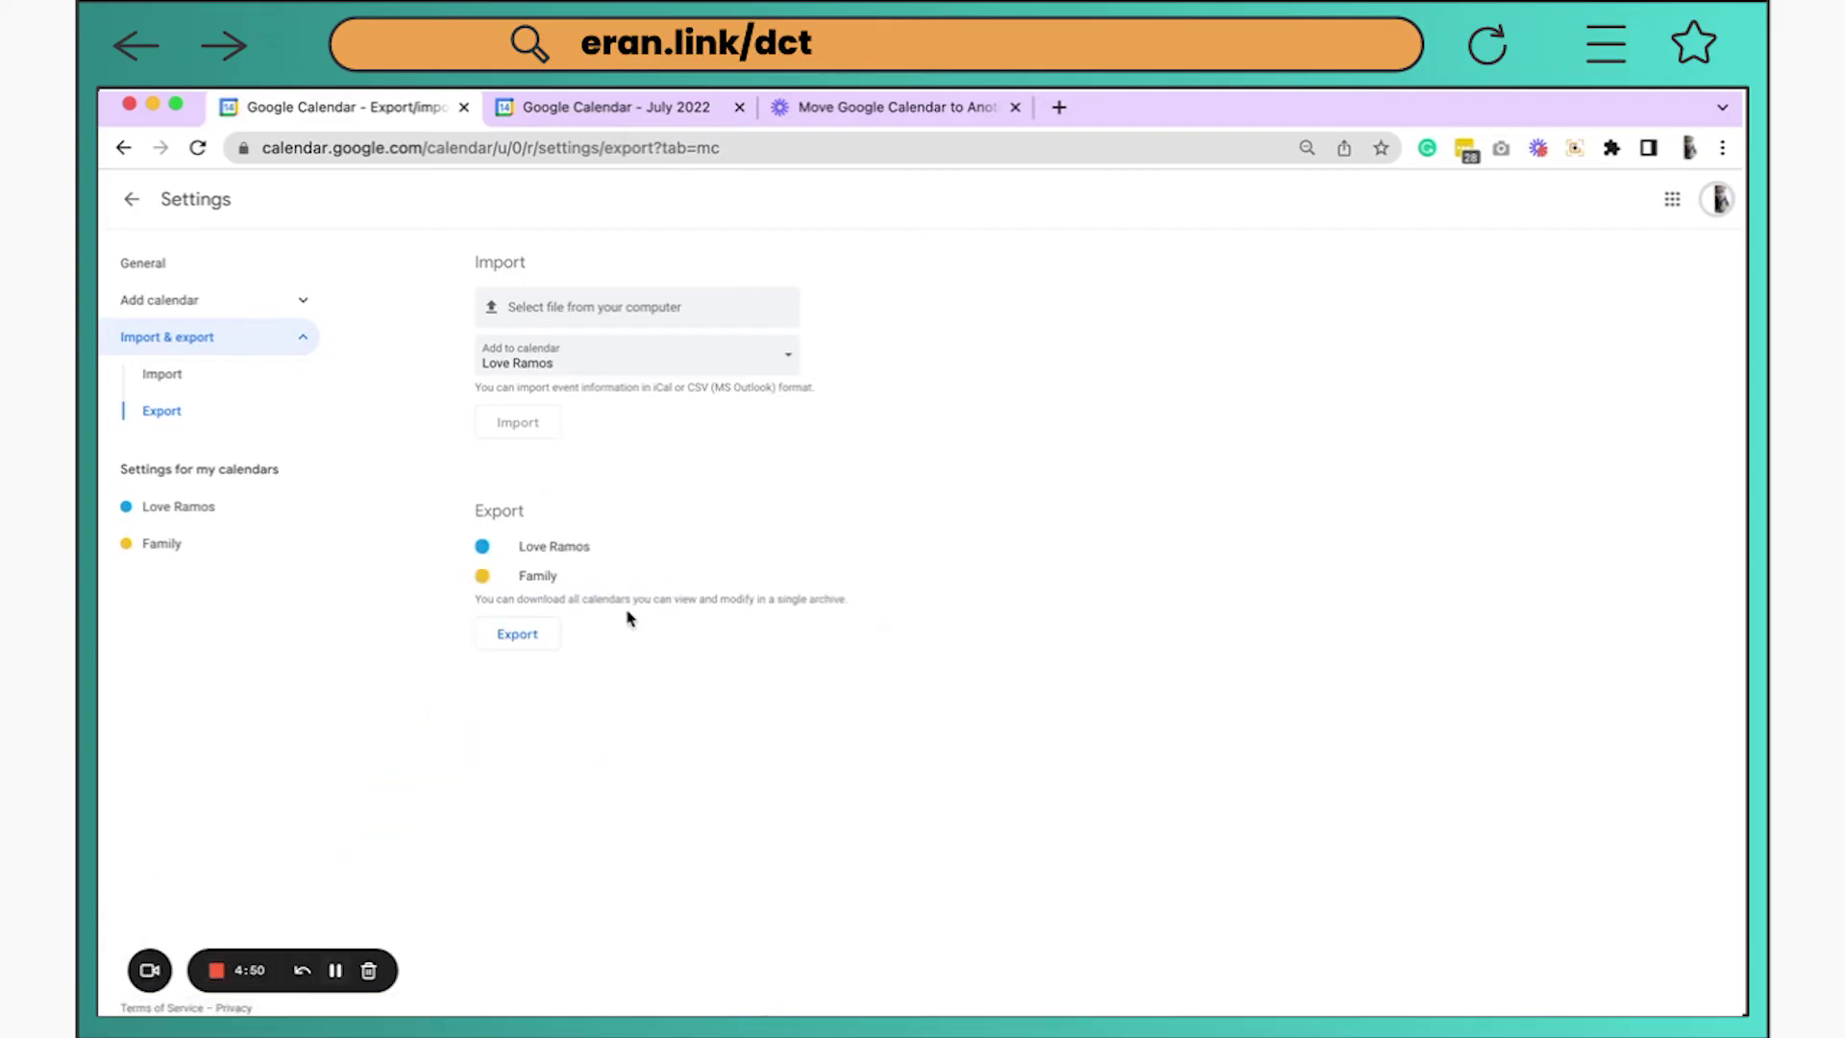
Open Import & export in the new account's main calendar settings
left_click(641, 113)
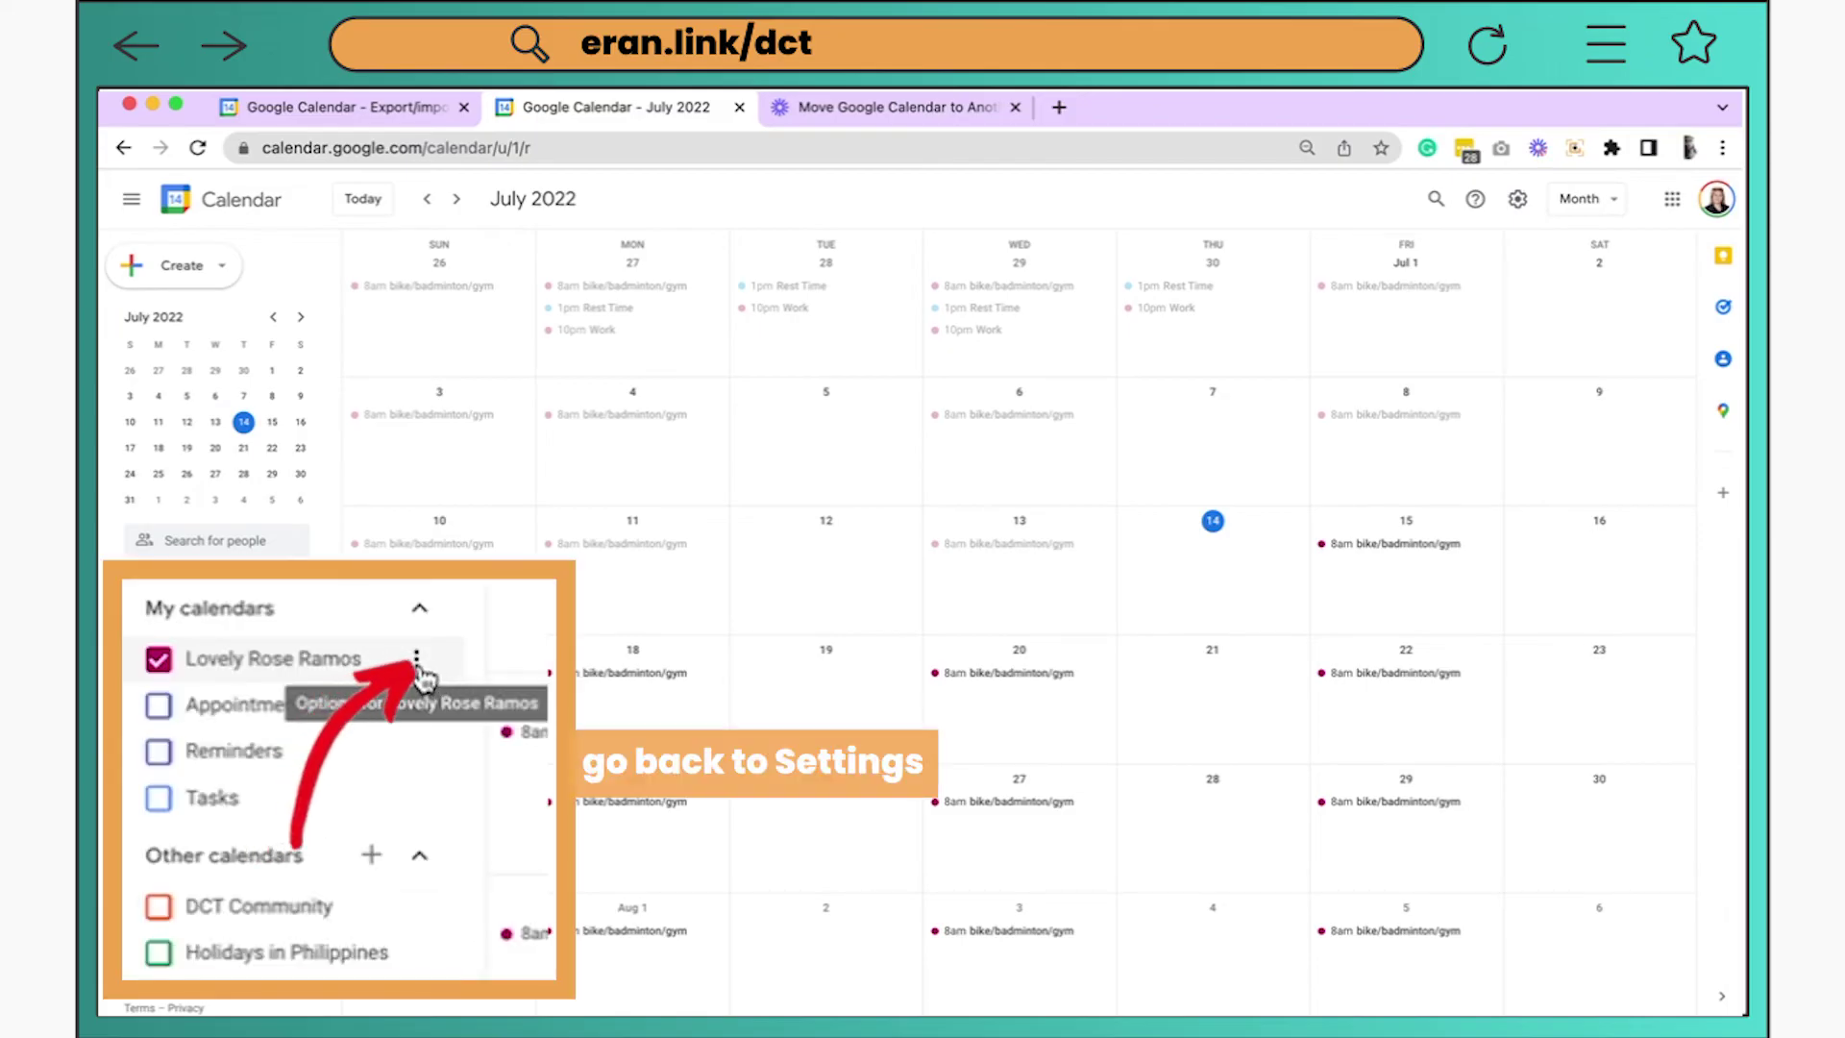
left_click(417, 661)
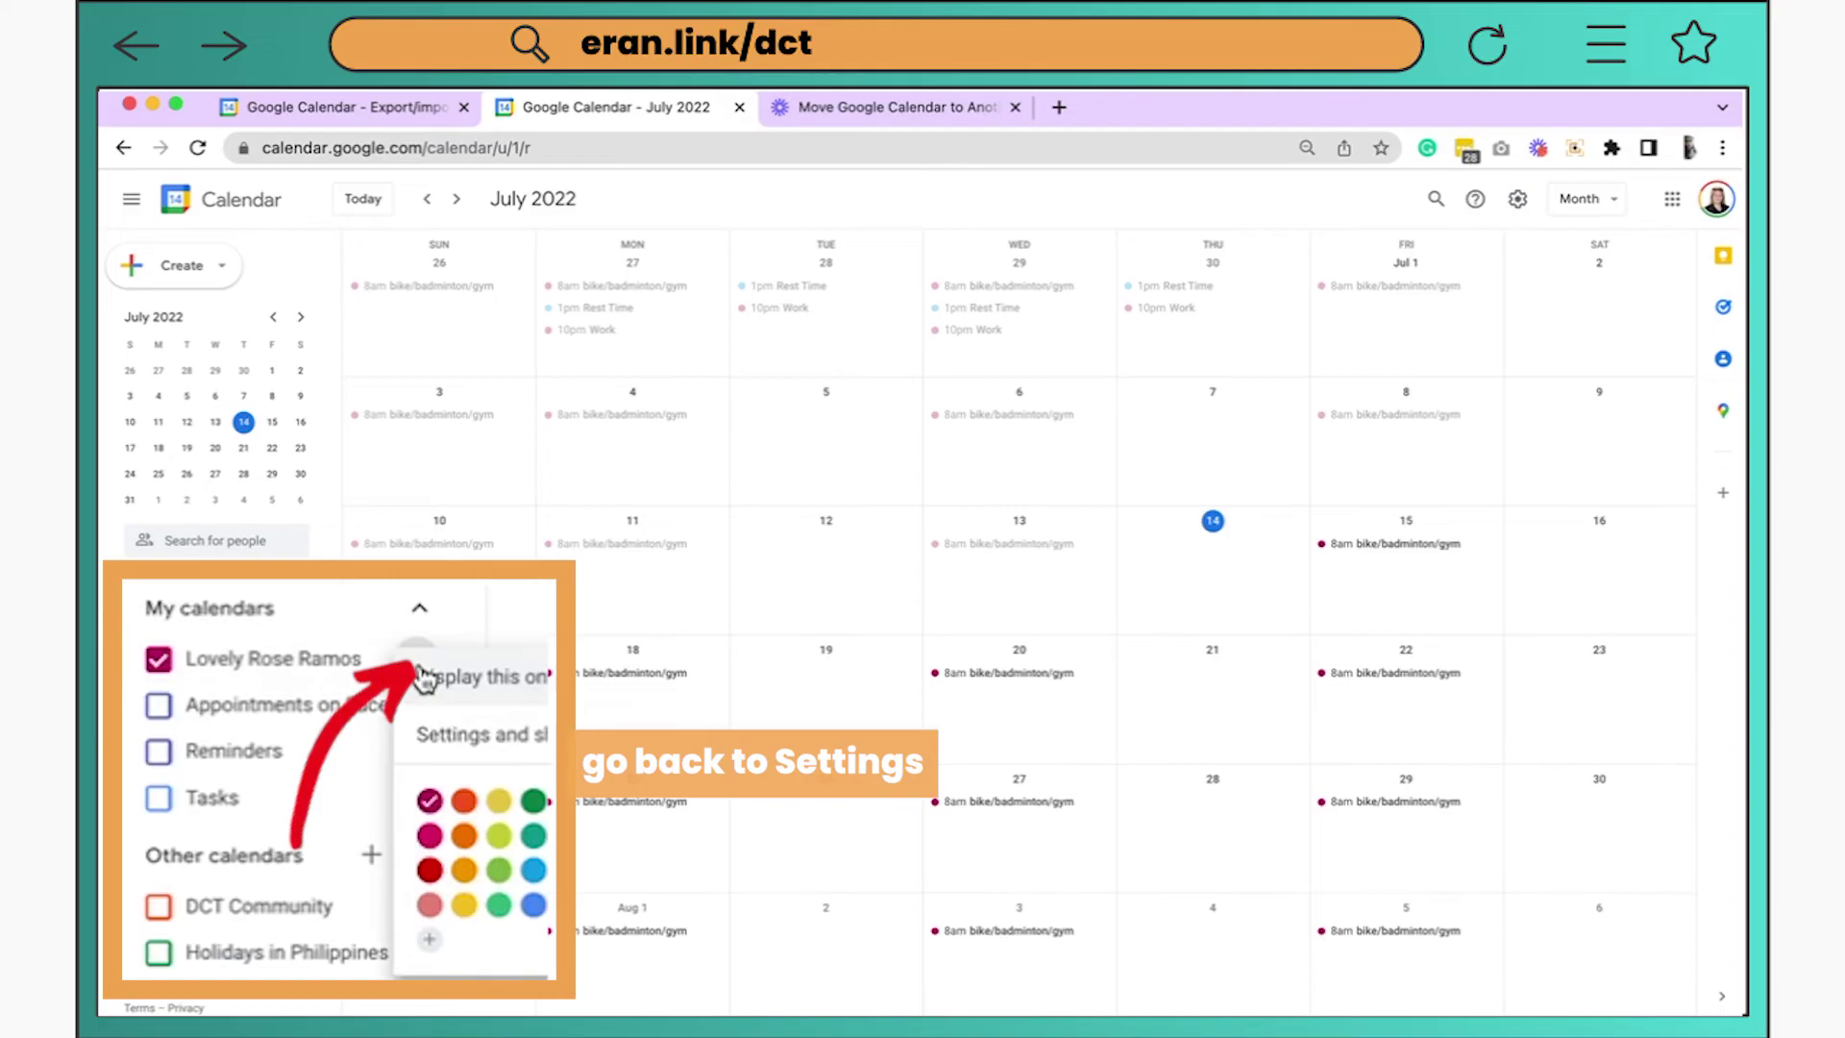
left_click(473, 740)
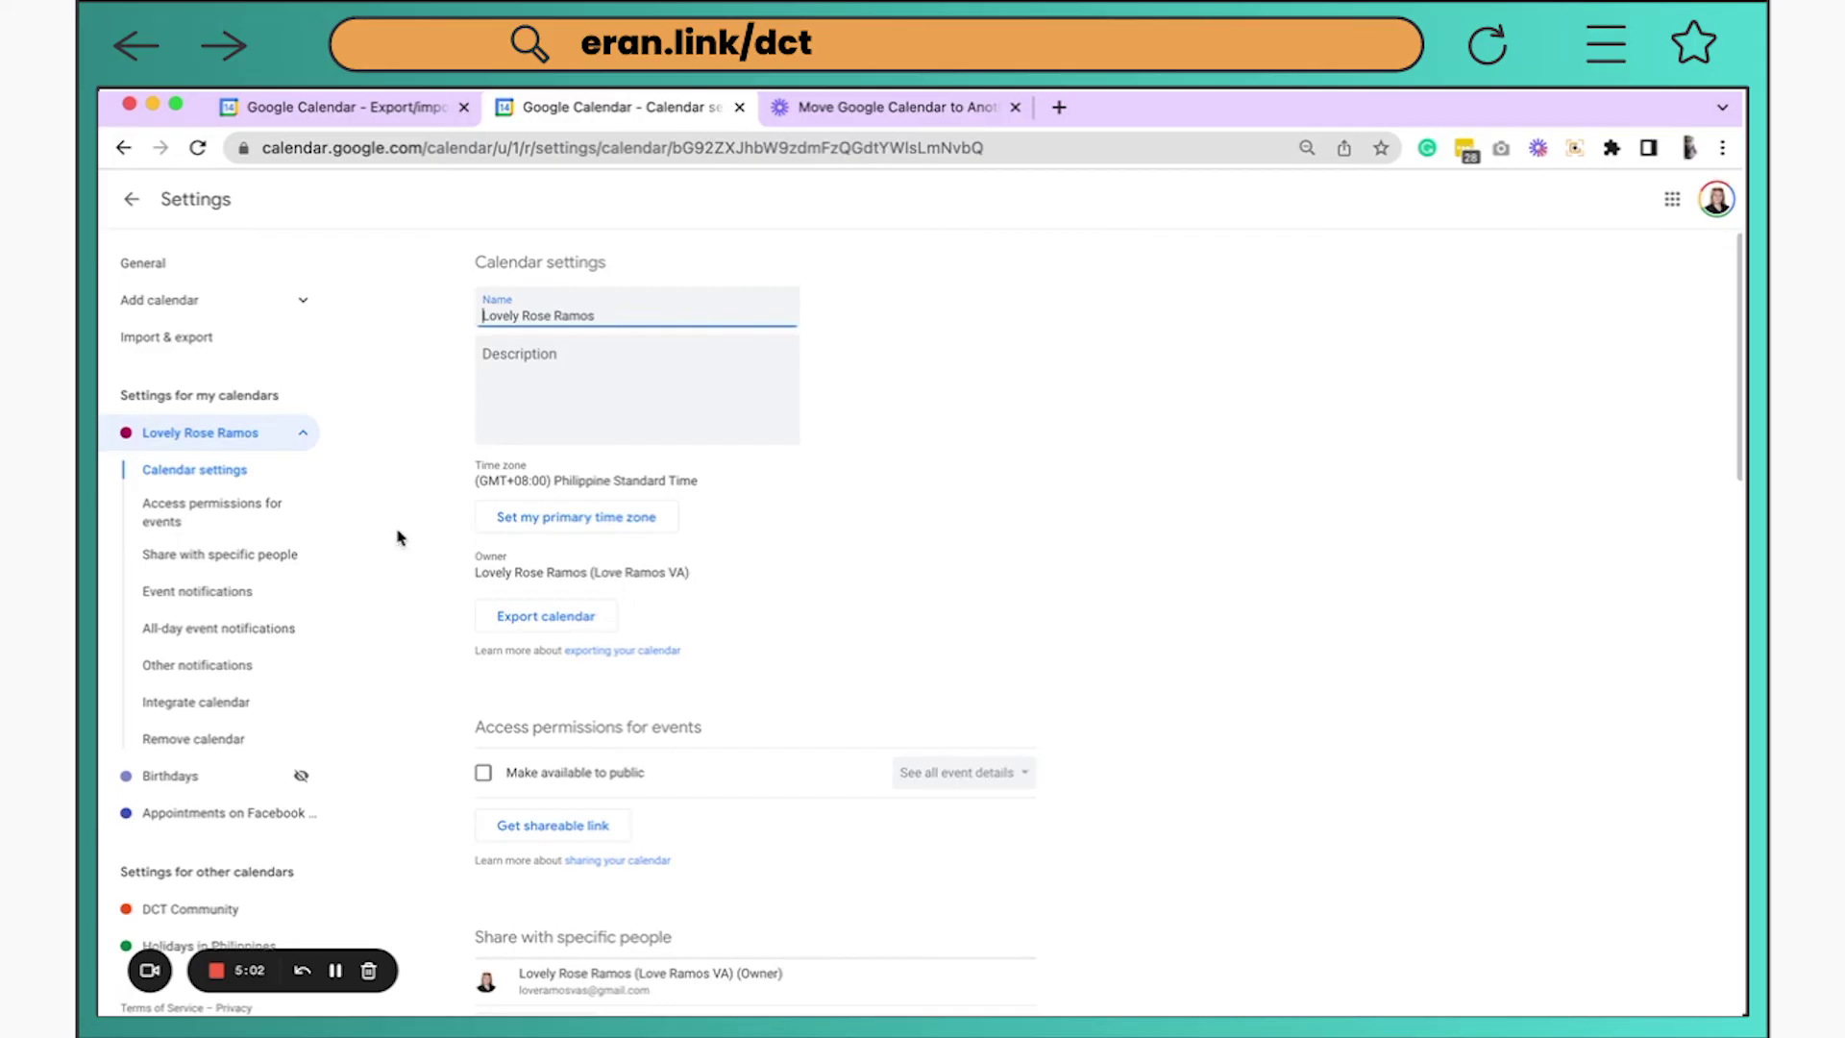
left_click(230, 384)
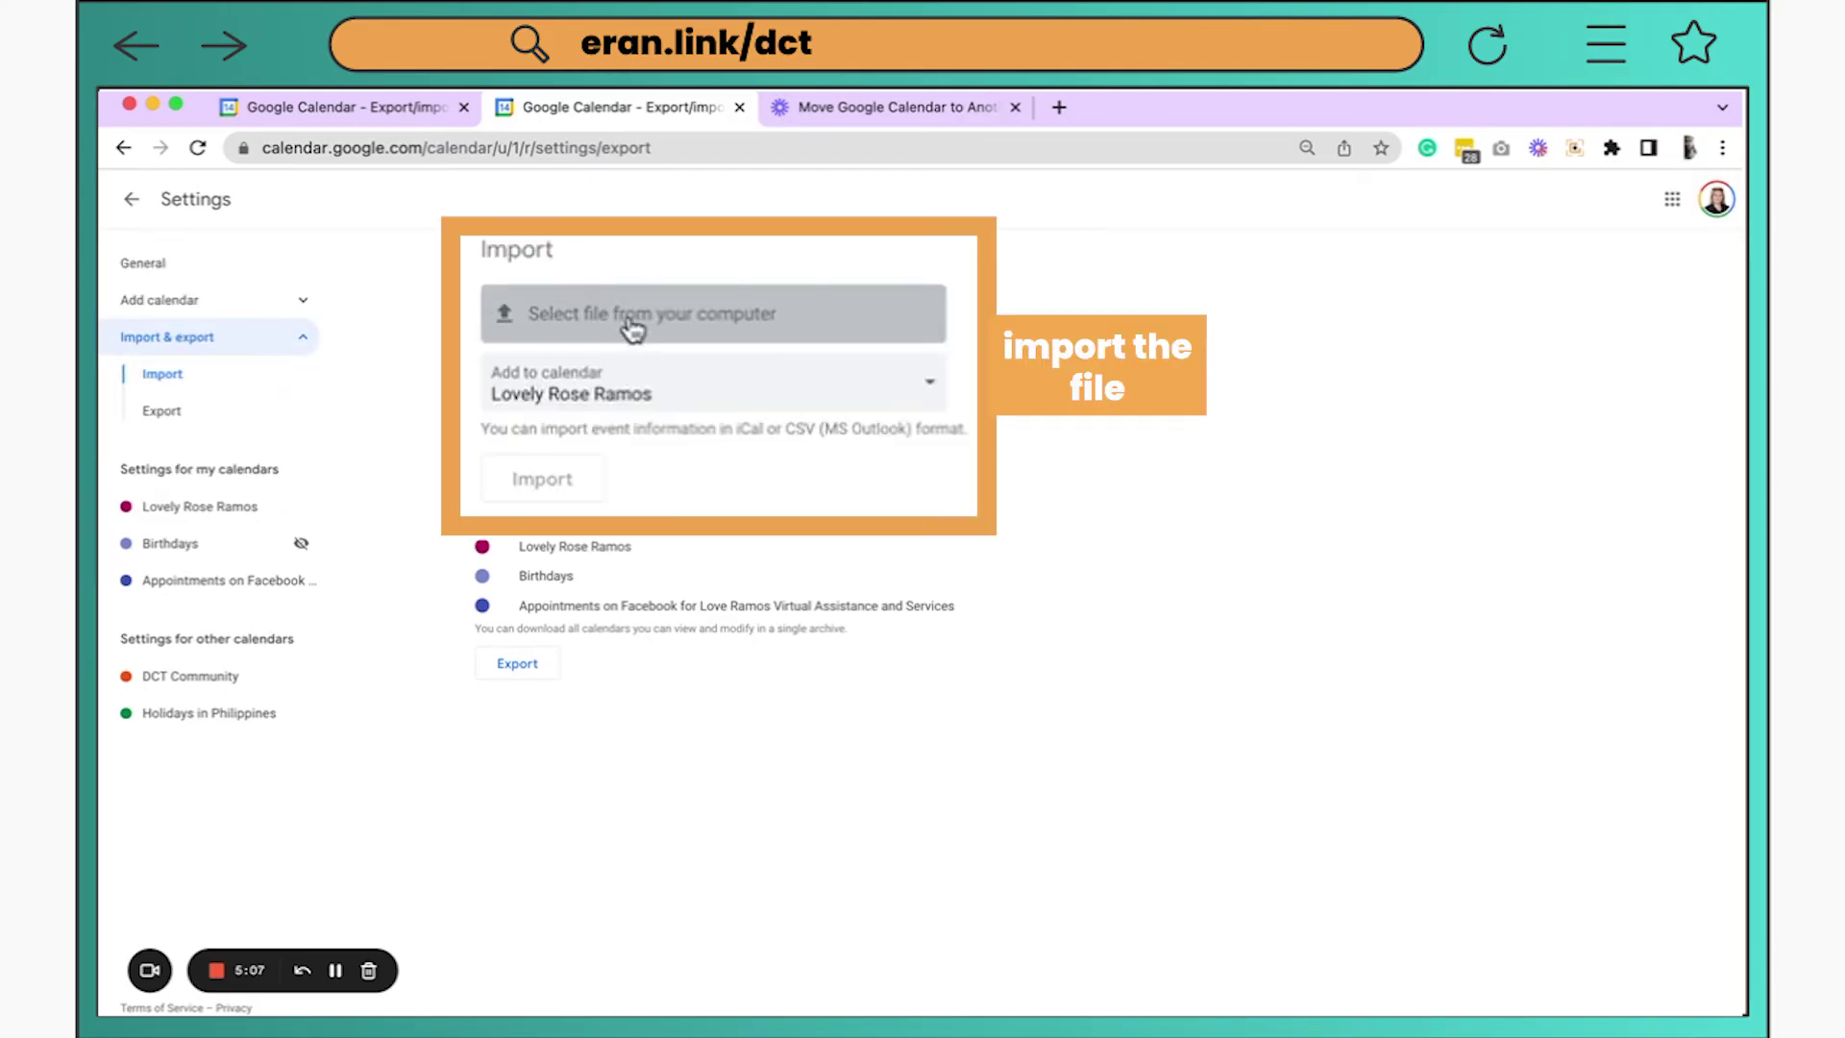
Import the exported .zip from Downloads; it fails with 0 of 0 events imported
left_click(576, 309)
left_click(934, 202)
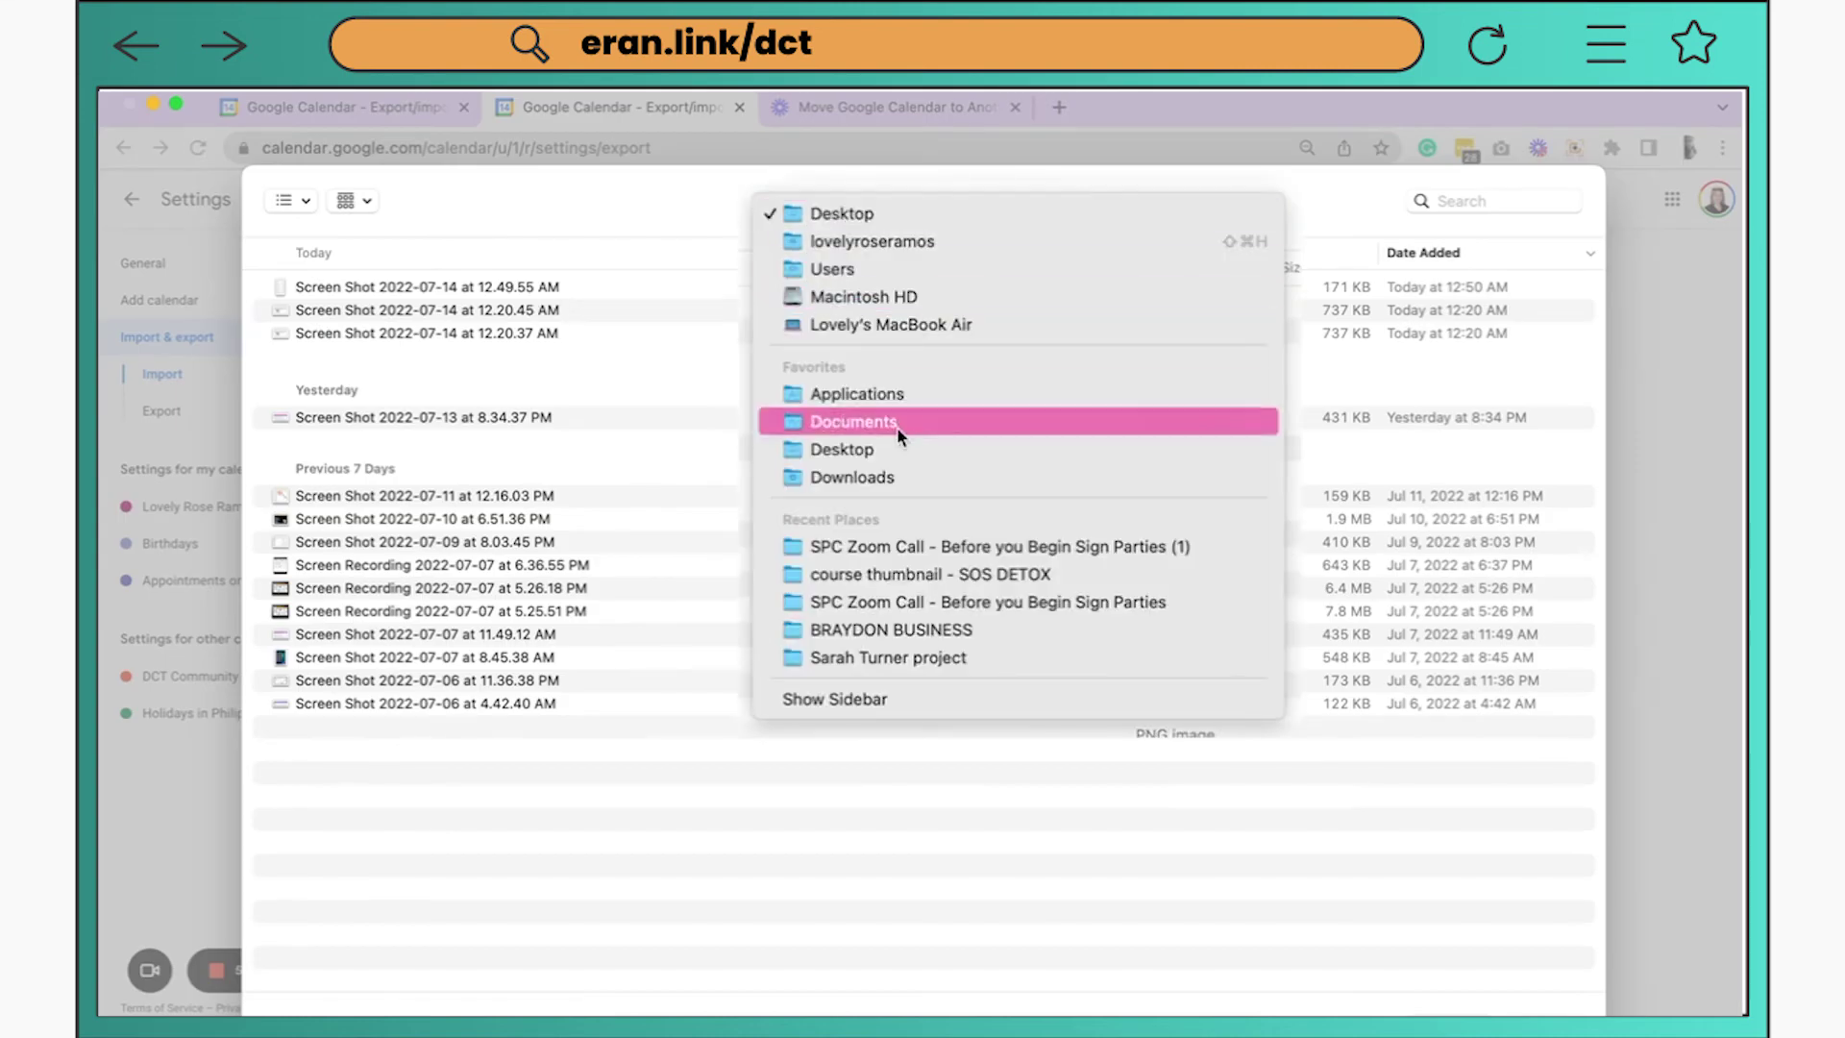
left_click(900, 477)
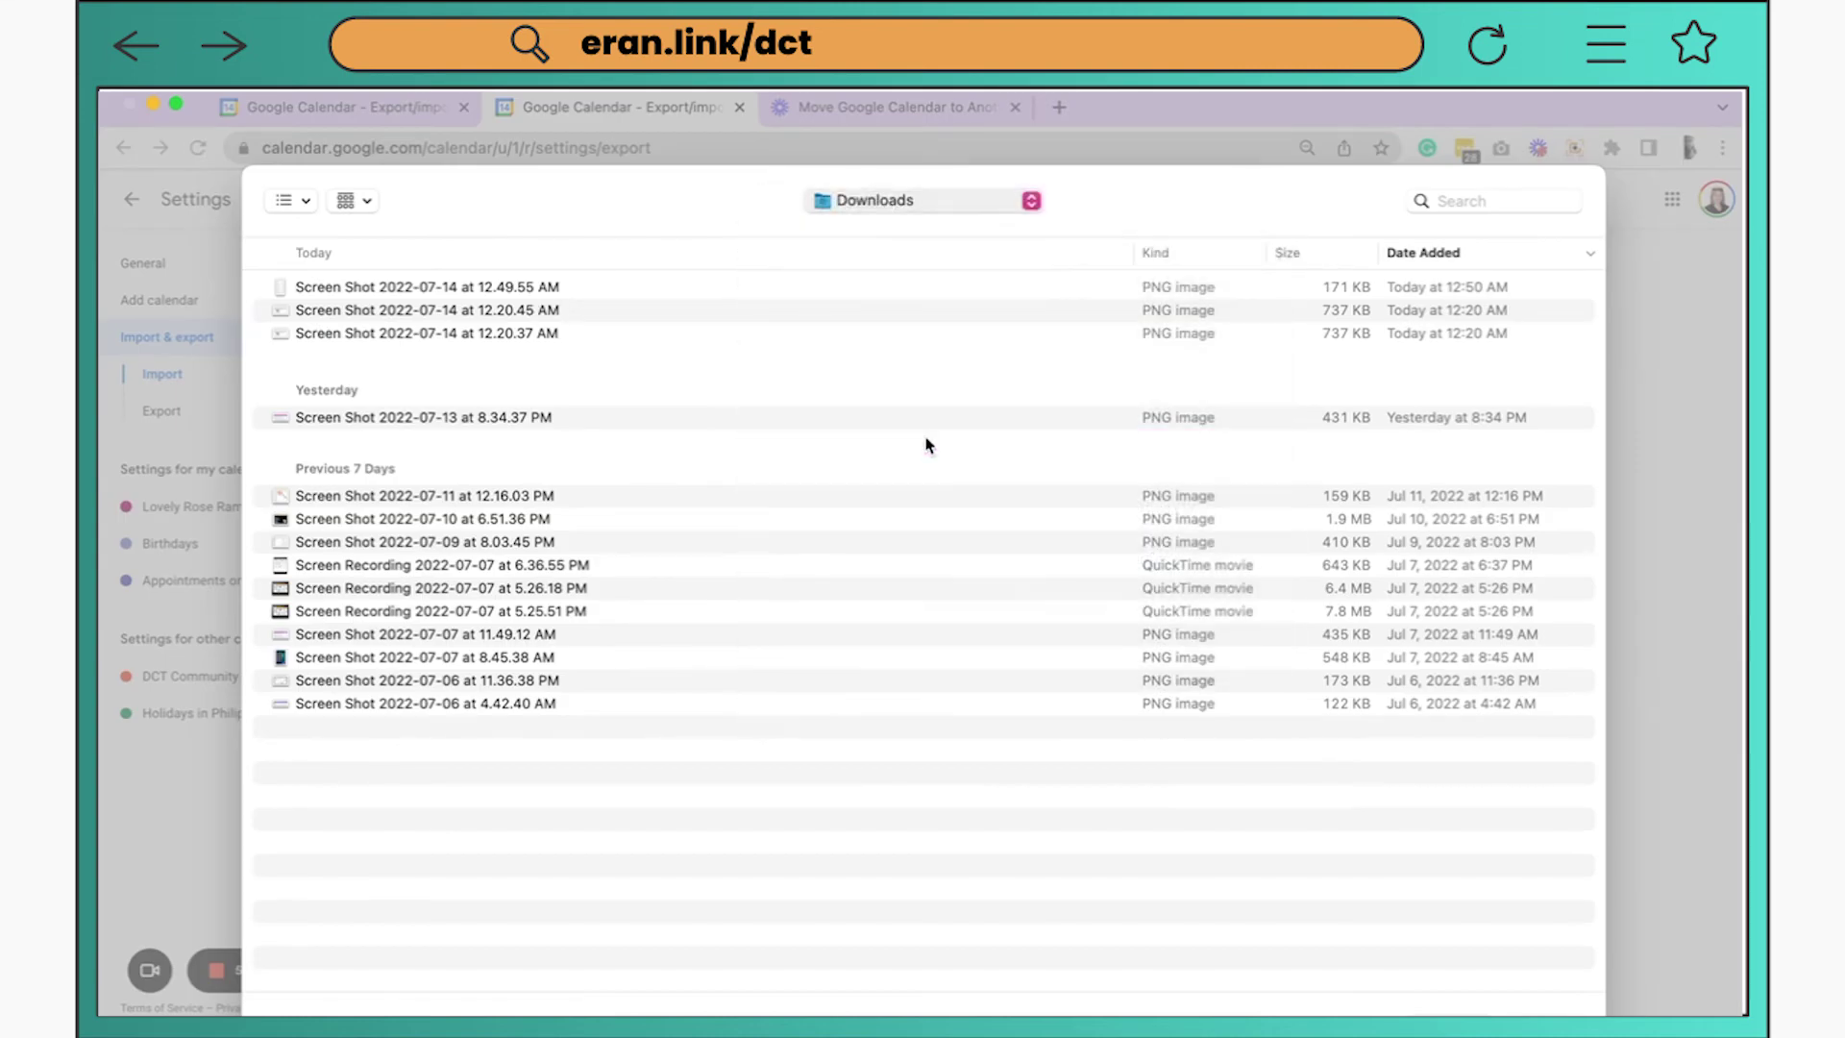
left_click(502, 290)
key("Return")
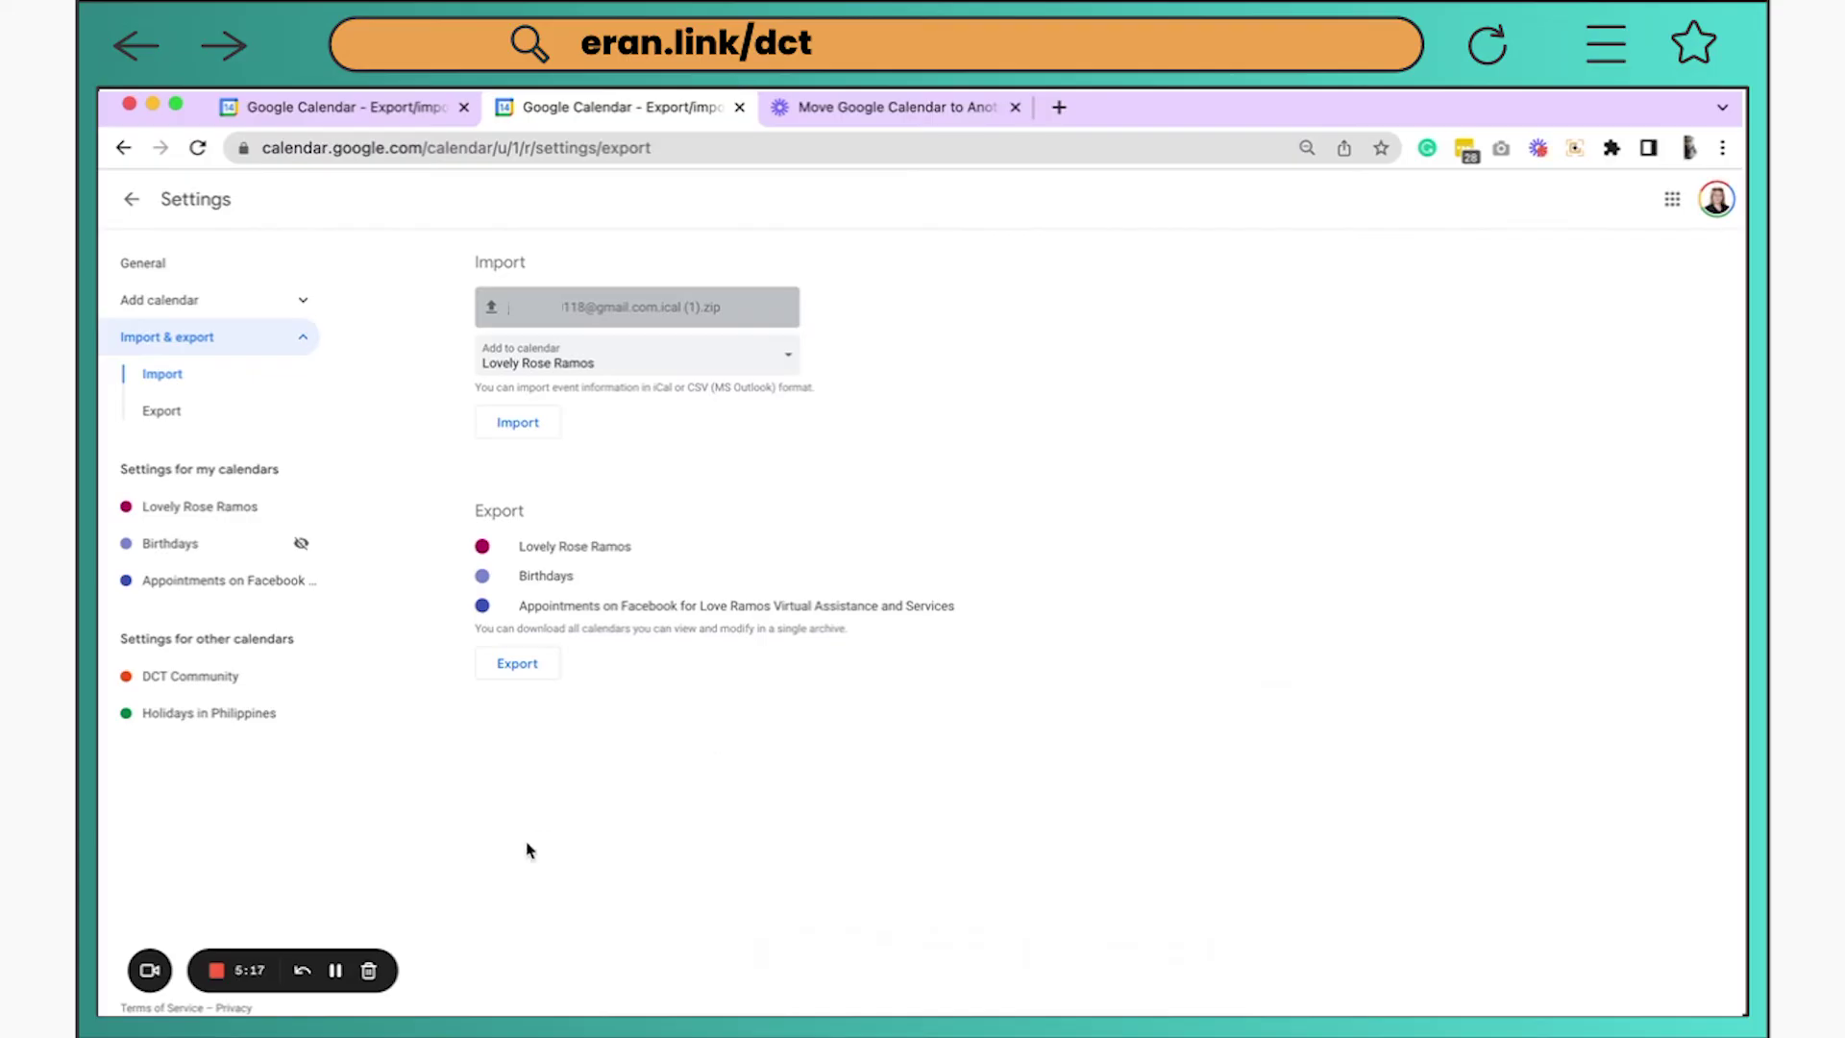
left_click(531, 429)
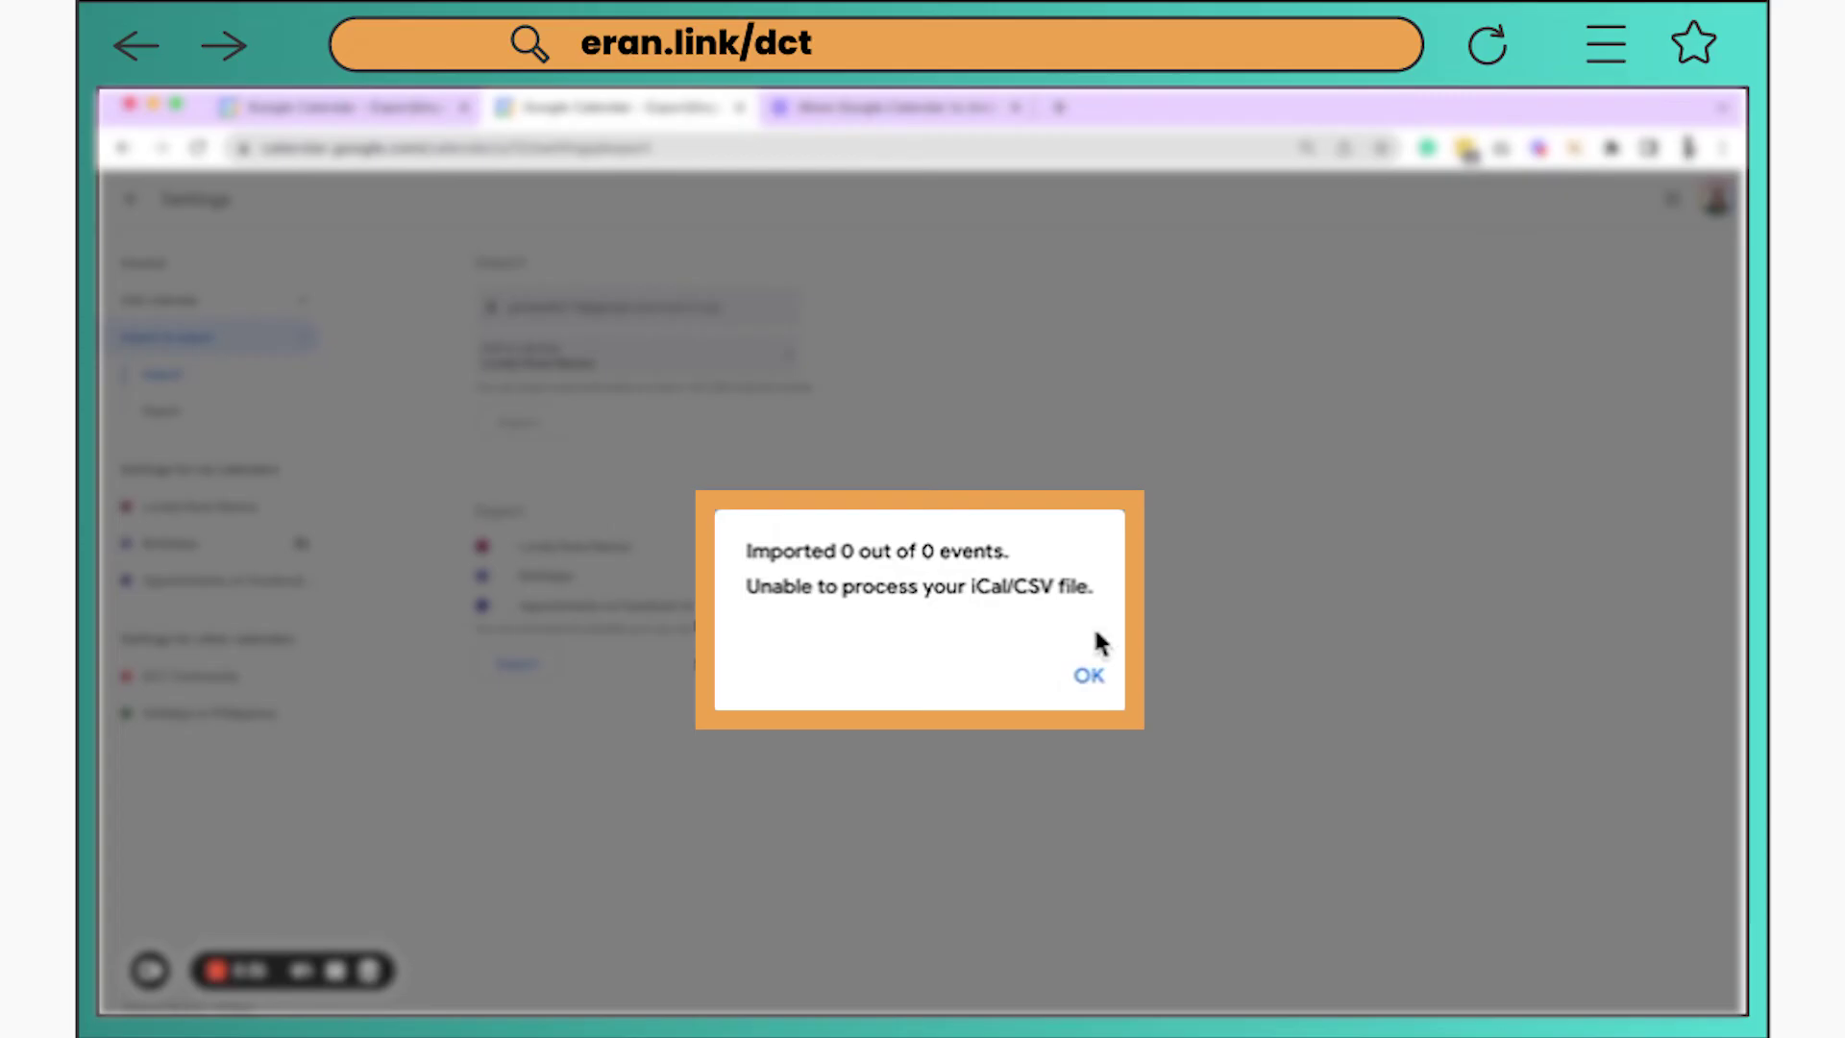
left_click(1093, 684)
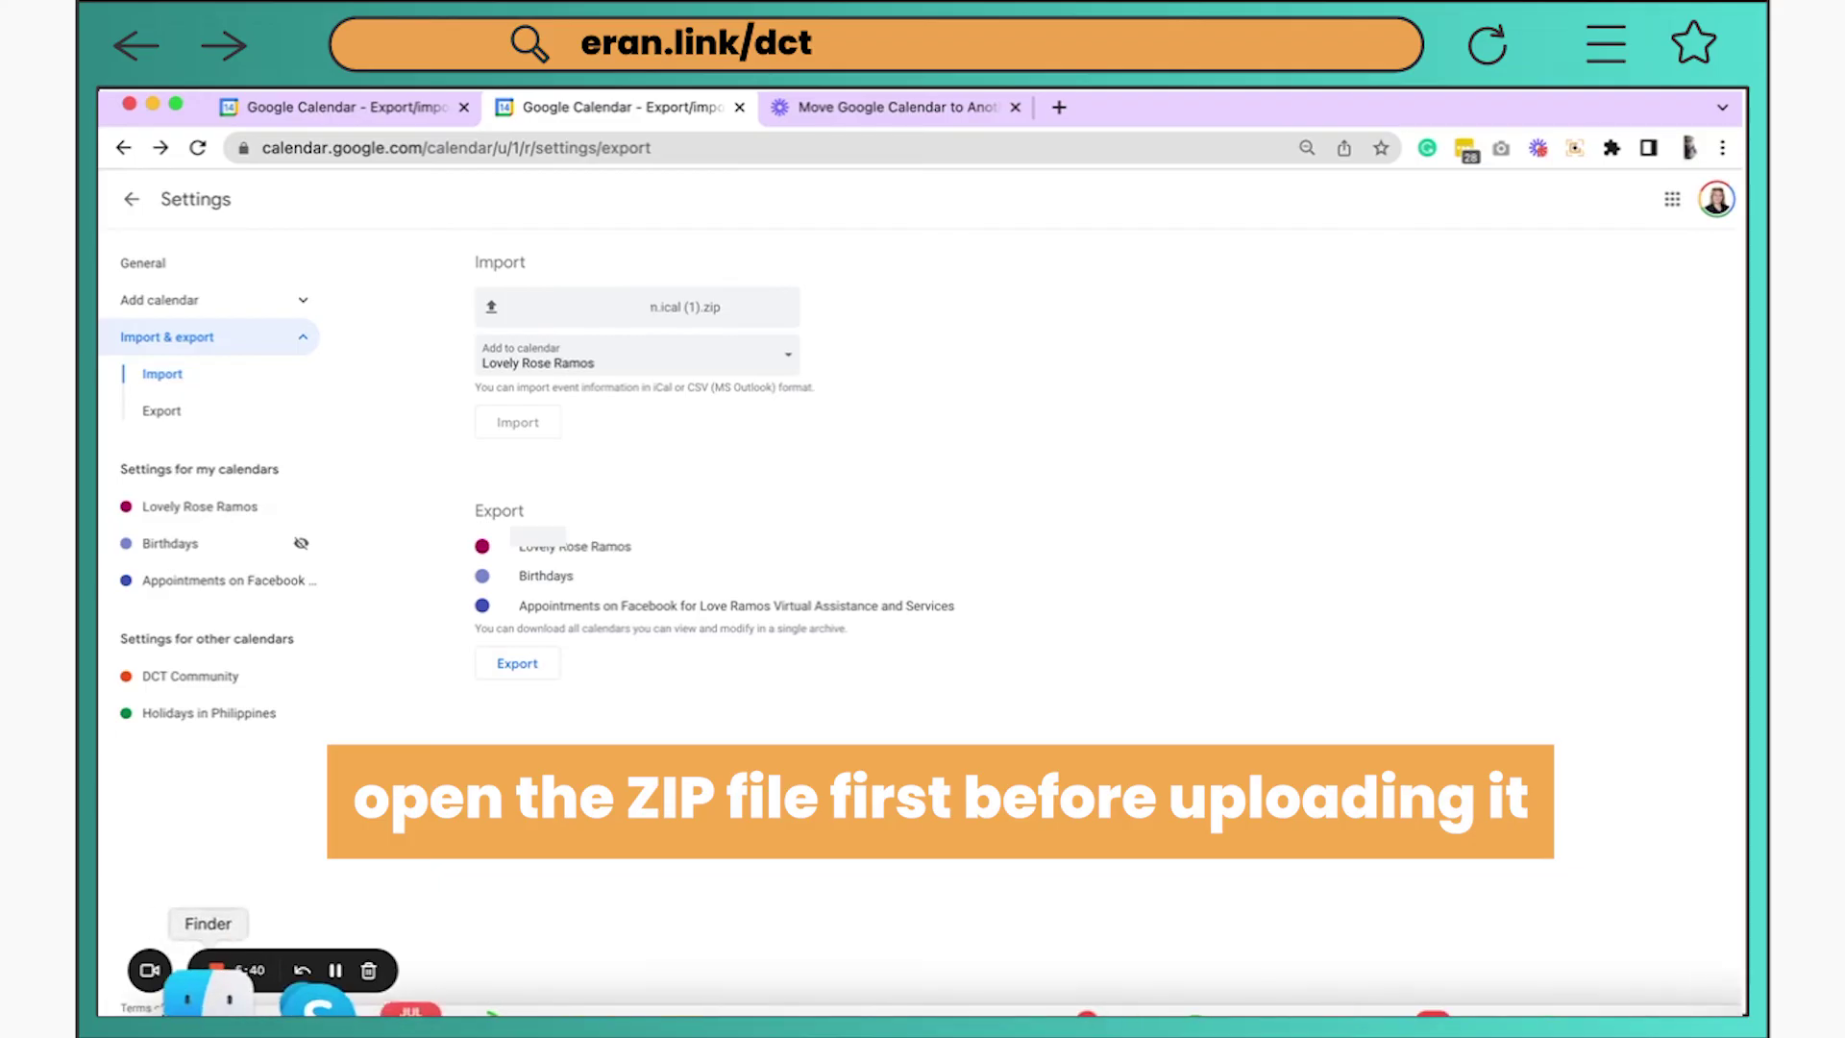
Extract the exported calendar .zip in Downloads to get its .ics file
left_click(199, 990)
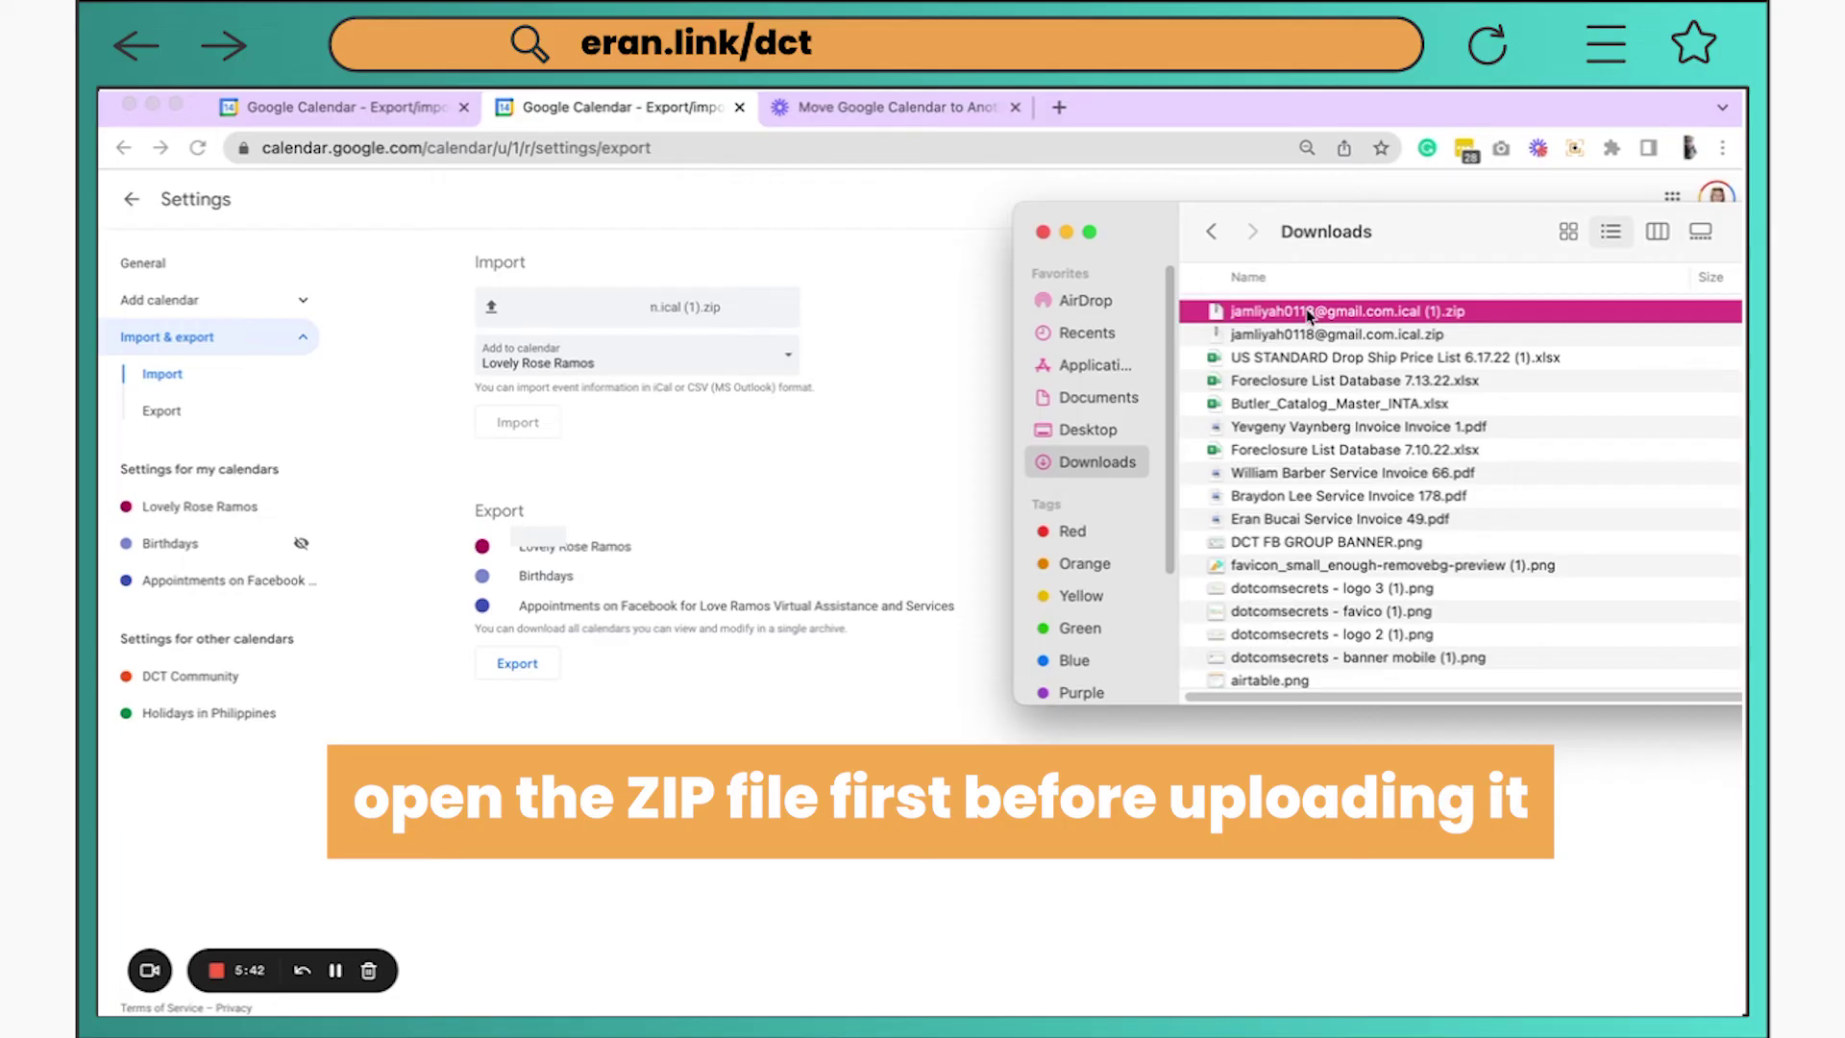
double_click(1307, 311)
left_click(1251, 403)
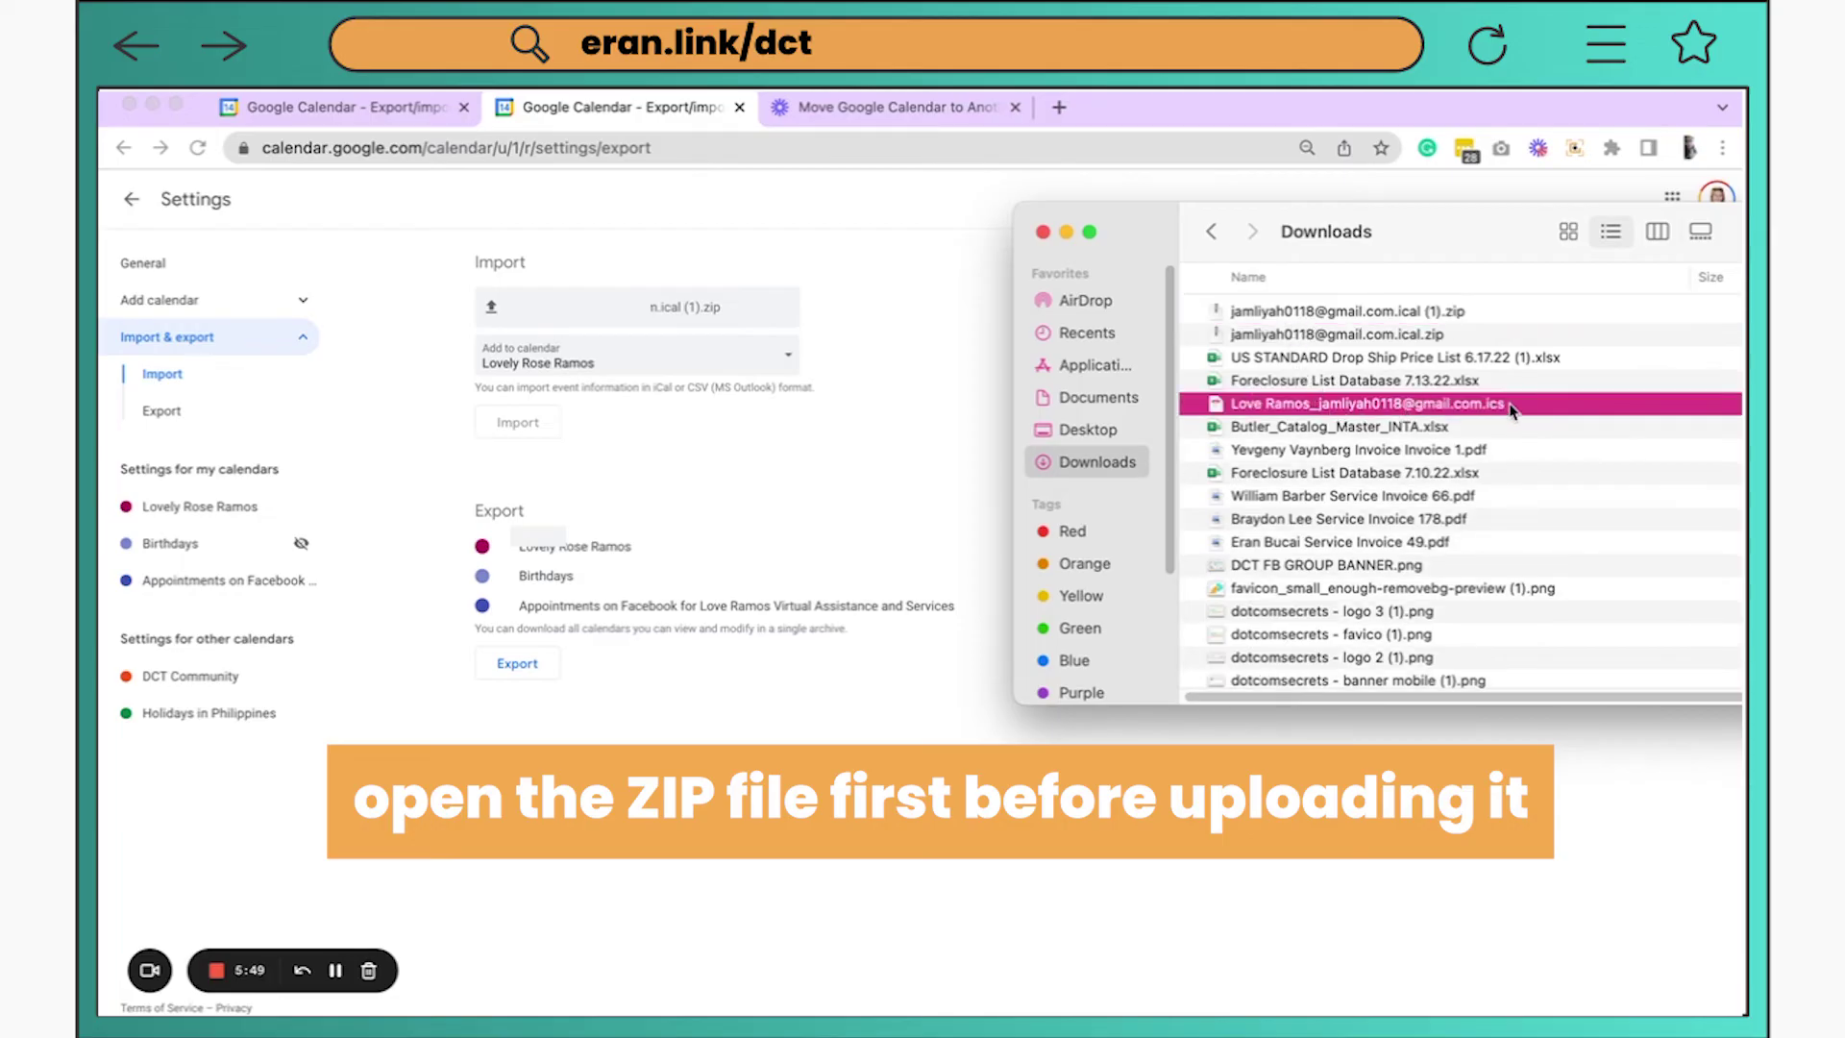
Import the unzipped .ics file from Downloads, bringing in 198 of 198 events
left_click(875, 534)
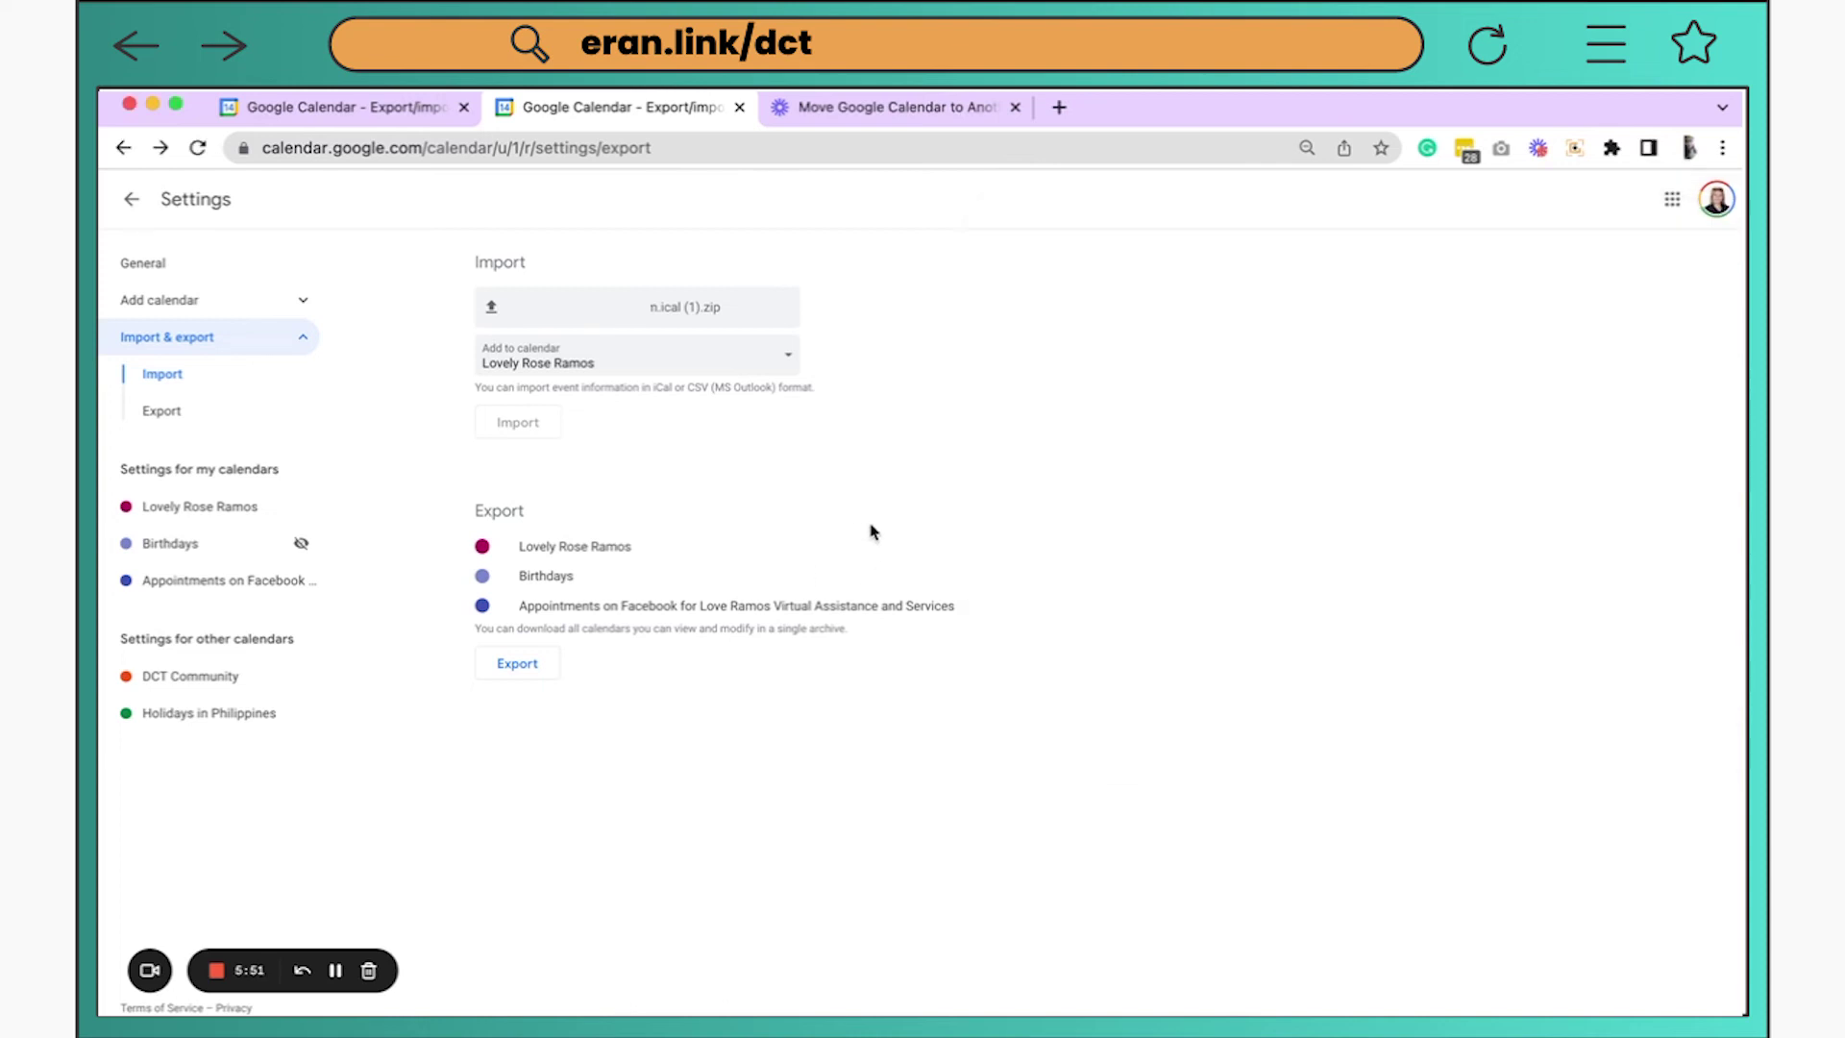
left_click(606, 323)
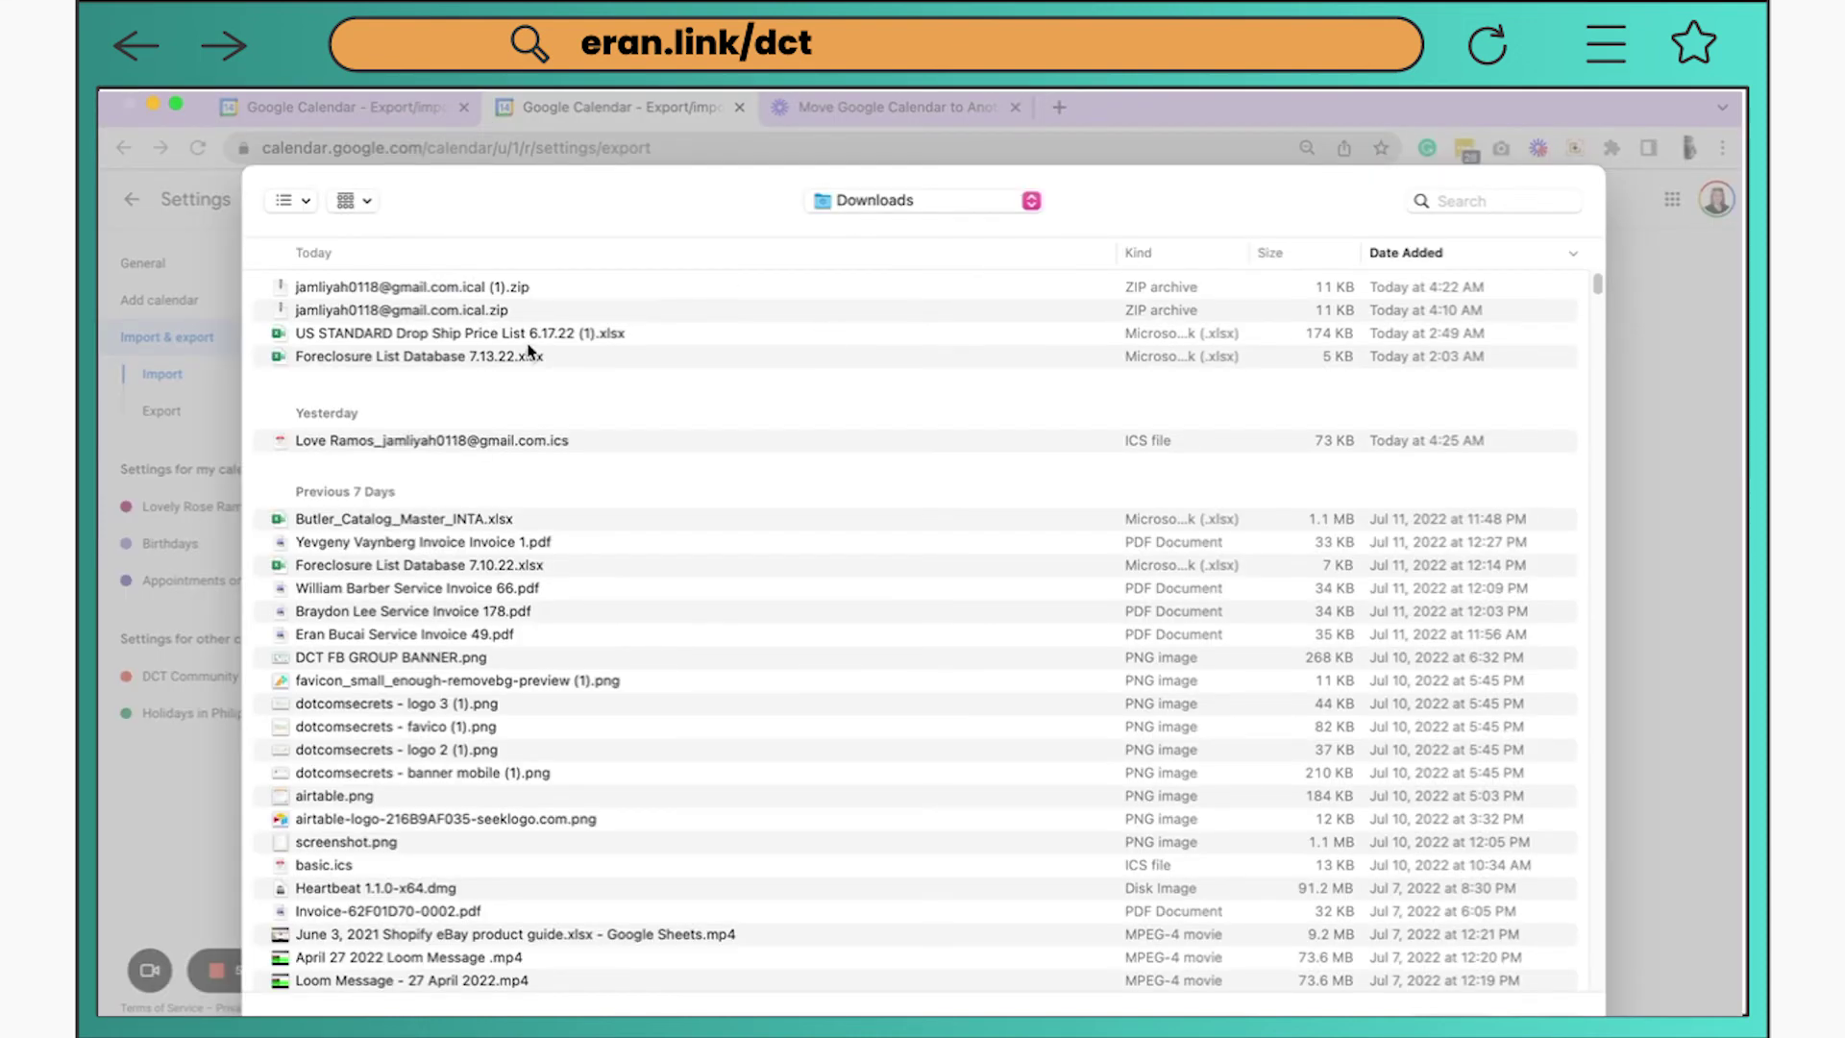
left_click(498, 444)
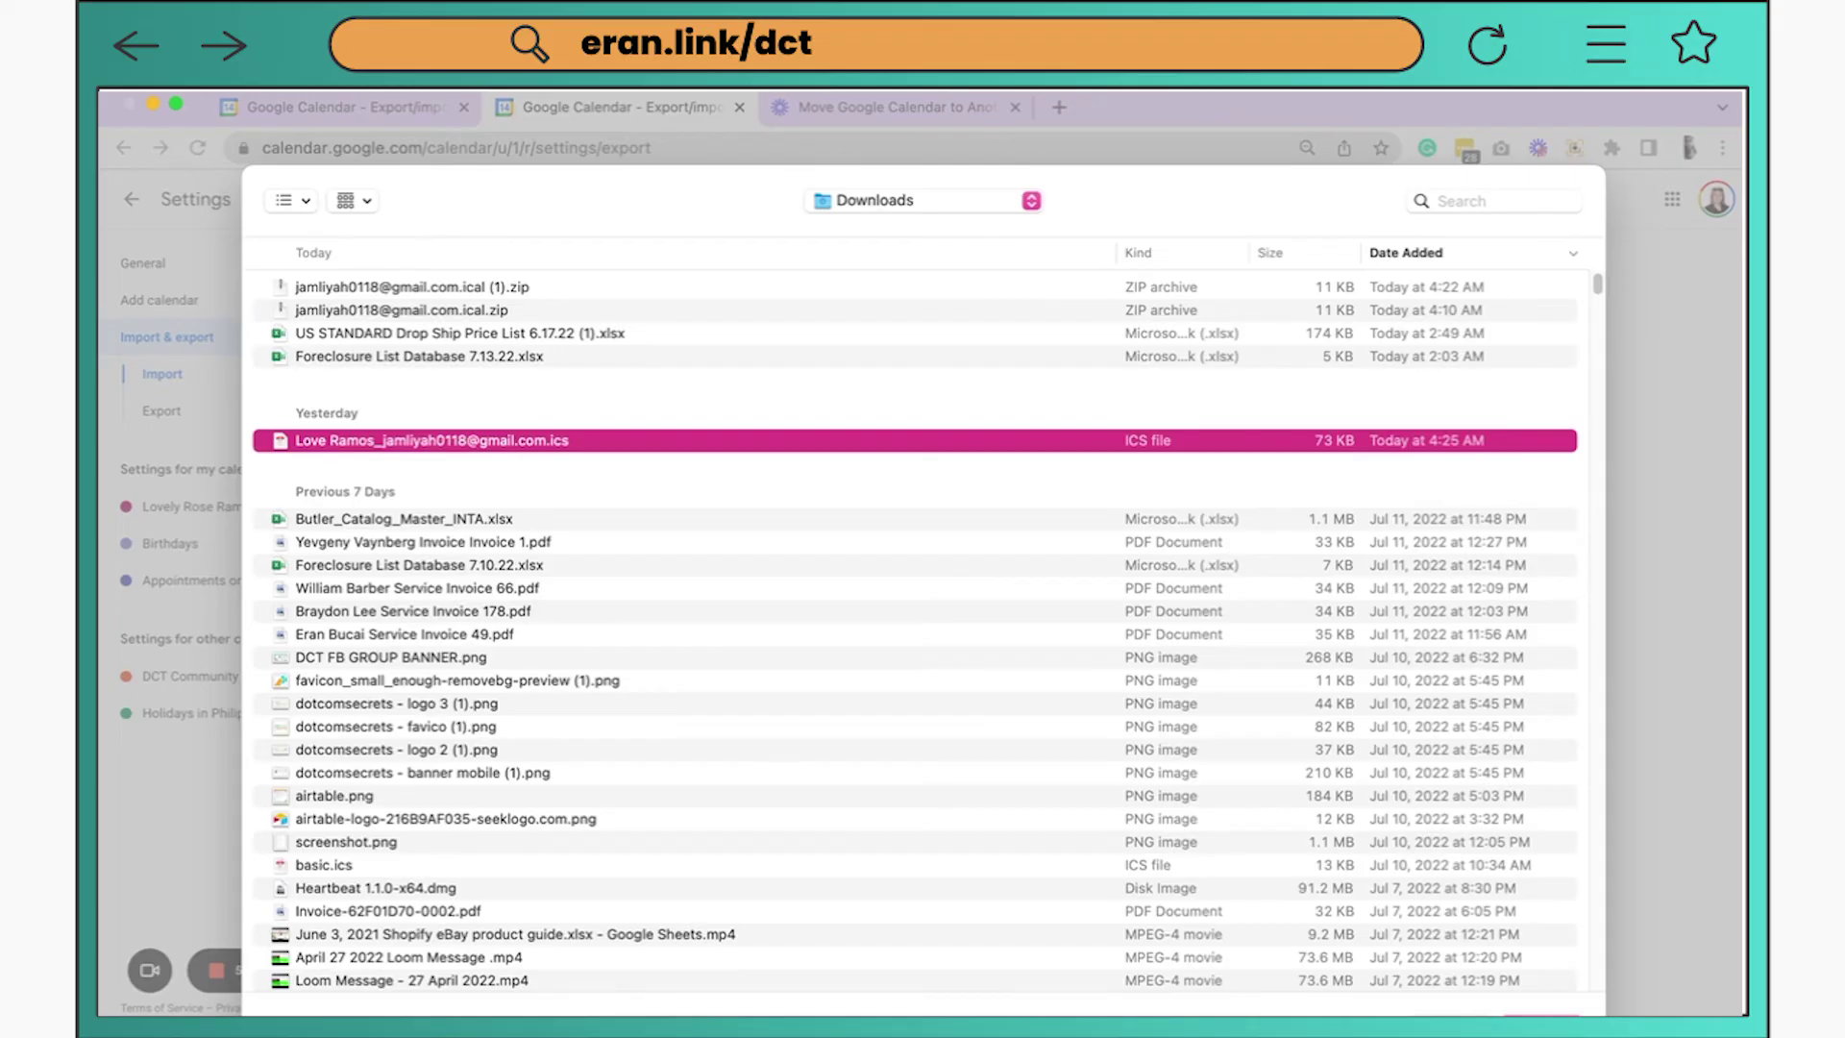
key("Return")
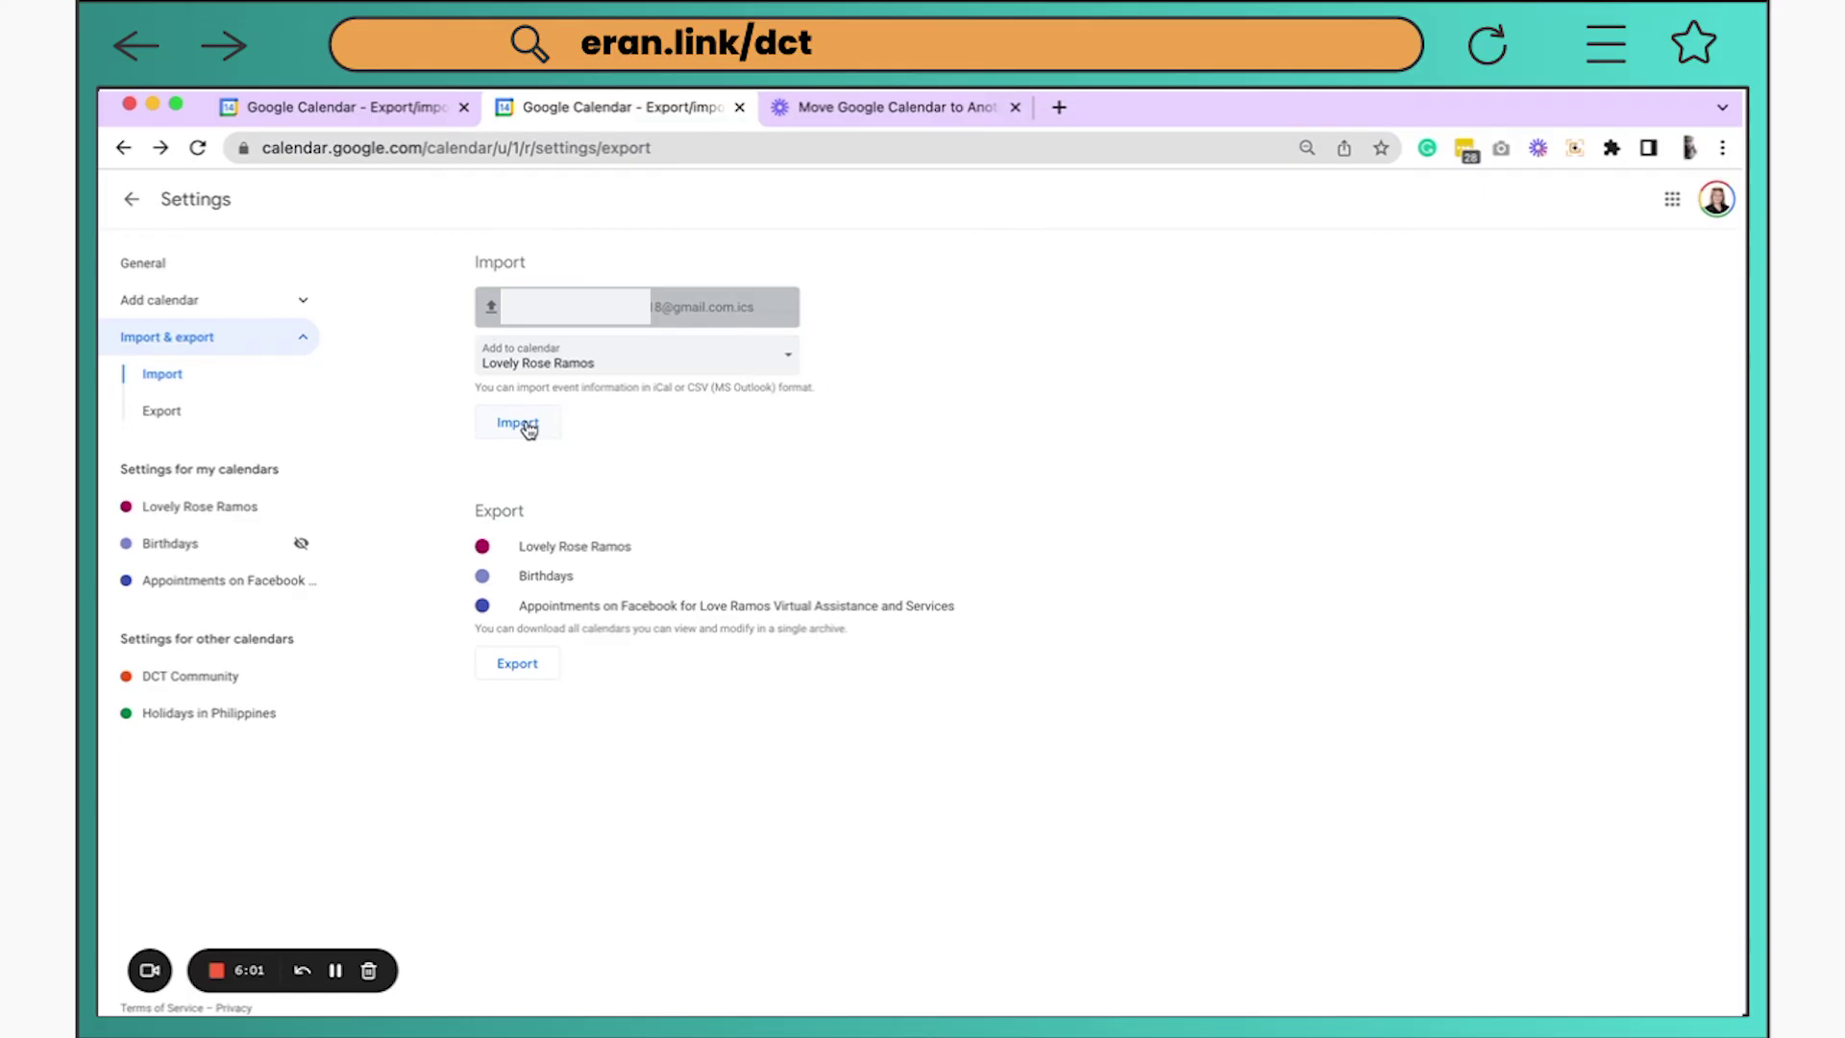
left_click(527, 424)
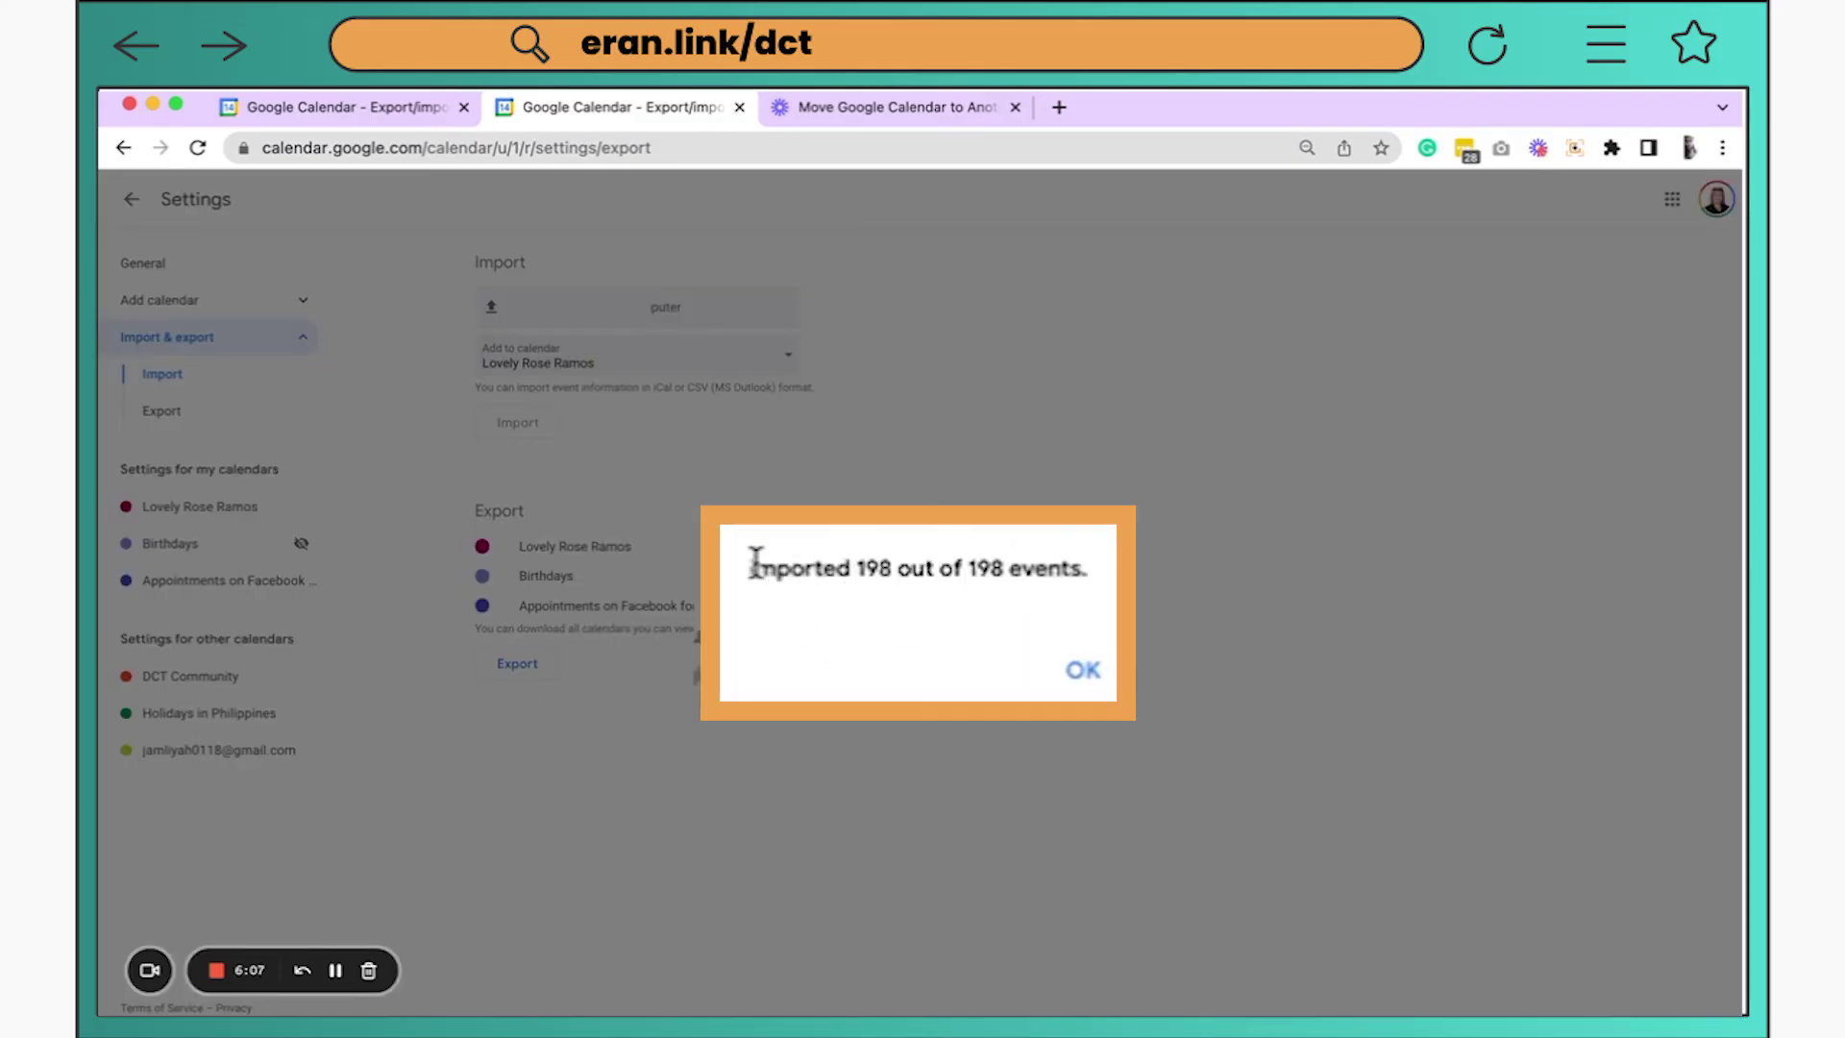
left_click_drag(750, 565, 976, 567)
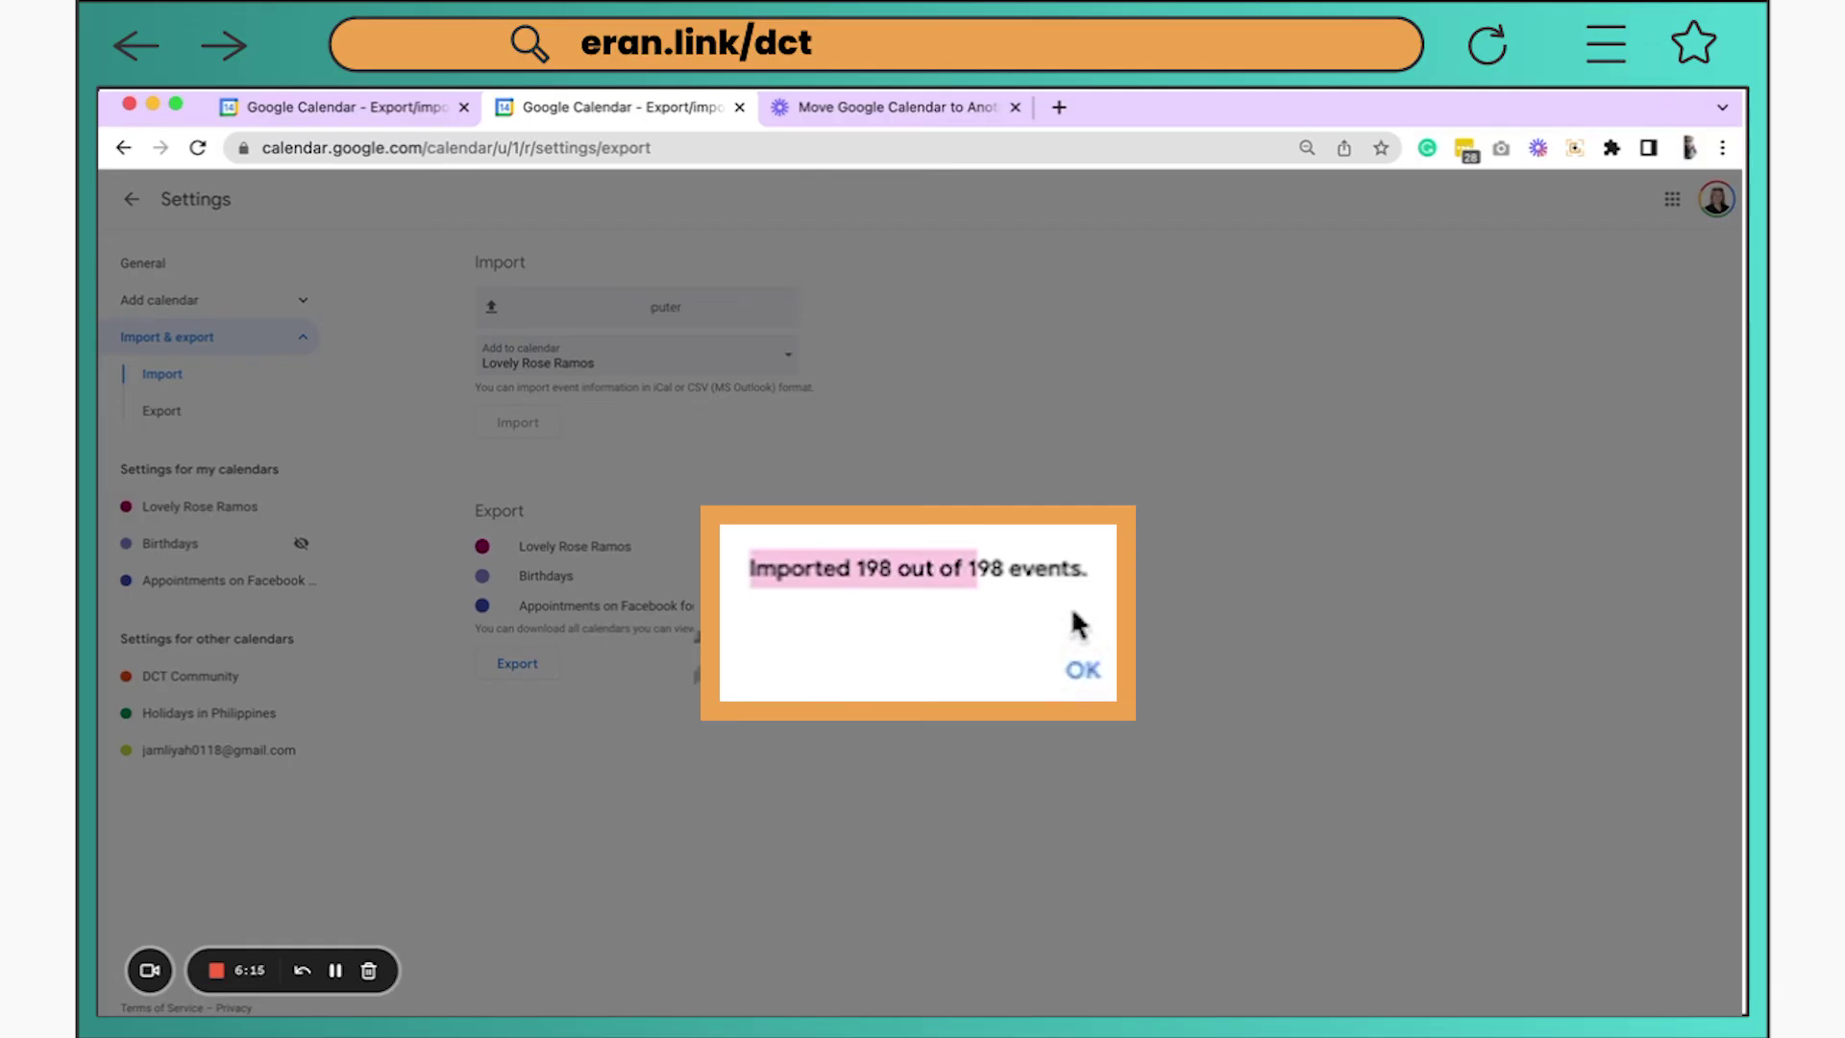
left_click(1094, 684)
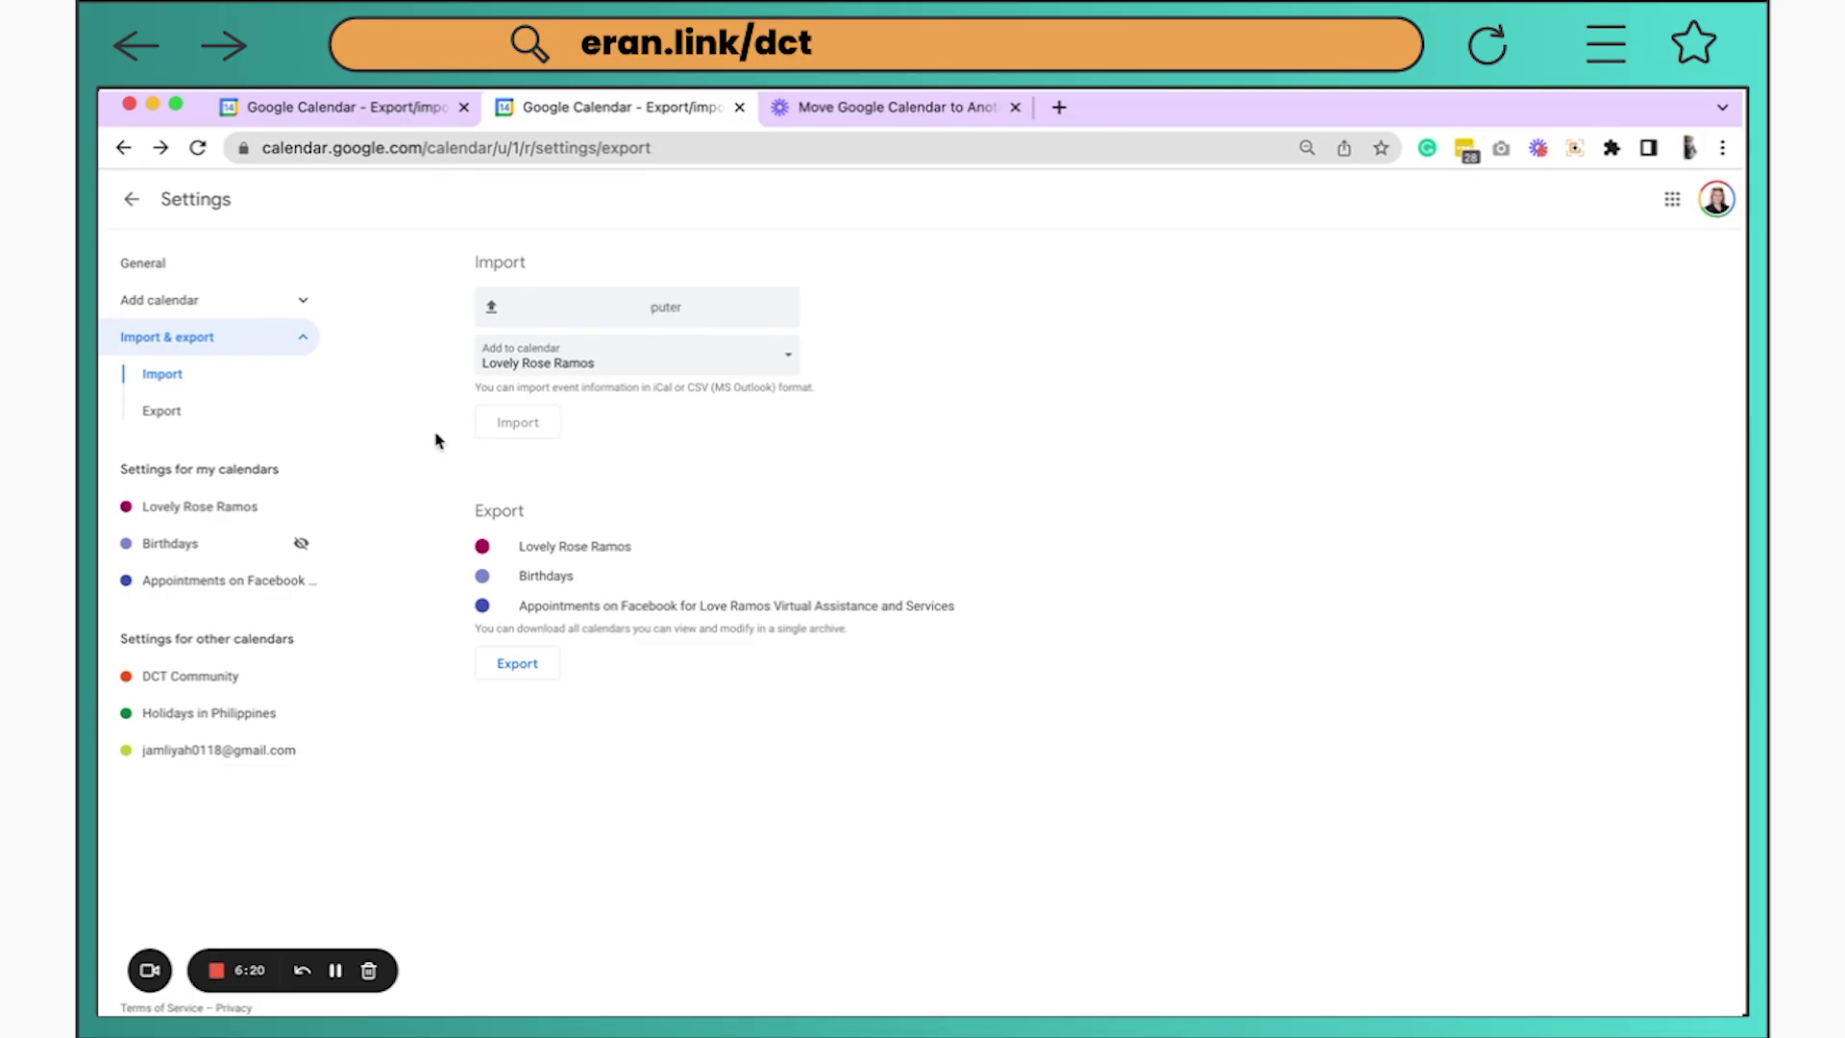